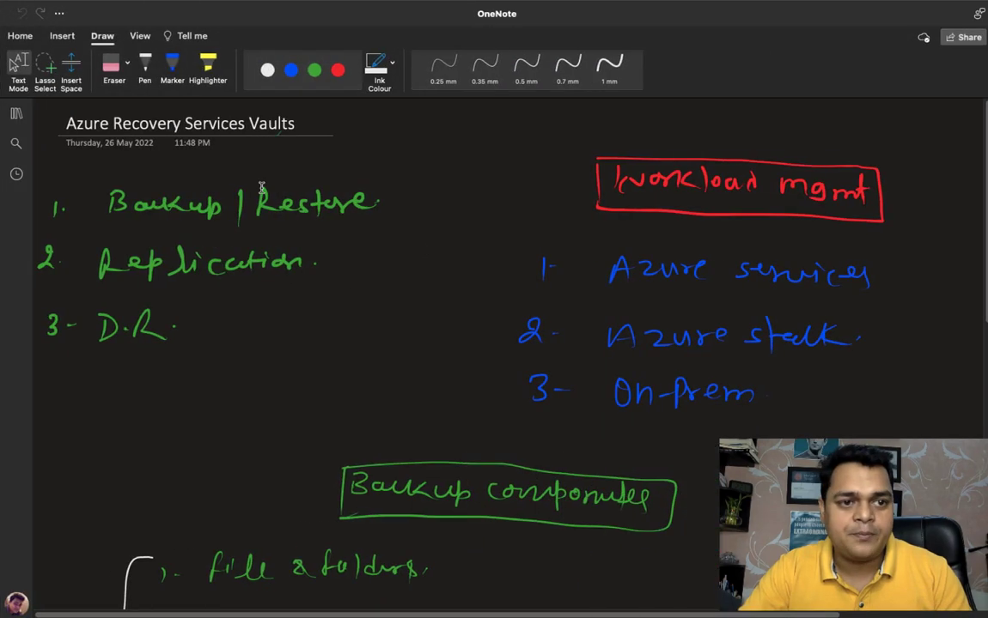
# Open the Office365 Training section of the notebook
pyautogui.click(15, 113)
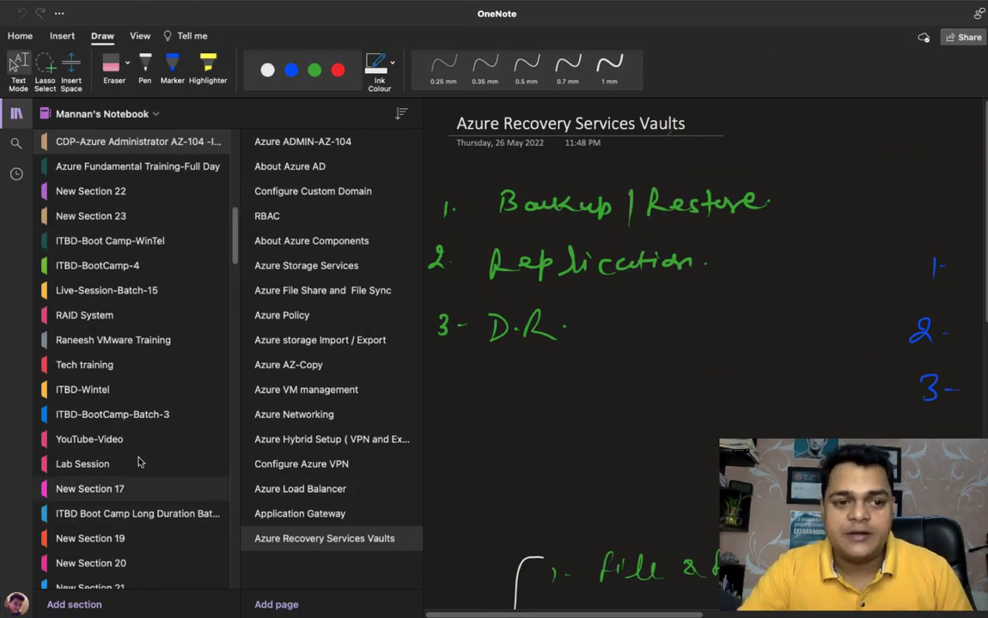
pyautogui.scroll(-10, 129, 481)
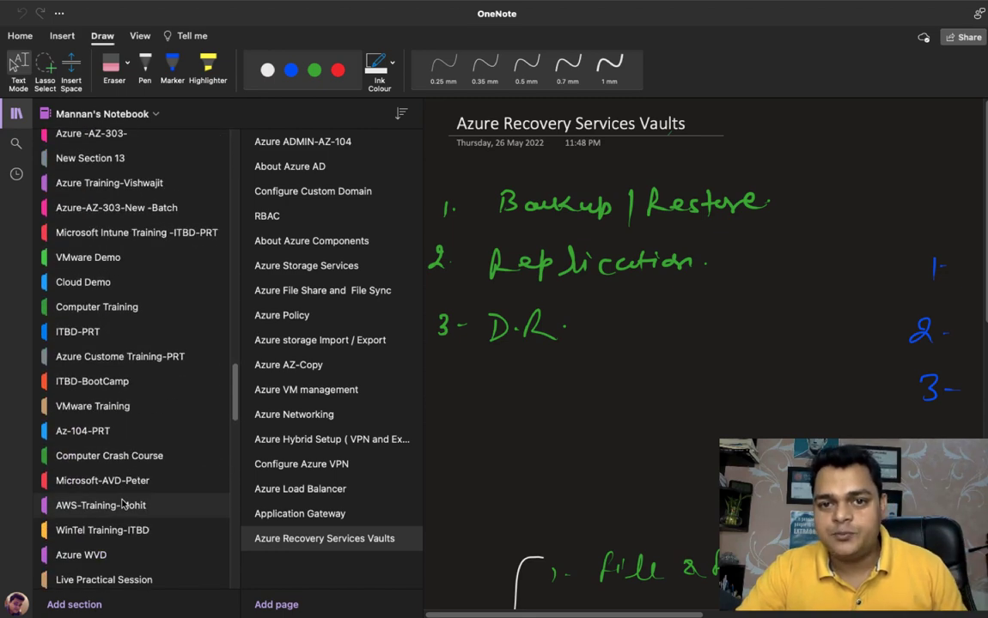
pyautogui.scroll(-5, 123, 505)
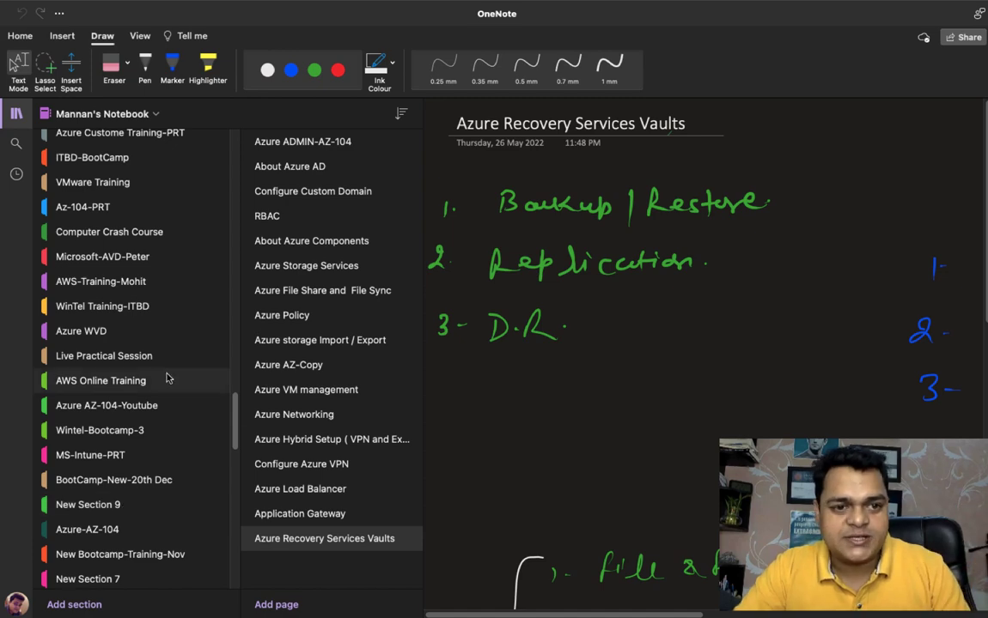
pyautogui.scroll(-10, 158, 371)
pyautogui.scroll(-8, 146, 456)
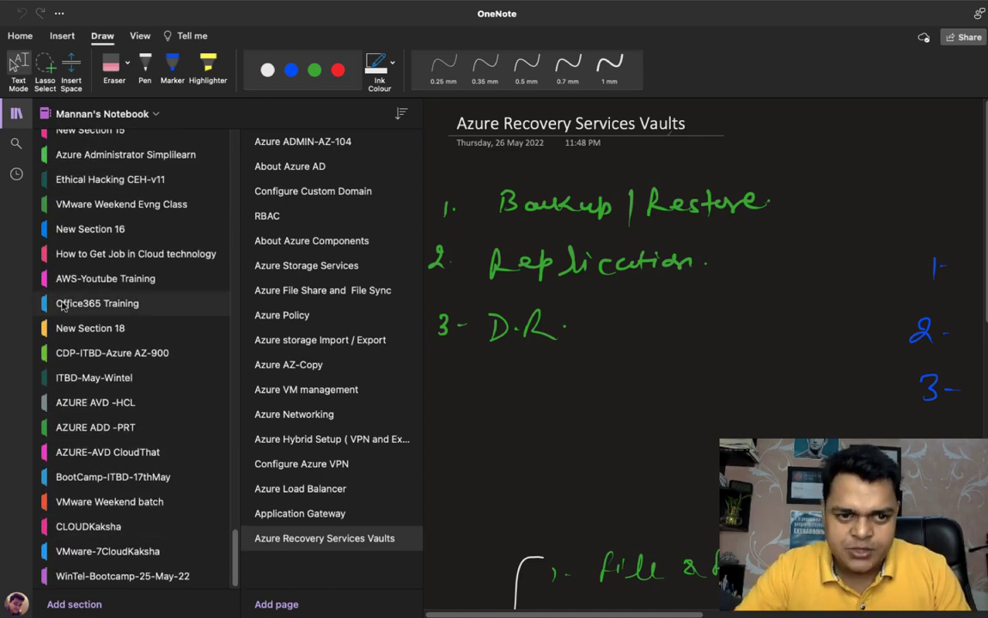
pyautogui.click(97, 303)
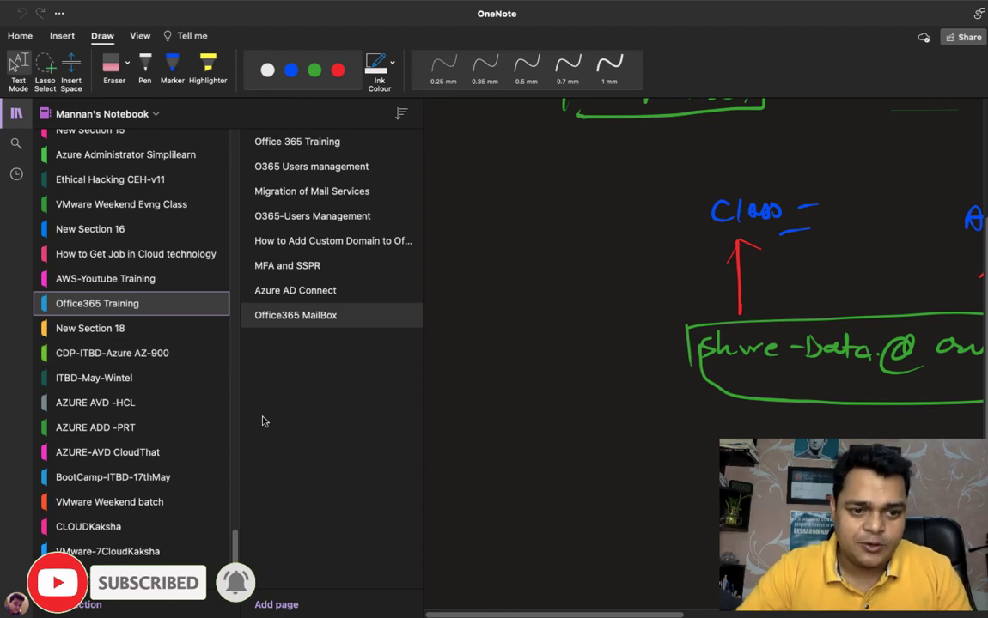
# Add a page titled "Office365 -Groups" to the section and hide the notebook navigation
pyautogui.click(276, 605)
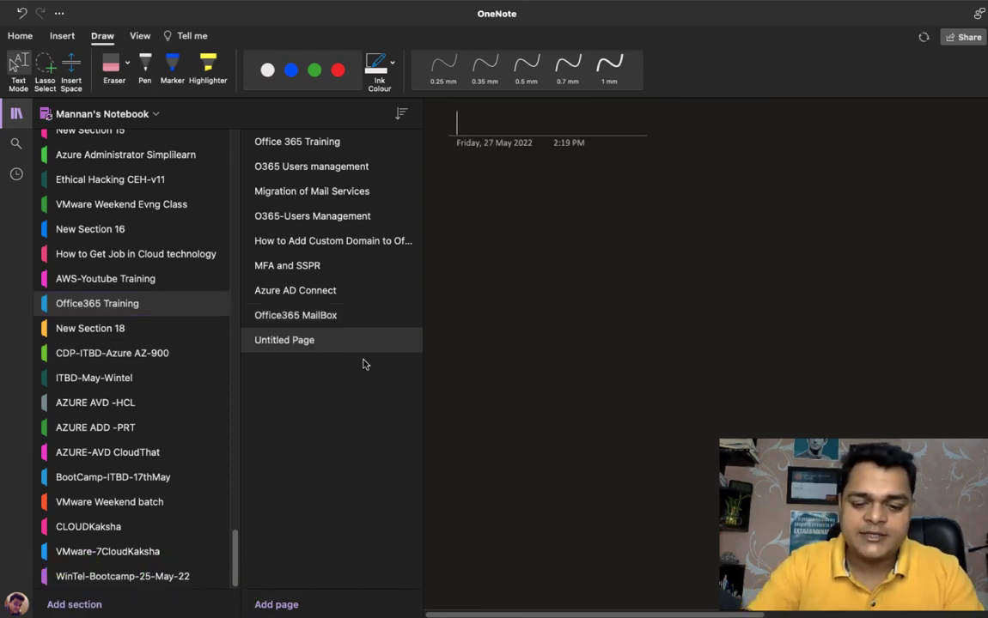
pyautogui.write('Office36')
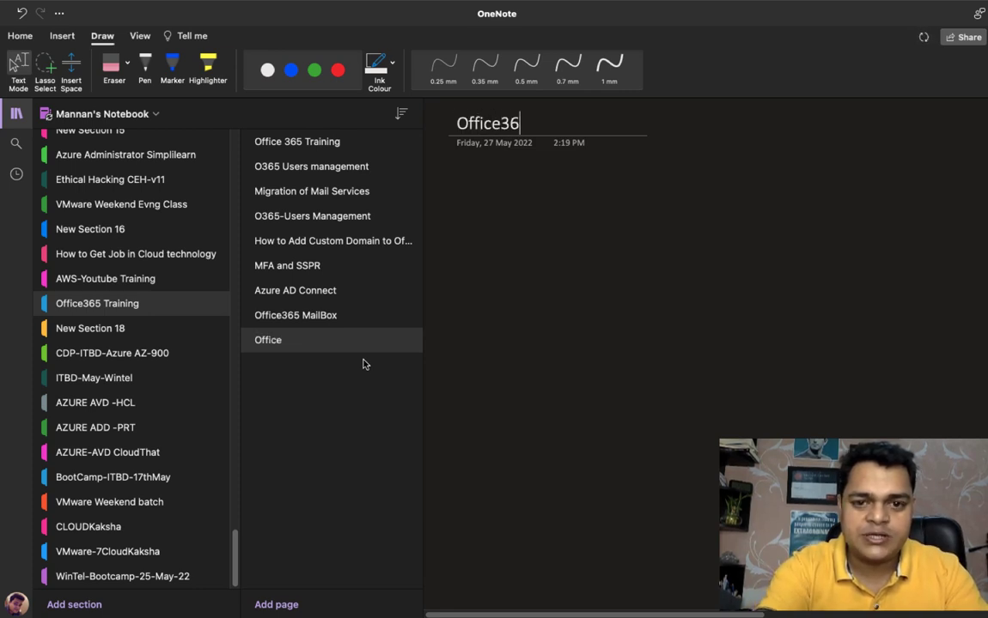
pyautogui.write('5 -Gro')
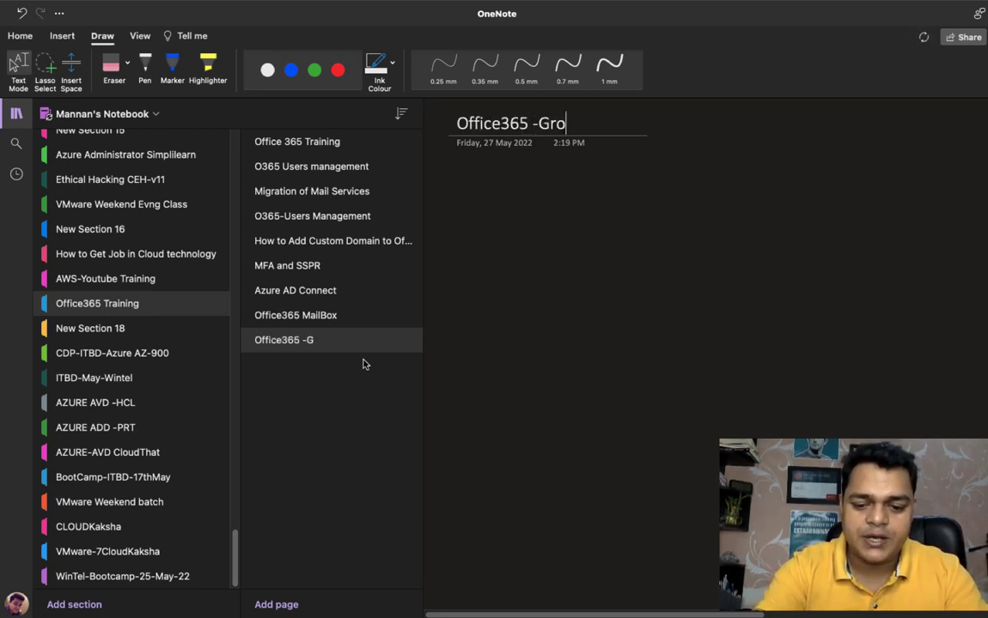
pyautogui.write('ups')
pyautogui.click(14, 115)
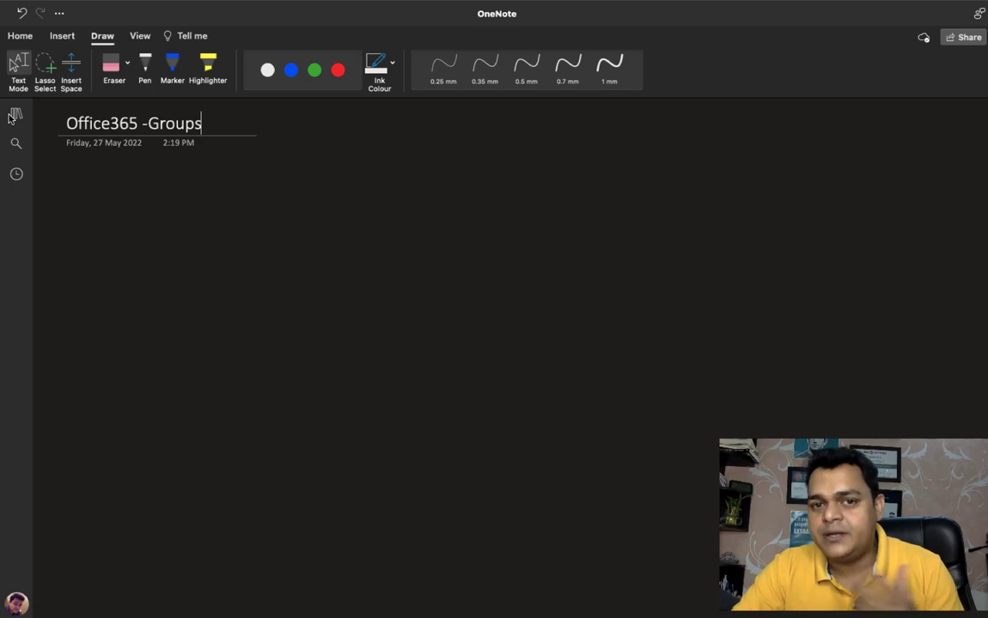
# Switch to the Microsoft 365 admin center, open the active teams and groups, and start adding a group to show the group types
pyautogui.hotkey('ctrl', 'Left')
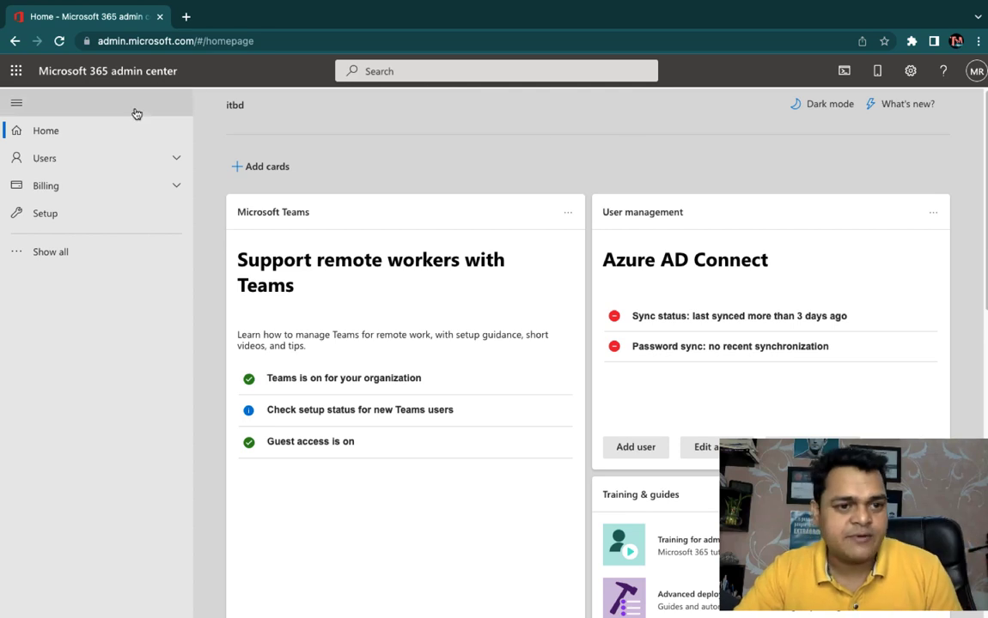
pyautogui.click(66, 253)
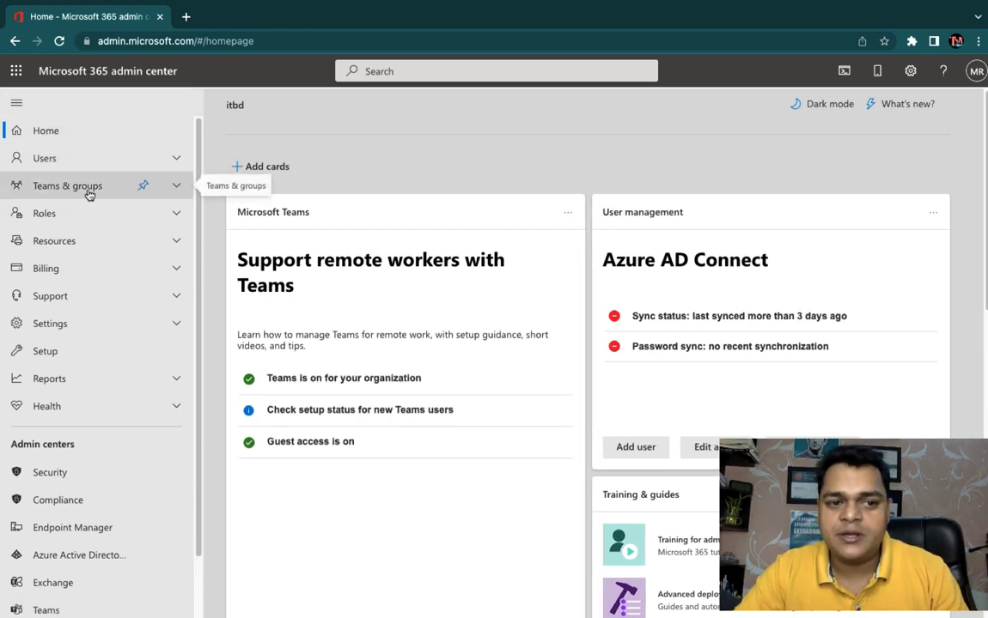
pyautogui.click(178, 187)
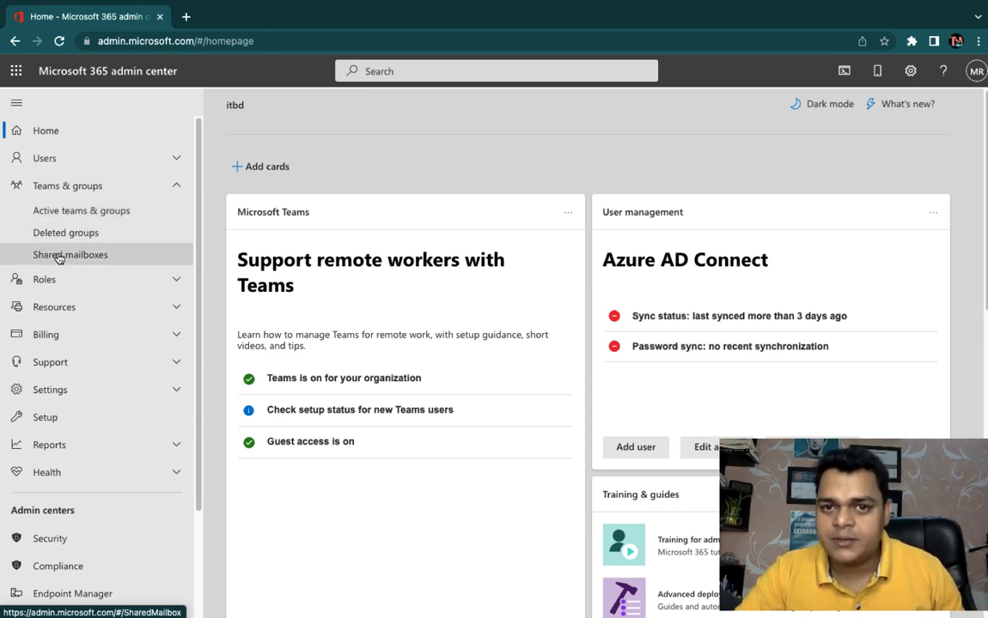
pyautogui.click(74, 213)
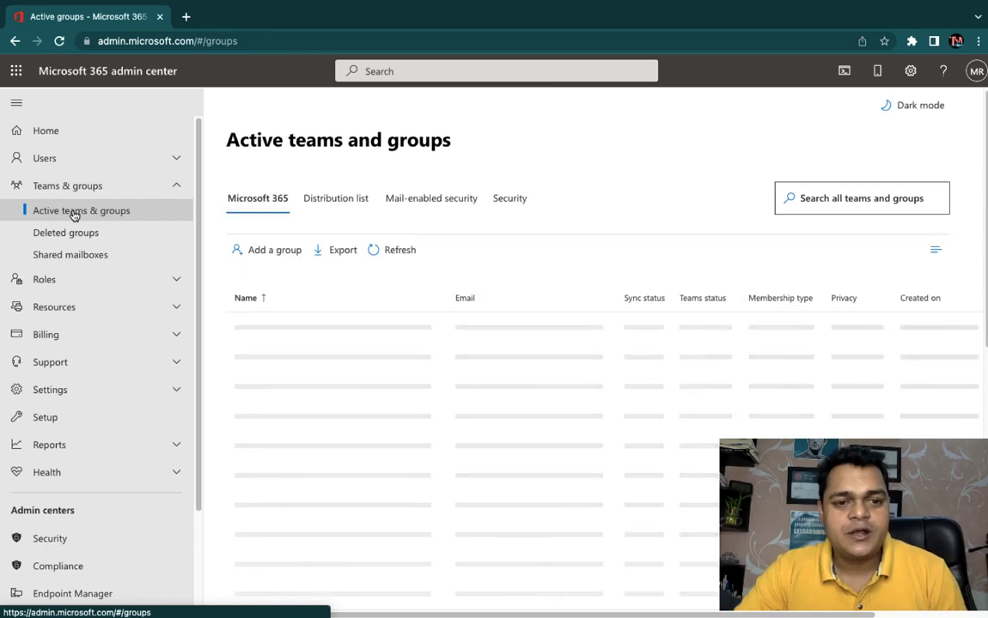
pyautogui.scroll(-2, 450, 473)
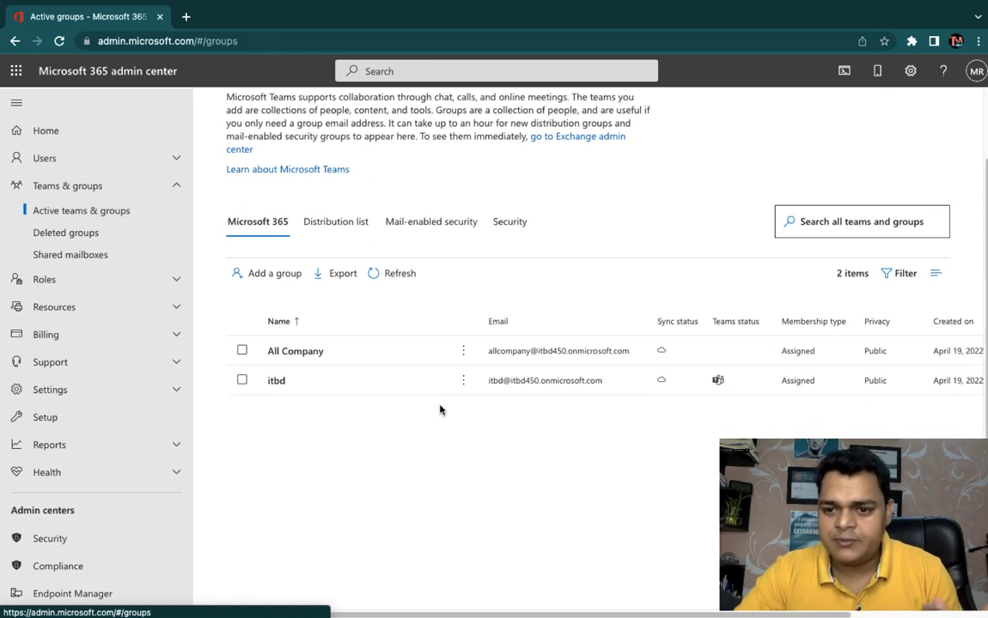
pyautogui.click(273, 275)
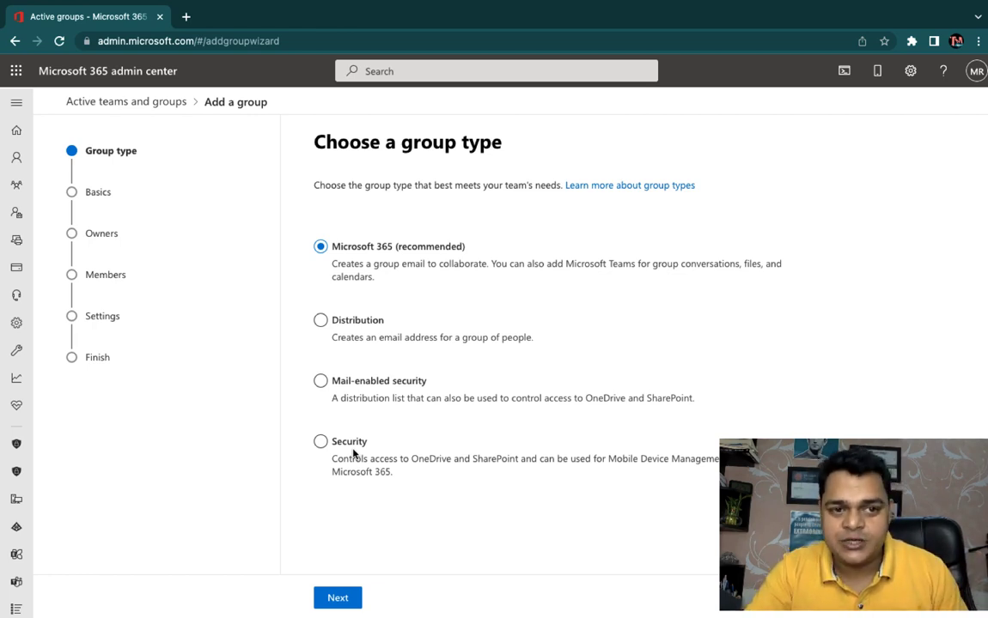
# Switch back to OneNote and handwrite "D.L." inside a box with the green 0.35 mm pen below the page title
pyautogui.hotkey('ctrl', 'Right')
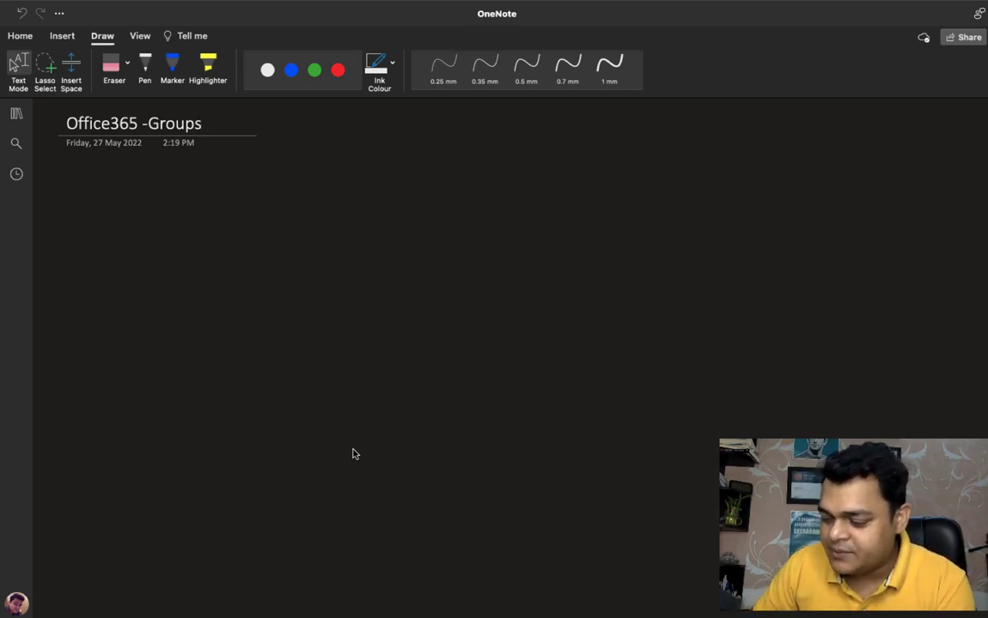
pyautogui.moveTo(385, 199)
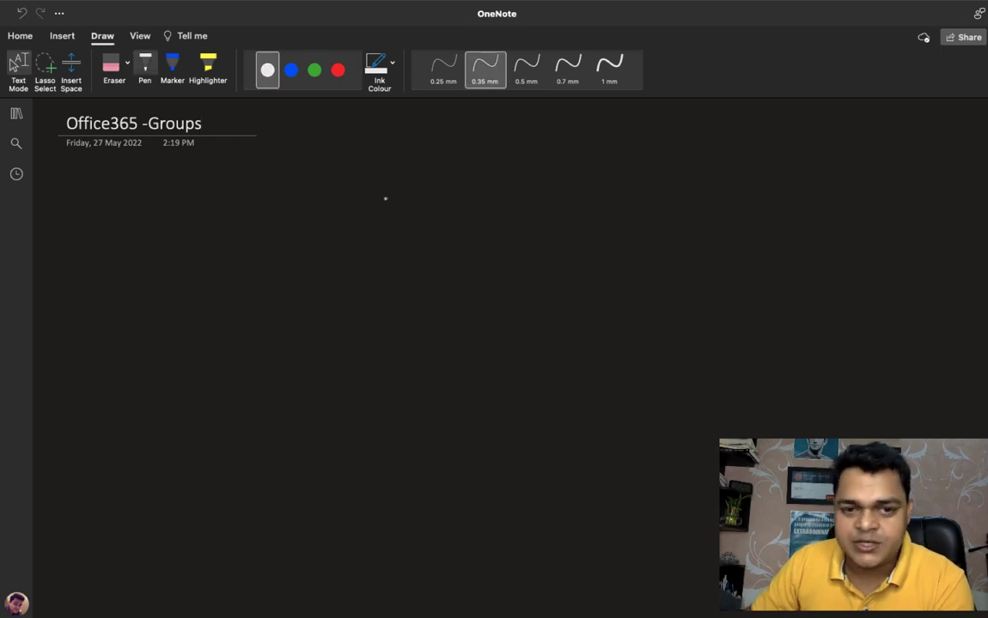
pyautogui.click(314, 69)
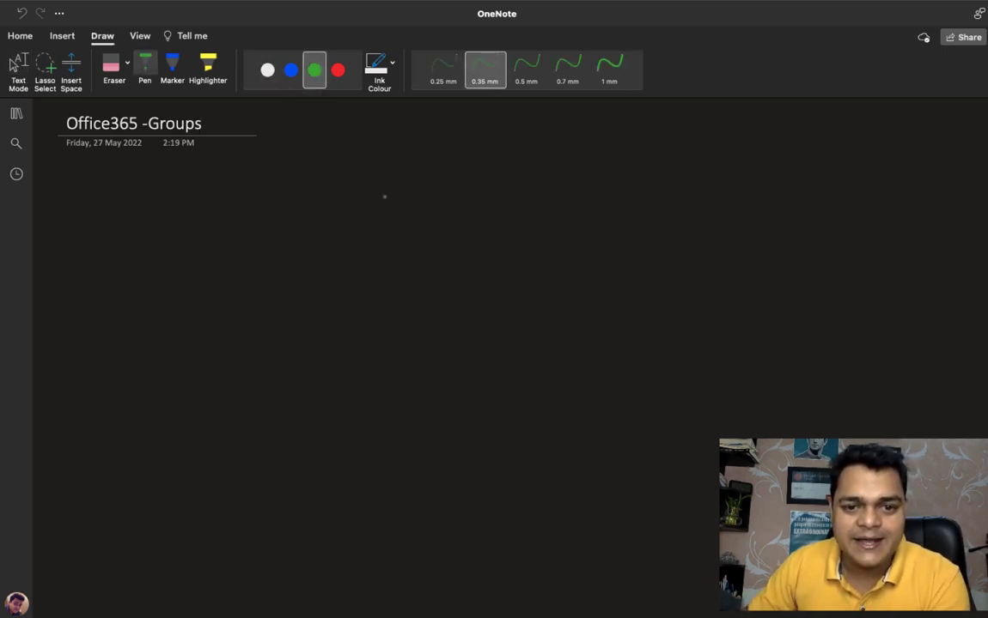
pyautogui.moveTo(381, 189)
pyautogui.mouseDown()
pyautogui.moveTo(397, 199)
pyautogui.moveTo(381, 211)
pyautogui.moveTo(442, 208)
pyautogui.moveTo(358, 227)
pyautogui.moveTo(481, 189)
pyautogui.moveTo(357, 228)
pyautogui.mouseUp()
pyautogui.click(410, 205)
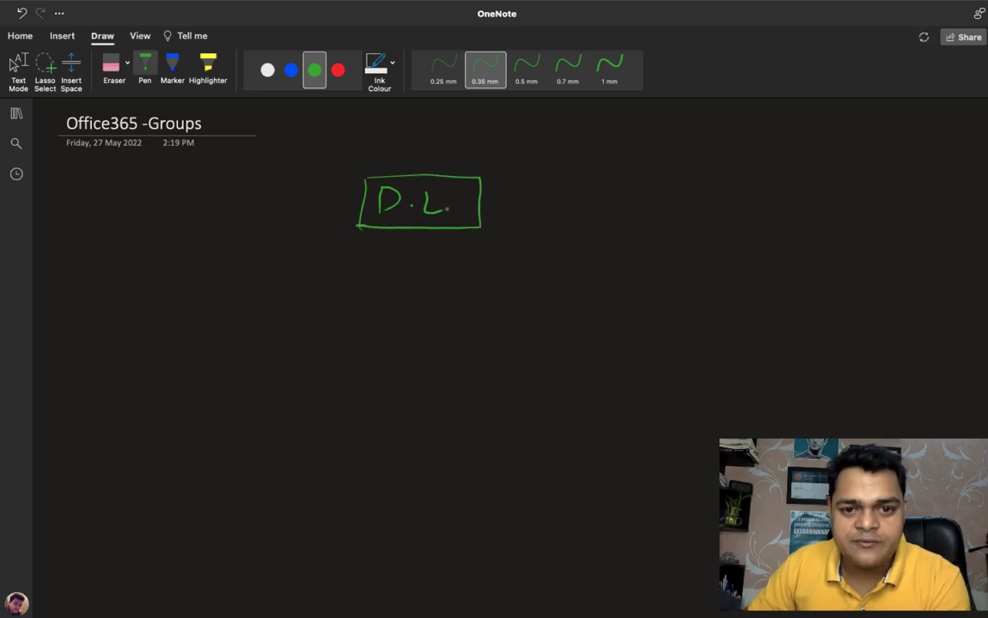
# Handwrite "HR" inside a box with the red 0.5 mm pen, below and to the left of the D.L. box
pyautogui.click(526, 72)
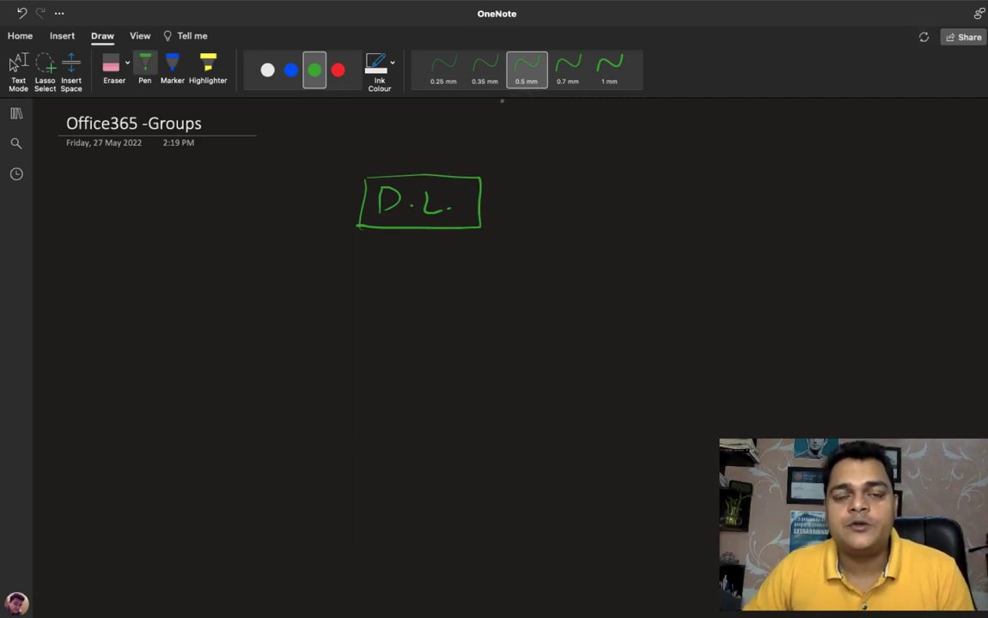
pyautogui.press('Escape')
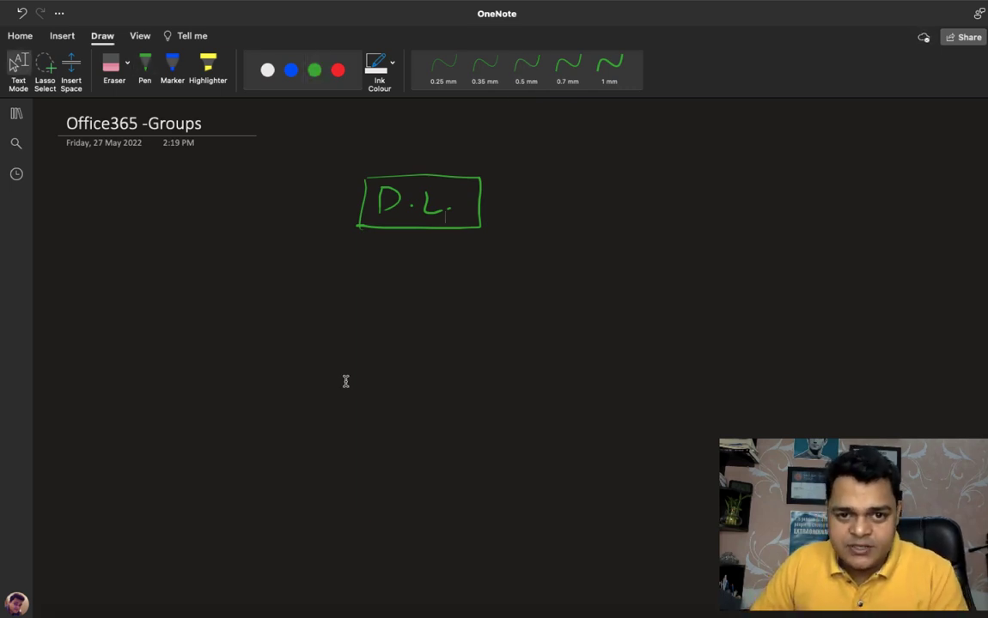
pyautogui.click(337, 70)
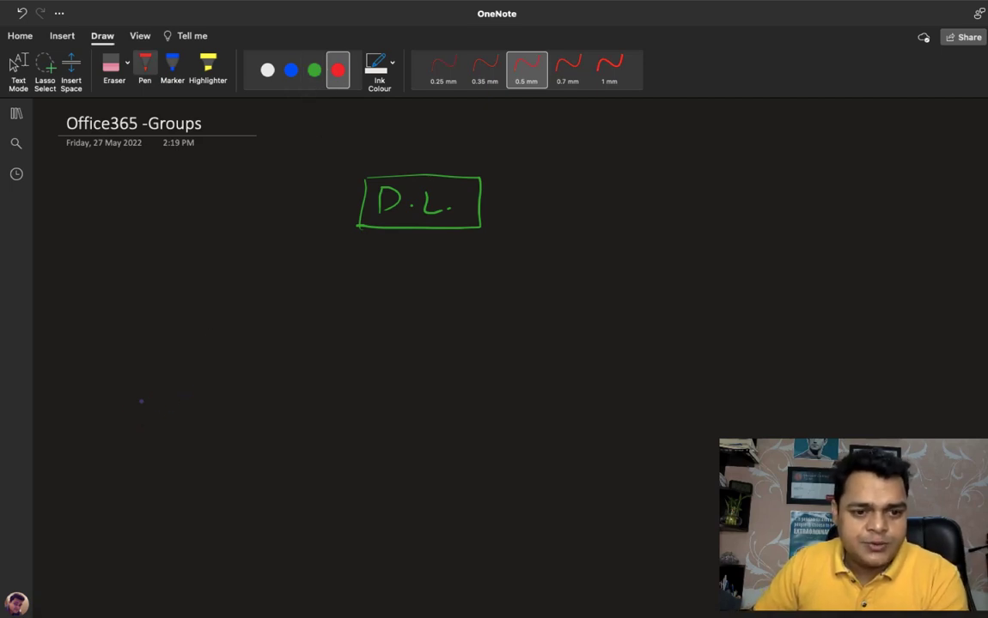
pyautogui.moveTo(140, 389)
pyautogui.mouseDown()
pyautogui.moveTo(137, 414)
pyautogui.moveTo(158, 400)
pyautogui.moveTo(157, 412)
pyautogui.moveTo(191, 413)
pyautogui.mouseUp()
pyautogui.moveTo(130, 379)
pyautogui.mouseDown()
pyautogui.moveTo(127, 424)
pyautogui.moveTo(222, 381)
pyautogui.moveTo(168, 424)
pyautogui.moveTo(127, 424)
pyautogui.mouseUp()
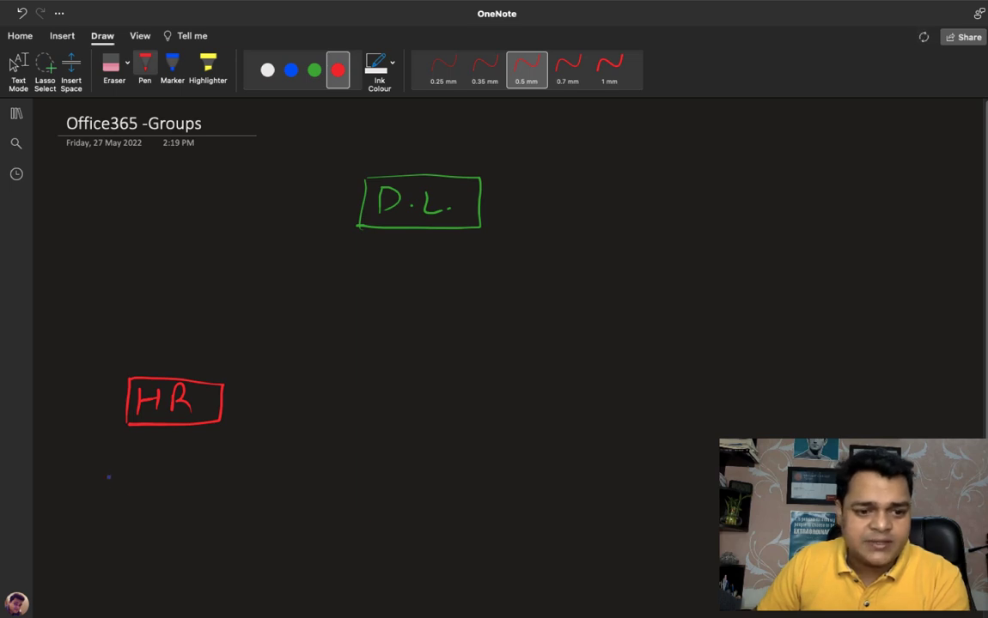
# Handwrite the HR group's e-mail address in red below the HR box and frame it with a rectangle
pyautogui.moveTo(104, 471)
pyautogui.mouseDown()
pyautogui.moveTo(103, 489)
pyautogui.moveTo(113, 489)
pyautogui.mouseUp()
pyautogui.moveTo(104, 481)
pyautogui.mouseDown()
pyautogui.moveTo(145, 489)
pyautogui.moveTo(174, 472)
pyautogui.moveTo(168, 489)
pyautogui.mouseUp()
pyautogui.click(128, 471)
pyautogui.moveTo(177, 484); pyautogui.dragTo(306, 488)
pyautogui.moveTo(317, 478); pyautogui.dragTo(342, 489)
pyautogui.moveTo(355, 468)
pyautogui.mouseDown()
pyautogui.moveTo(354, 488)
pyautogui.moveTo(407, 490)
pyautogui.mouseUp()
pyautogui.click(384, 468)
pyautogui.moveTo(85, 462)
pyautogui.mouseDown()
pyautogui.moveTo(86, 502)
pyautogui.moveTo(215, 461)
pyautogui.moveTo(419, 461)
pyautogui.moveTo(433, 511)
pyautogui.moveTo(88, 502)
pyautogui.mouseUp()
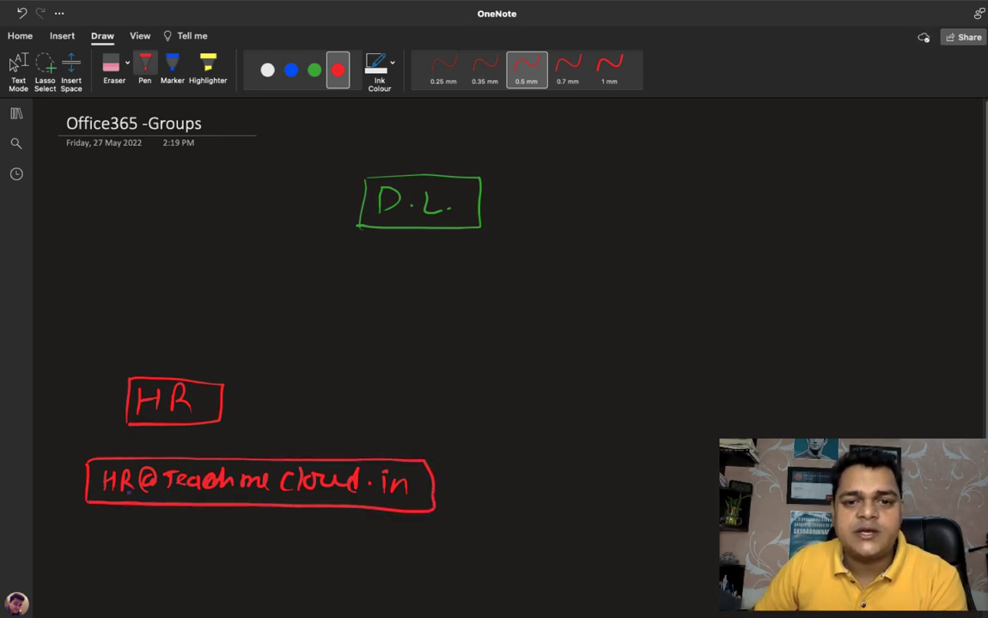
# Handwrite the ABC member's e-mail address in white, below and to the right of the D.L. box
pyautogui.click(268, 70)
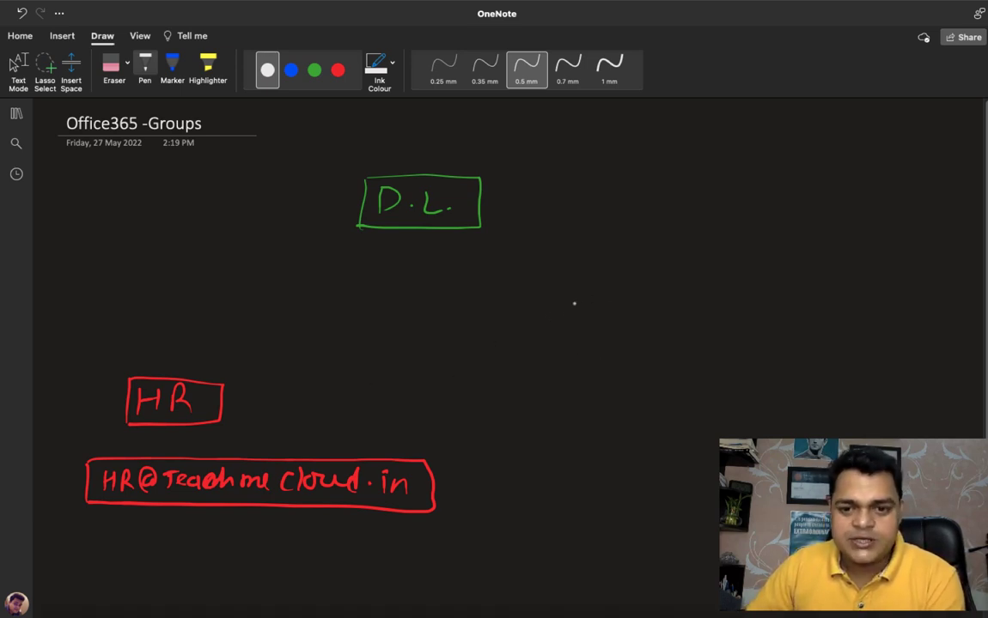
pyautogui.click(585, 286)
pyautogui.moveTo(583, 290)
pyautogui.mouseDown()
pyautogui.moveTo(579, 304)
pyautogui.moveTo(596, 305)
pyautogui.mouseUp()
pyautogui.moveTo(581, 298); pyautogui.dragTo(604, 305)
pyautogui.moveTo(604, 287)
pyautogui.mouseDown()
pyautogui.moveTo(606, 304)
pyautogui.moveTo(675, 293)
pyautogui.mouseUp()
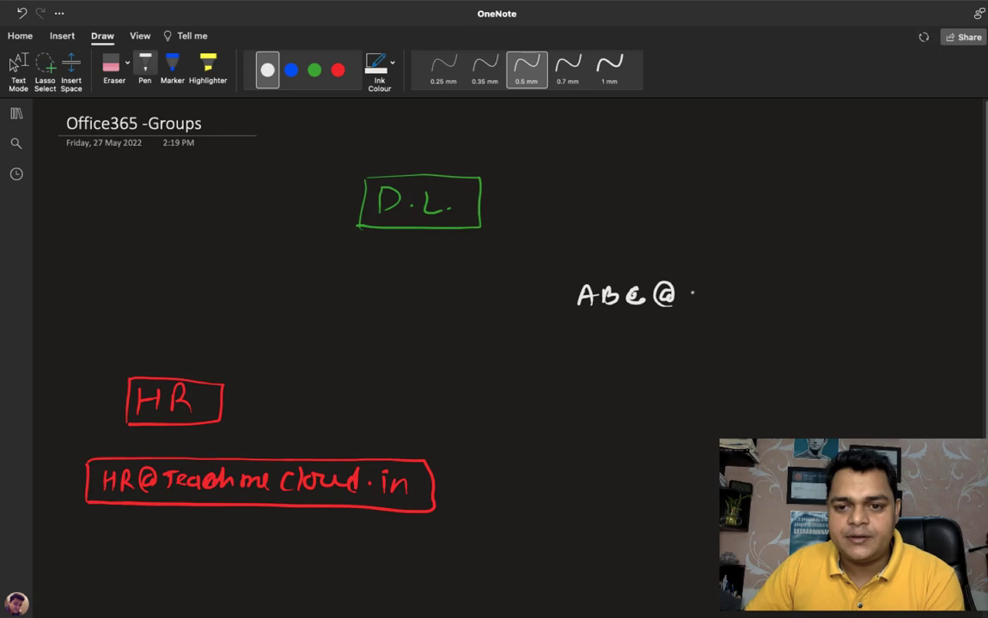
pyautogui.moveTo(692, 285)
pyautogui.mouseDown()
pyautogui.moveTo(693, 303)
pyautogui.moveTo(700, 289)
pyautogui.moveTo(797, 301)
pyautogui.mouseUp()
pyautogui.moveTo(799, 296); pyautogui.dragTo(821, 305)
pyautogui.moveTo(834, 285)
pyautogui.mouseDown()
pyautogui.moveTo(831, 306)
pyautogui.moveTo(876, 287)
pyautogui.moveTo(896, 304)
pyautogui.moveTo(922, 304)
pyautogui.mouseUp()
pyautogui.click(886, 302)
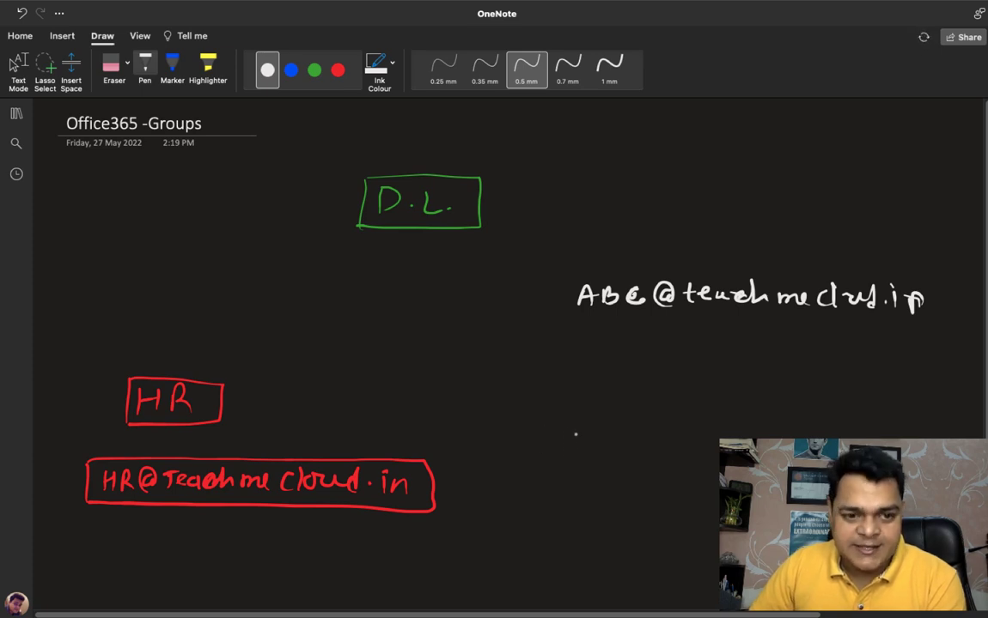
# Handwrite the XYZ member's e-mail address in white below the ABC member's address
pyautogui.moveTo(588, 396)
pyautogui.mouseDown()
pyautogui.moveTo(603, 415)
pyautogui.moveTo(587, 417)
pyautogui.moveTo(618, 406)
pyautogui.mouseUp()
pyautogui.moveTo(627, 395)
pyautogui.mouseDown()
pyautogui.moveTo(615, 417)
pyautogui.moveTo(649, 414)
pyautogui.moveTo(672, 394)
pyautogui.moveTo(693, 411)
pyautogui.moveTo(699, 395)
pyautogui.mouseUp()
pyautogui.moveTo(701, 400); pyautogui.dragTo(740, 405)
pyautogui.moveTo(753, 385)
pyautogui.mouseDown()
pyautogui.moveTo(753, 407)
pyautogui.moveTo(852, 411)
pyautogui.mouseUp()
pyautogui.moveTo(860, 397)
pyautogui.mouseDown()
pyautogui.moveTo(859, 408)
pyautogui.moveTo(936, 413)
pyautogui.mouseUp()
pyautogui.click(899, 407)
pyautogui.click(939, 413)
pyautogui.click(916, 388)
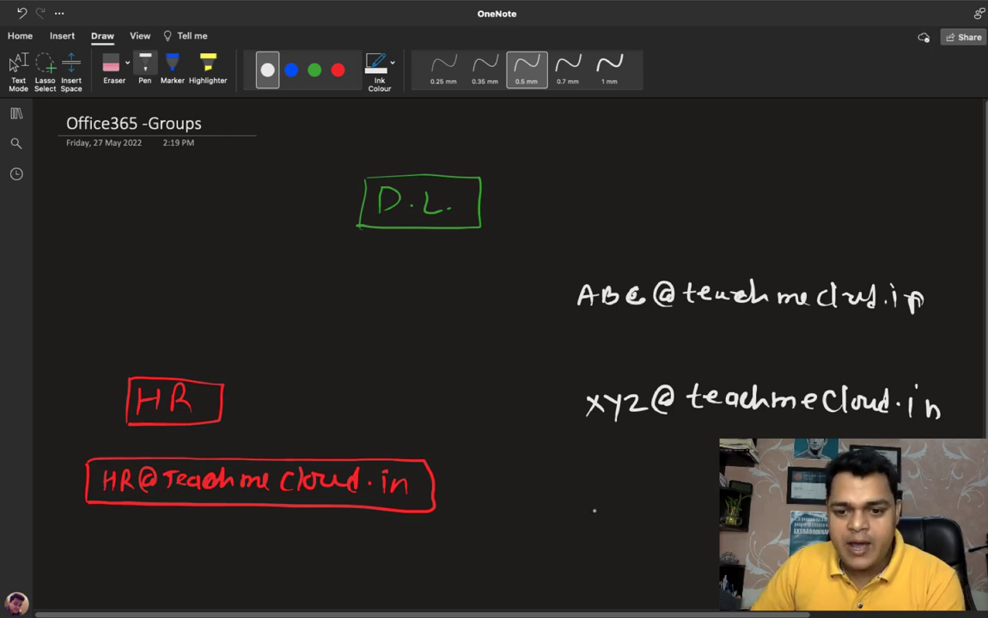
# Handwrite the Test member's e-mail address in white below the XYZ member's address
pyautogui.moveTo(594, 489)
pyautogui.mouseDown()
pyautogui.moveTo(594, 505)
pyautogui.moveTo(604, 487)
pyautogui.moveTo(613, 504)
pyautogui.mouseUp()
pyautogui.moveTo(623, 492)
pyautogui.mouseDown()
pyautogui.moveTo(617, 504)
pyautogui.moveTo(633, 504)
pyautogui.mouseUp()
pyautogui.moveTo(627, 493); pyautogui.dragTo(684, 504)
pyautogui.moveTo(678, 493); pyautogui.dragTo(706, 501)
pyautogui.moveTo(718, 492); pyautogui.dragTo(719, 505)
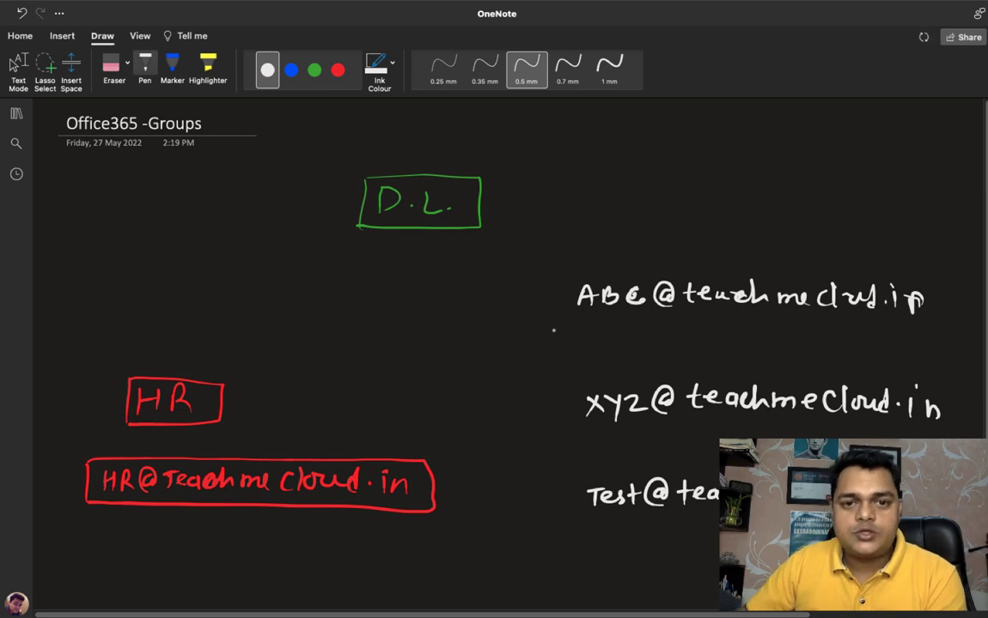
# Draw a small green box in front of each of the three member e-mail addresses
pyautogui.click(315, 69)
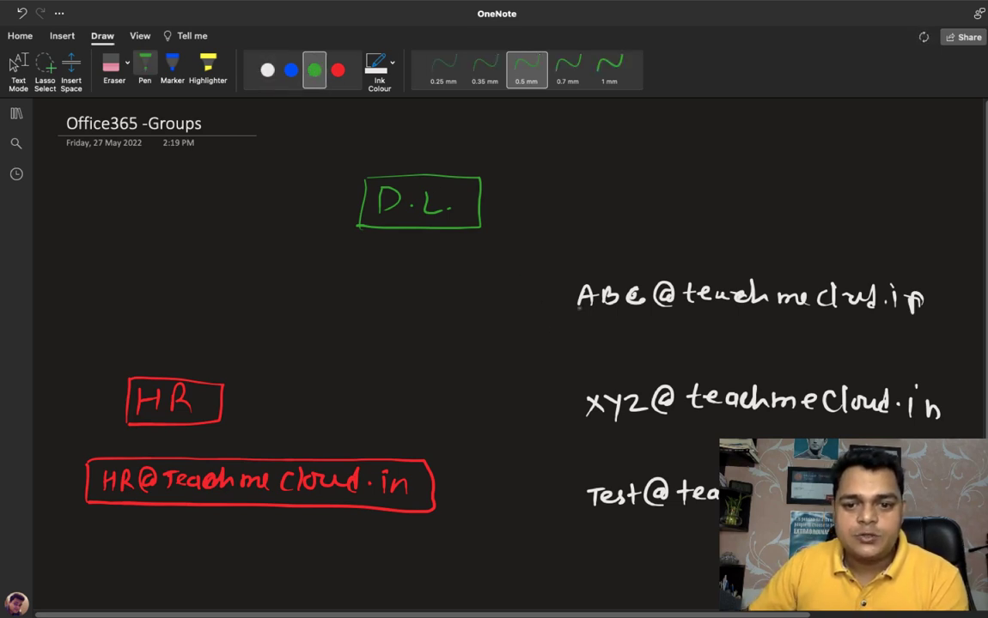
pyautogui.moveTo(523, 310)
pyautogui.mouseDown()
pyautogui.moveTo(558, 286)
pyautogui.moveTo(521, 310)
pyautogui.mouseUp()
pyautogui.moveTo(536, 392)
pyautogui.mouseDown()
pyautogui.moveTo(536, 417)
pyautogui.moveTo(566, 416)
pyautogui.mouseUp()
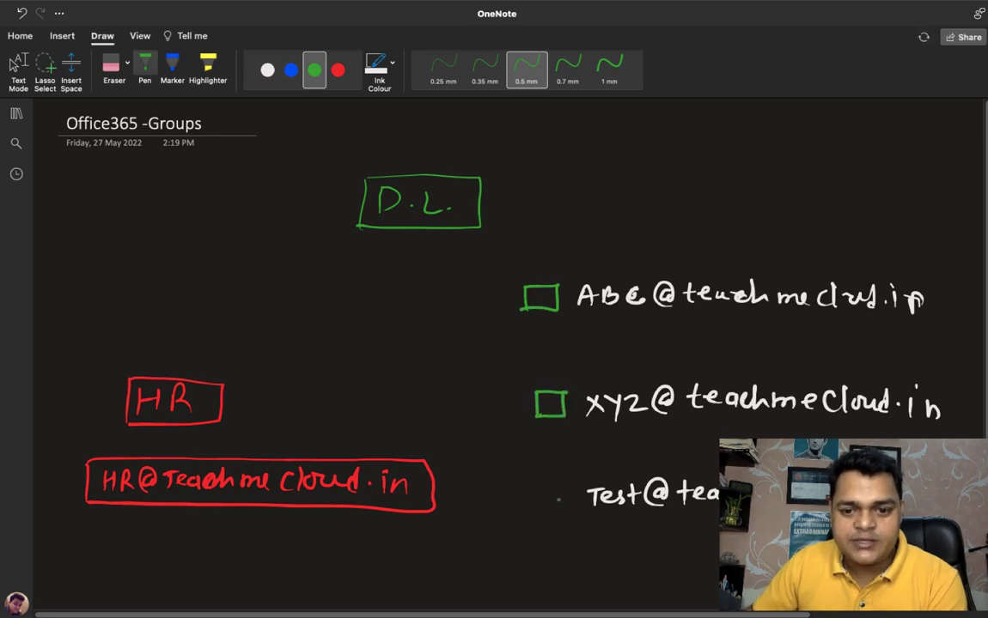
pyautogui.moveTo(540, 484)
pyautogui.mouseDown()
pyautogui.moveTo(539, 513)
pyautogui.moveTo(569, 513)
pyautogui.moveTo(540, 513)
pyautogui.mouseUp()
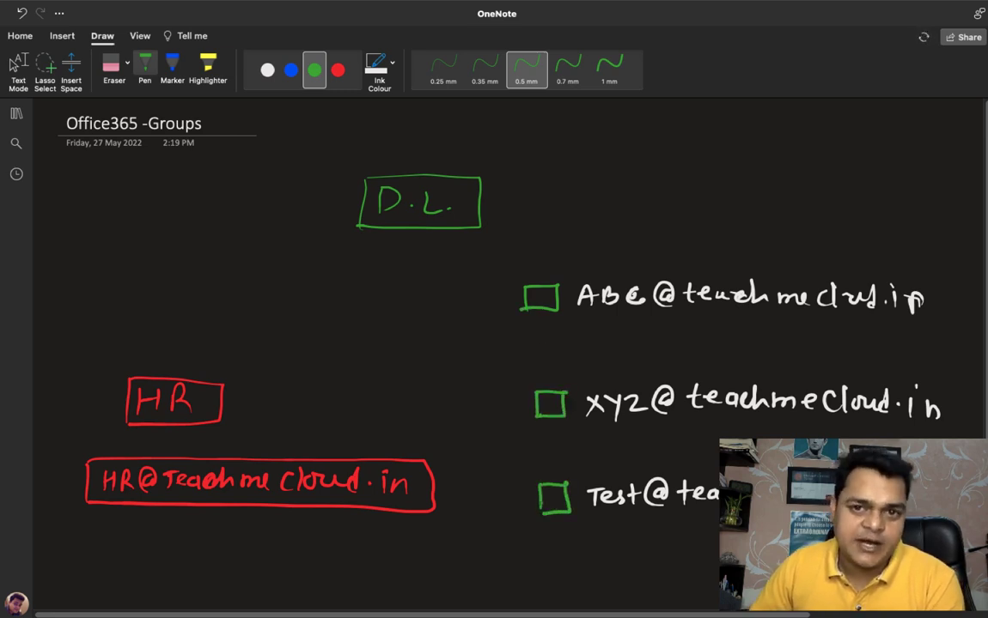
# Draw blue arrows from the HR box to the small green box of each of the three members
pyautogui.click(291, 69)
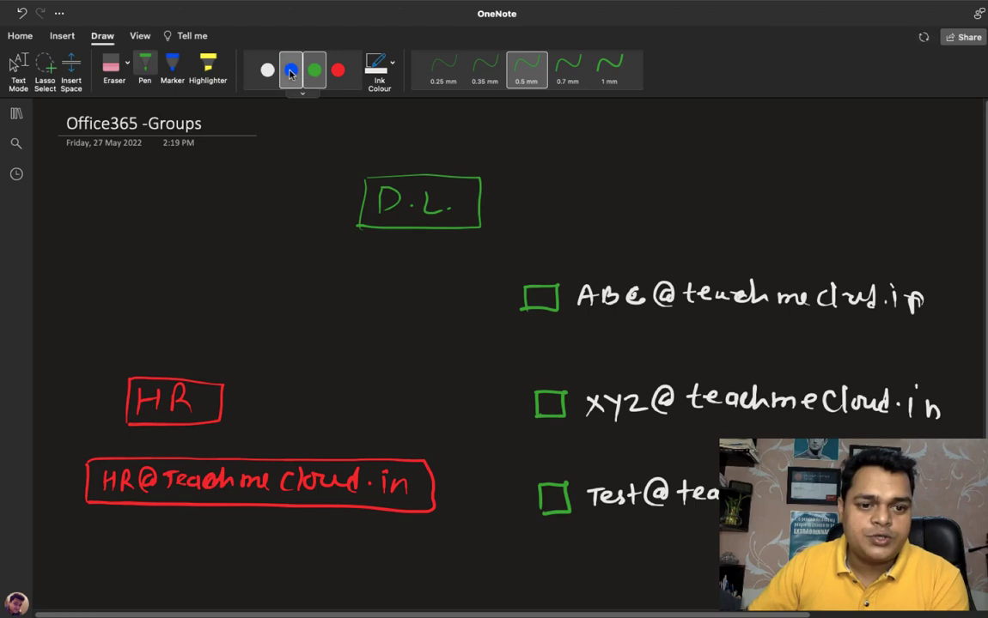
pyautogui.moveTo(225, 384)
pyautogui.mouseDown()
pyautogui.moveTo(522, 315)
pyautogui.moveTo(512, 328)
pyautogui.mouseUp()
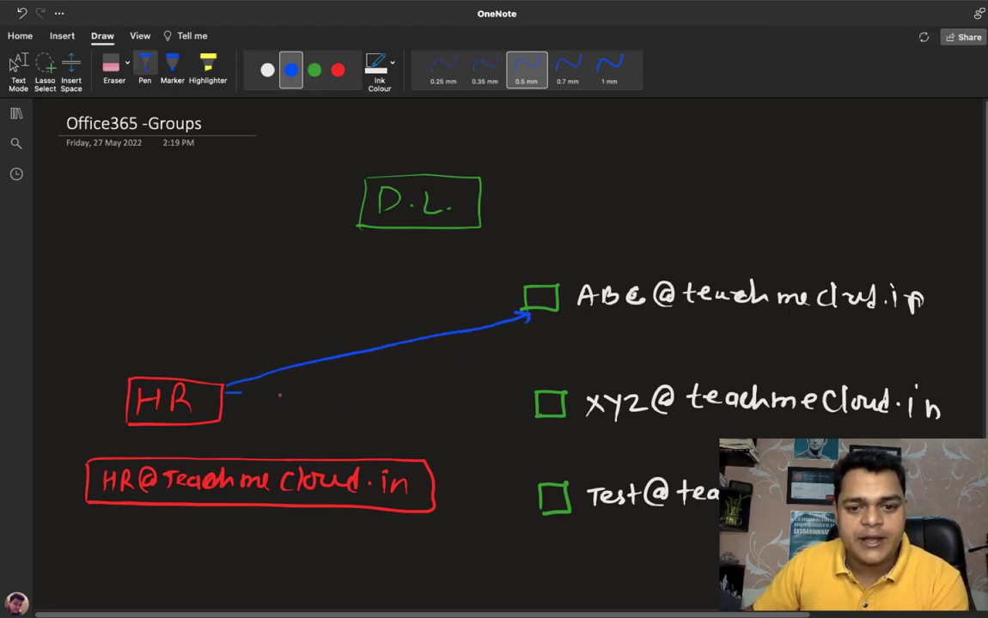
pyautogui.moveTo(225, 392); pyautogui.dragTo(530, 407)
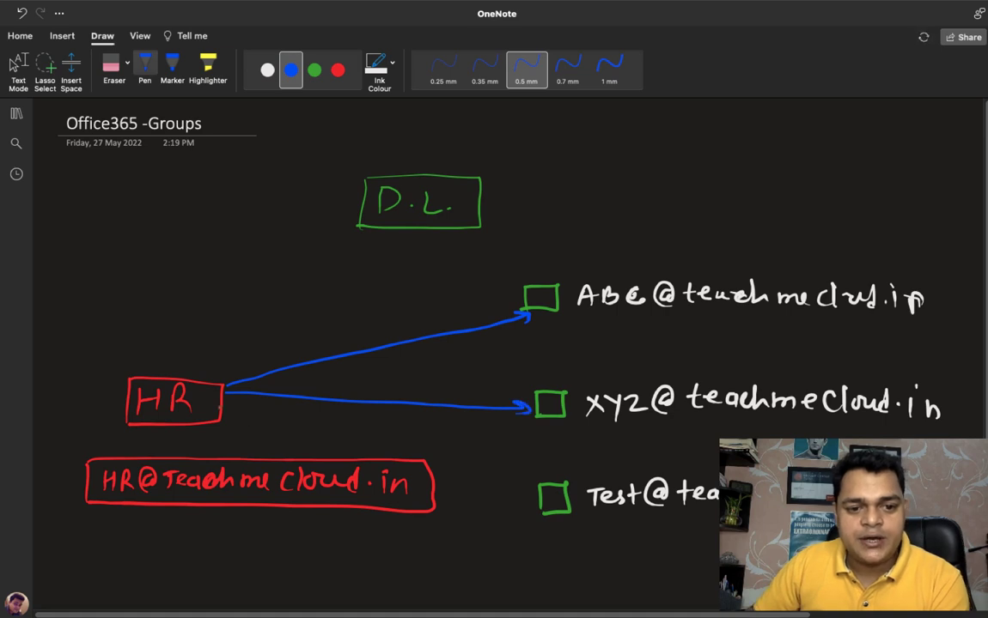
pyautogui.moveTo(222, 409)
pyautogui.mouseDown()
pyautogui.moveTo(455, 457)
pyautogui.moveTo(534, 492)
pyautogui.mouseUp()
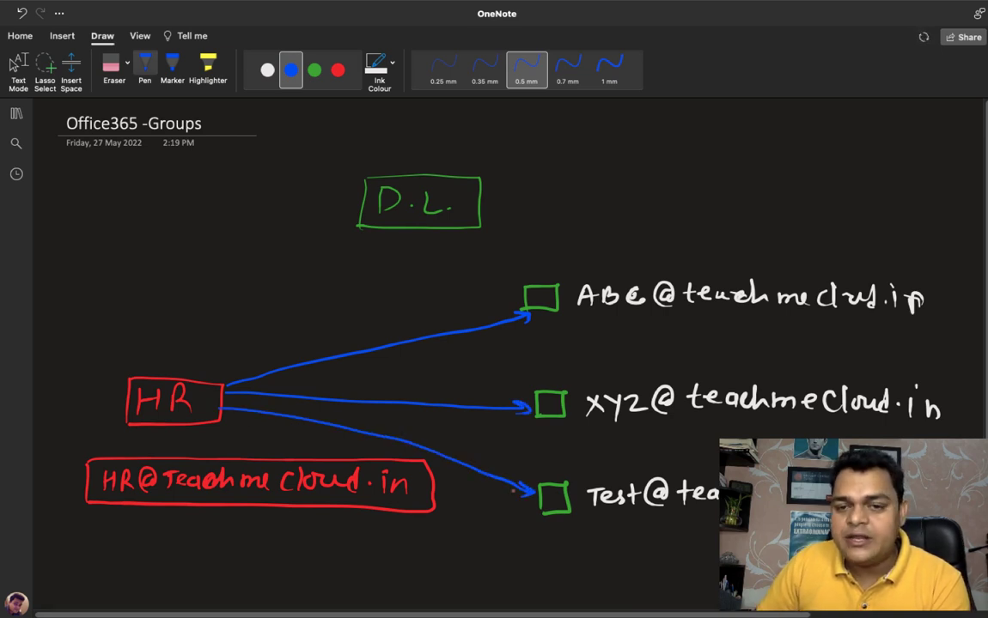
# Draw a green laptop below the page title and a white laptop between it and the D.L. box
pyautogui.click(315, 70)
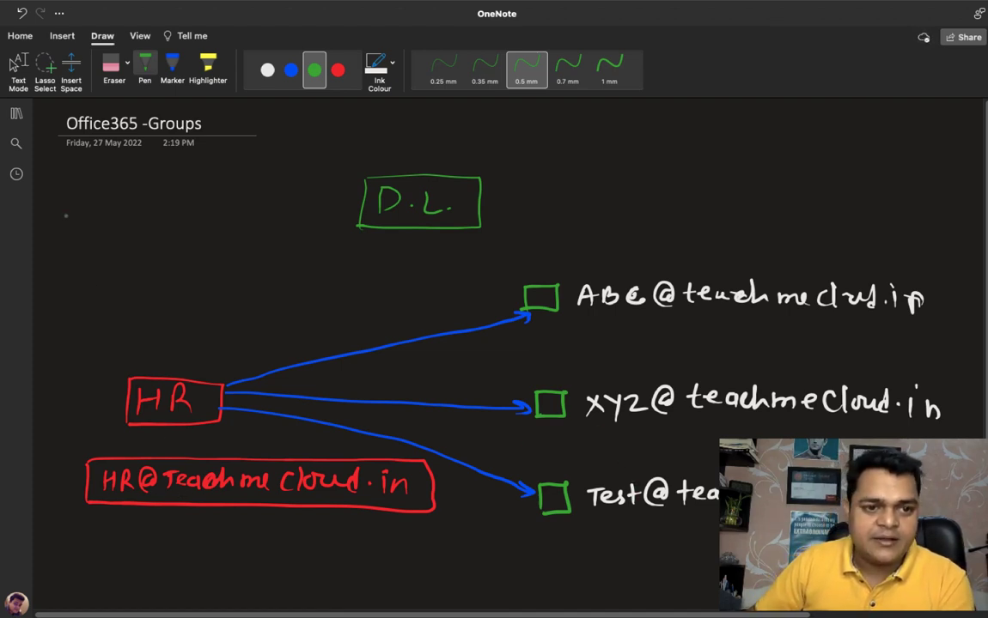
pyautogui.moveTo(59, 209)
pyautogui.mouseDown()
pyautogui.moveTo(101, 178)
pyautogui.moveTo(58, 211)
pyautogui.moveTo(47, 237)
pyautogui.moveTo(93, 210)
pyautogui.mouseUp()
pyautogui.click(267, 69)
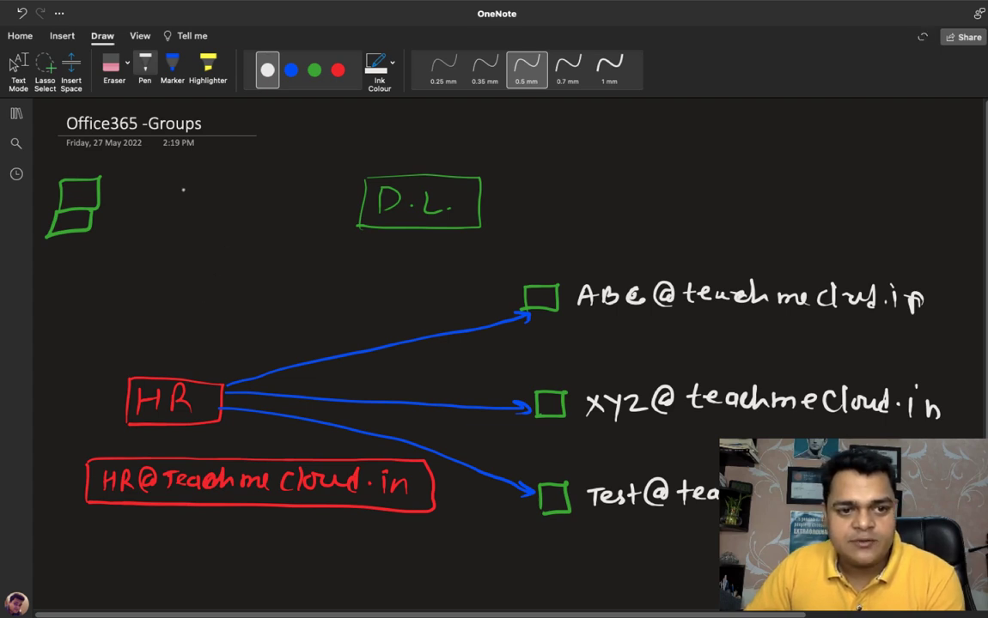
pyautogui.moveTo(175, 209)
pyautogui.mouseDown()
pyautogui.moveTo(214, 175)
pyautogui.moveTo(176, 207)
pyautogui.moveTo(166, 232)
pyautogui.moveTo(211, 207)
pyautogui.mouseUp()
# Handwrite in green a short name above the green laptop and an e-mail address above the white laptop
pyautogui.click(314, 70)
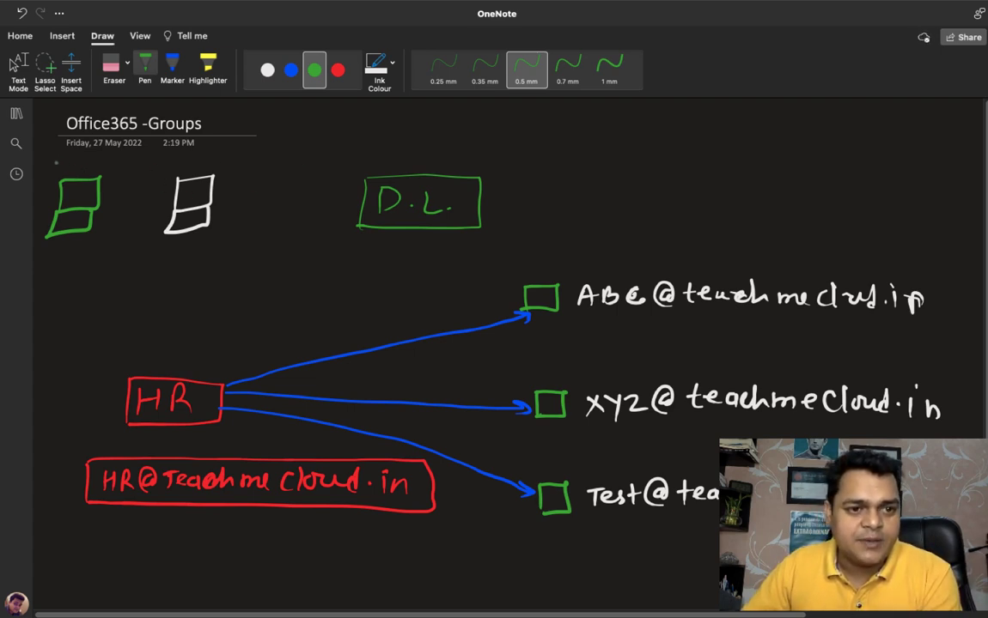
pyautogui.moveTo(57, 141)
pyautogui.mouseDown()
pyautogui.moveTo(53, 156)
pyautogui.moveTo(62, 146)
pyautogui.moveTo(68, 158)
pyautogui.mouseUp()
pyautogui.moveTo(187, 153)
pyautogui.mouseDown()
pyautogui.moveTo(275, 161)
pyautogui.moveTo(476, 144)
pyautogui.mouseUp()
pyautogui.click(368, 152)
pyautogui.click(460, 136)
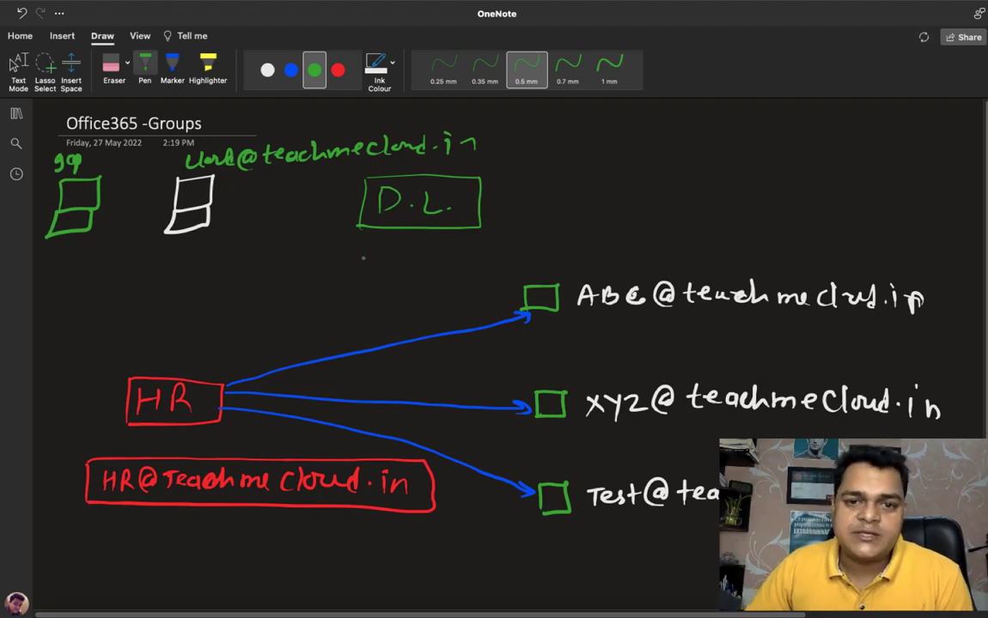
# Draw a blue laptop below the HR address box and handwrite the external sender's e-mail address beside it
pyautogui.scroll(-2, 298, 104)
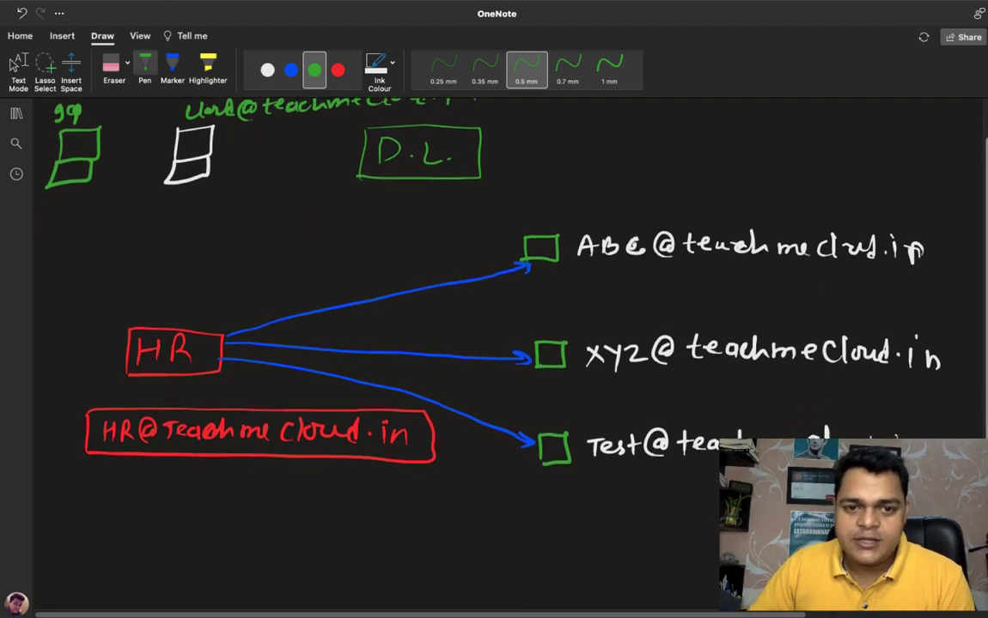
pyautogui.click(291, 69)
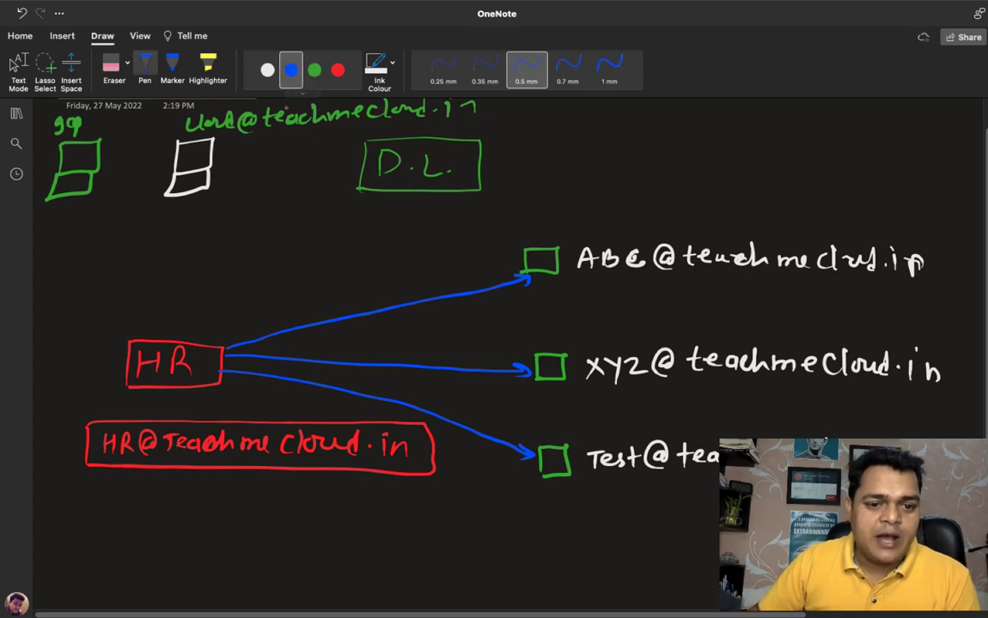
pyautogui.moveTo(97, 543)
pyautogui.mouseDown()
pyautogui.moveTo(110, 595)
pyautogui.moveTo(131, 571)
pyautogui.mouseUp()
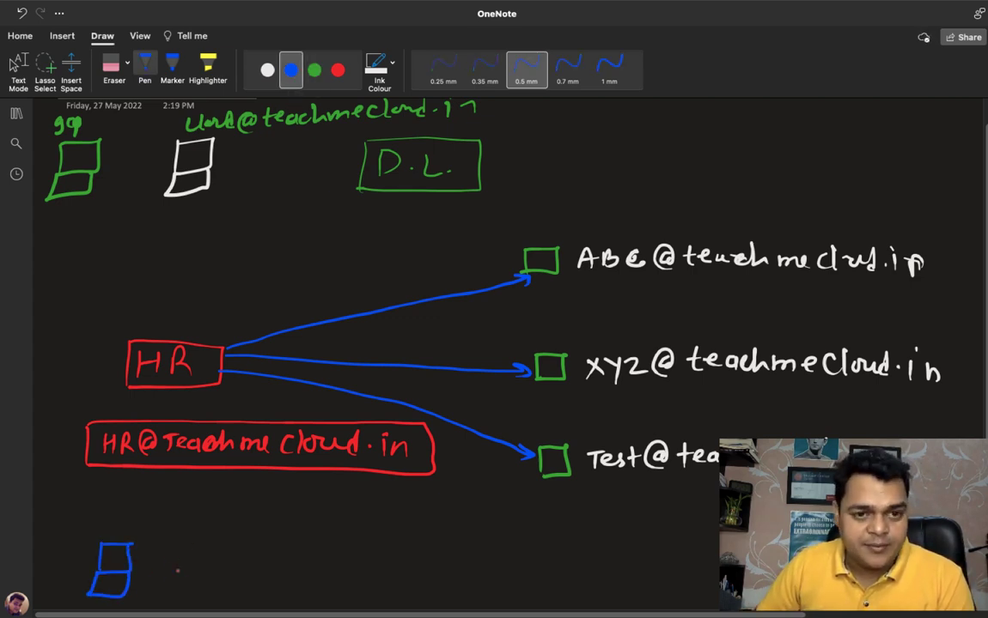
pyautogui.moveTo(167, 560)
pyautogui.mouseDown()
pyautogui.moveTo(226, 570)
pyautogui.moveTo(253, 562)
pyautogui.mouseUp()
pyautogui.click(277, 568)
pyautogui.moveTo(260, 564)
pyautogui.mouseDown()
pyautogui.moveTo(271, 578)
pyautogui.moveTo(394, 577)
pyautogui.mouseUp()
pyautogui.moveTo(397, 568); pyautogui.dragTo(418, 578)
pyautogui.moveTo(422, 575); pyautogui.dragTo(422, 577)
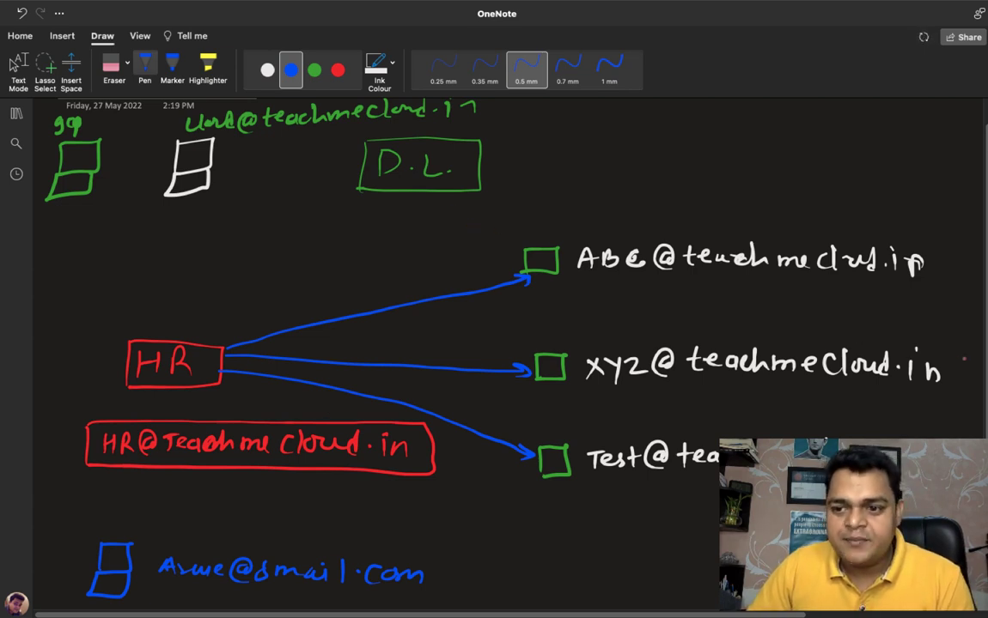
# Draw a green arrow from the white laptop down to the HR box
pyautogui.scroll(1, 464, 326)
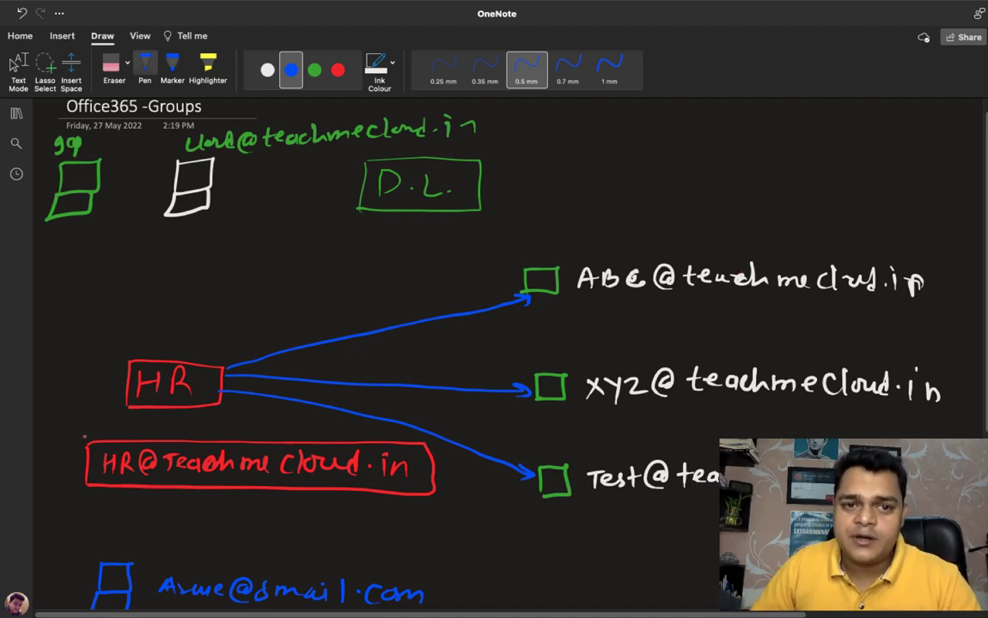
pyautogui.click(314, 69)
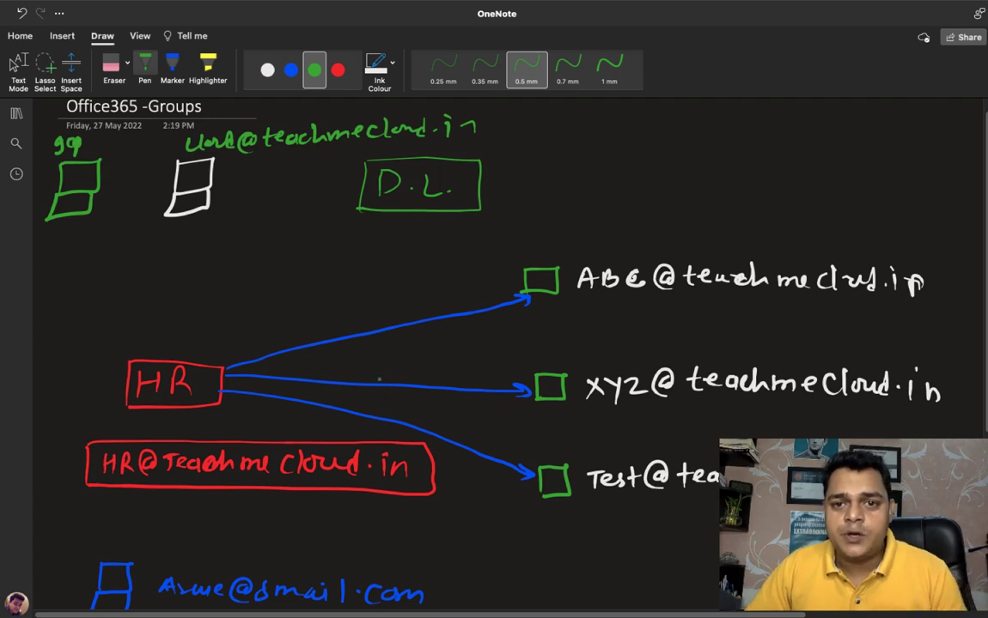
pyautogui.press('Escape')
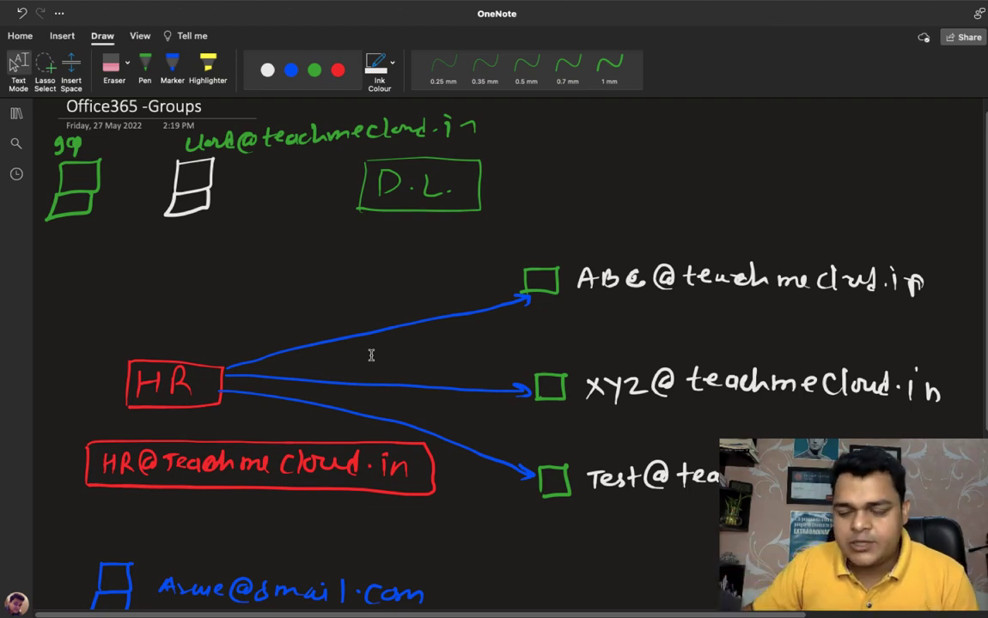
pyautogui.hotkey('alt', 'd')
pyautogui.press('p')
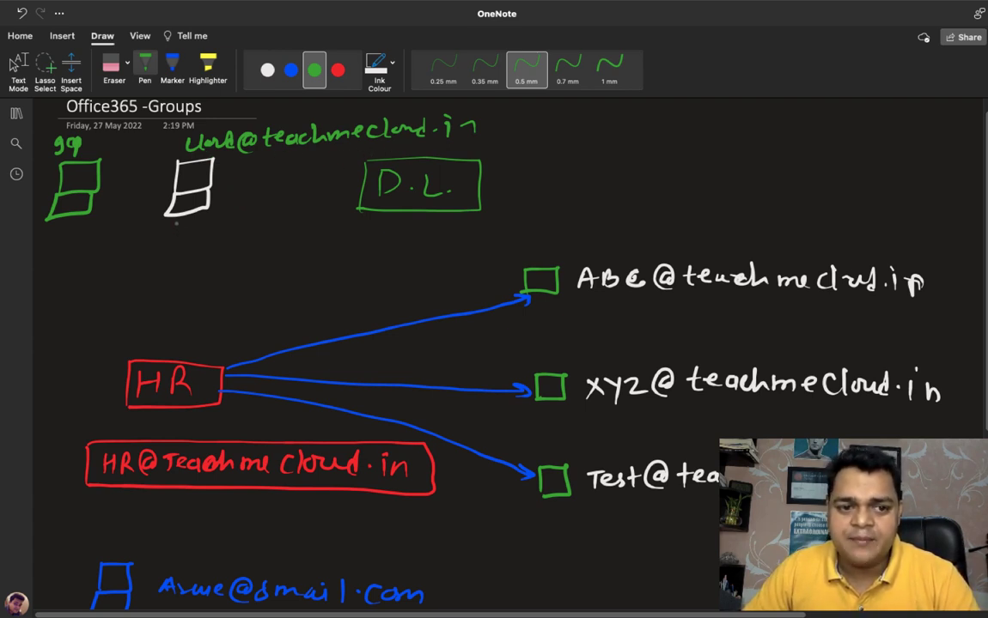
pyautogui.moveTo(178, 220); pyautogui.dragTo(169, 353)
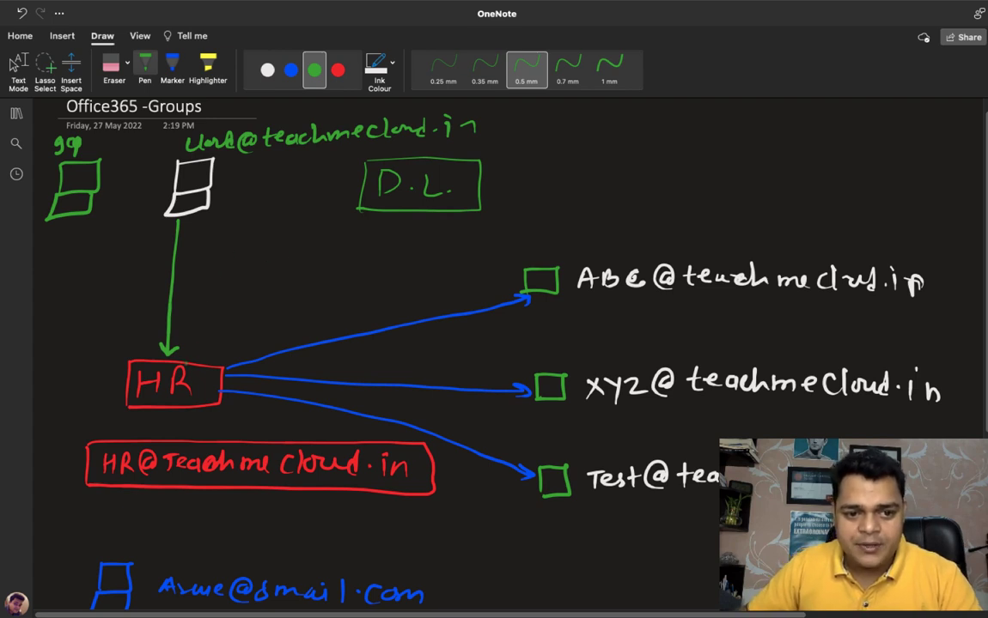
# Draw small green envelopes above the HR box and above the ABC member's box
pyautogui.moveTo(188, 345)
pyautogui.mouseDown()
pyautogui.moveTo(210, 344)
pyautogui.moveTo(191, 360)
pyautogui.moveTo(204, 347)
pyautogui.mouseUp()
pyautogui.moveTo(531, 244)
pyautogui.mouseDown()
pyautogui.moveTo(532, 256)
pyautogui.moveTo(555, 255)
pyautogui.mouseUp()
pyautogui.moveTo(532, 245); pyautogui.dragTo(554, 245)
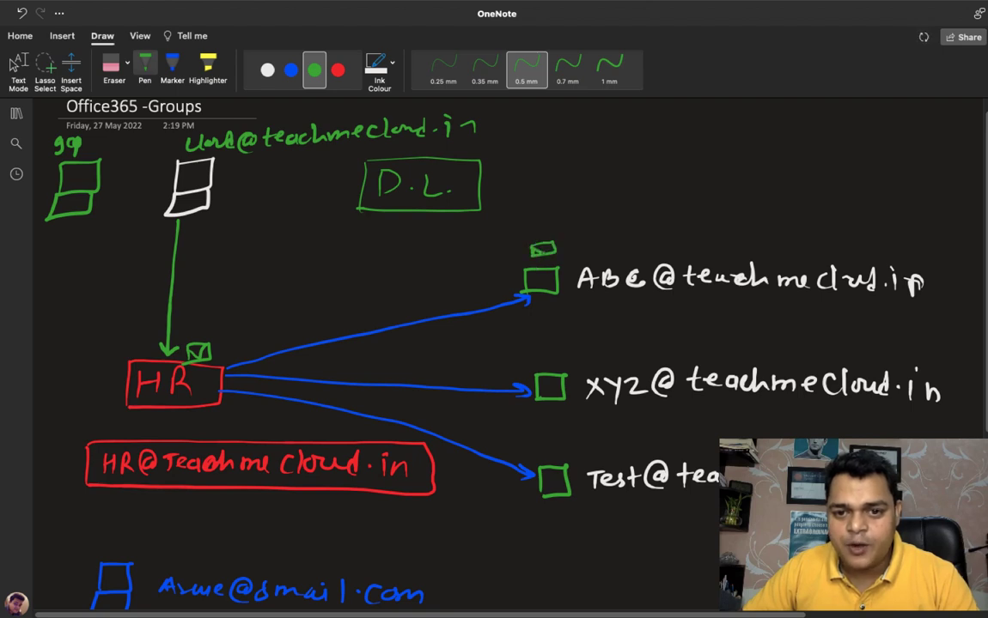
# Draw small red envelopes above the XYZ and Test members' boxes and leave pen mode
pyautogui.click(337, 69)
pyautogui.moveTo(539, 361)
pyautogui.mouseDown()
pyautogui.moveTo(565, 343)
pyautogui.moveTo(539, 362)
pyautogui.moveTo(564, 361)
pyautogui.mouseUp()
pyautogui.moveTo(543, 441)
pyautogui.mouseDown()
pyautogui.moveTo(545, 459)
pyautogui.moveTo(570, 457)
pyautogui.moveTo(567, 444)
pyautogui.mouseUp()
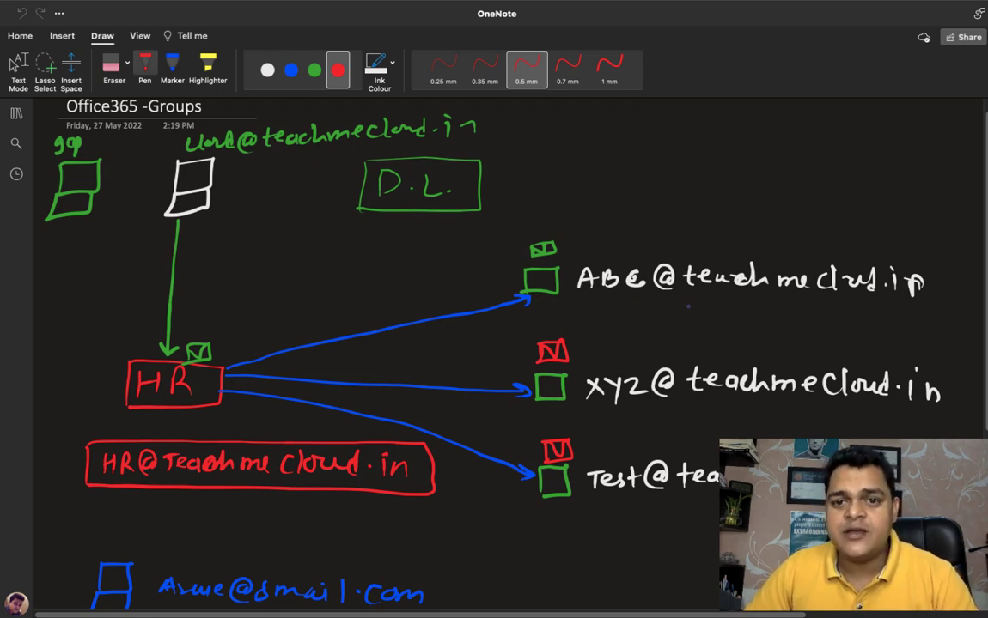
pyautogui.press('Escape')
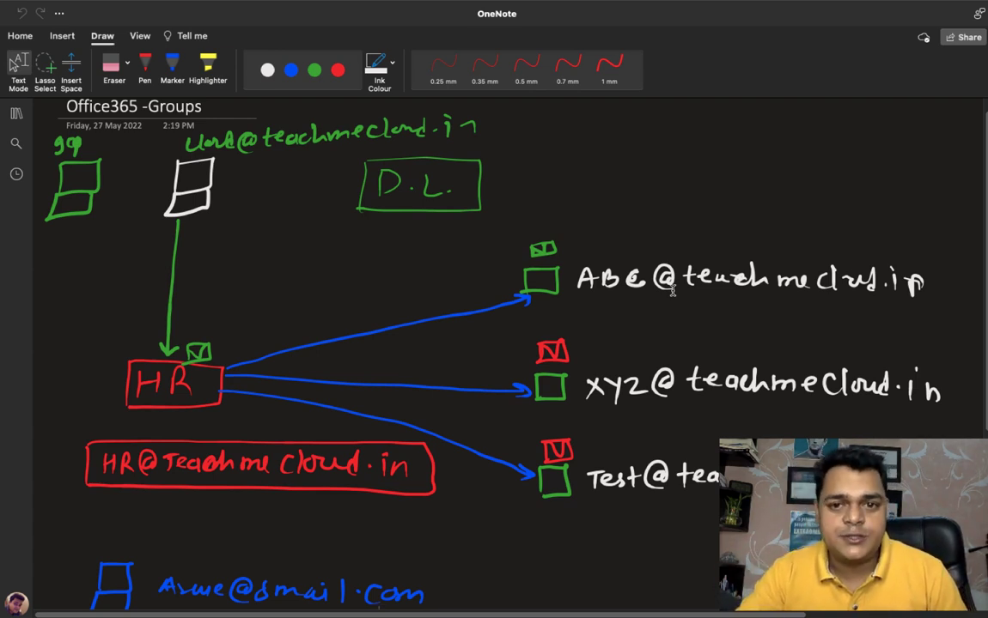
# Switch to the Microsoft 365 admin center and show the distribution lists under Active teams and groups
pyautogui.scroll(-3, 673, 291)
pyautogui.scroll(2, 673, 291)
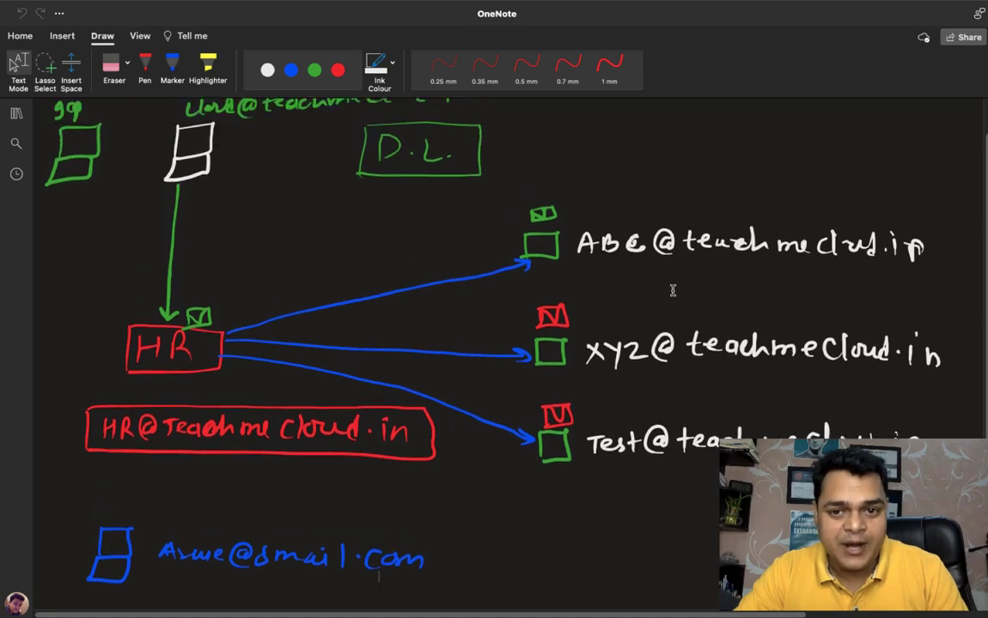
pyautogui.hotkey('ctrl', 'Left')
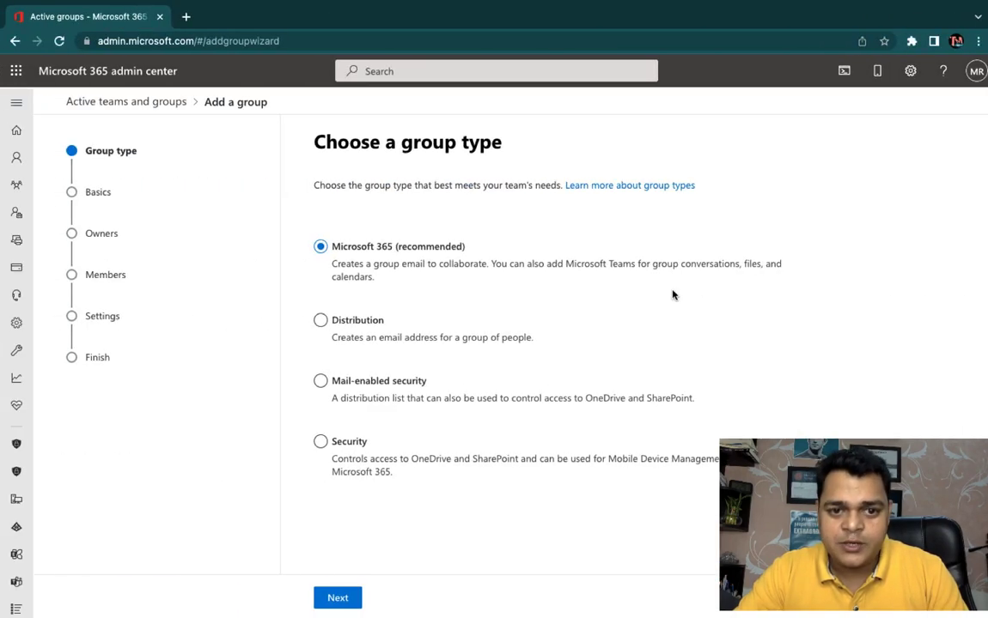
pyautogui.click(123, 69)
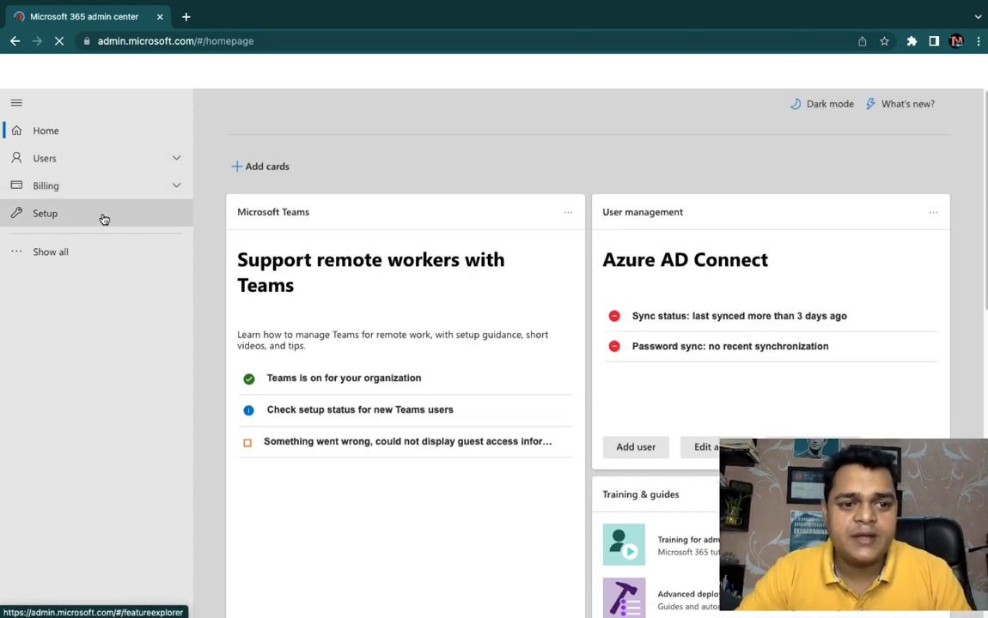
pyautogui.click(49, 252)
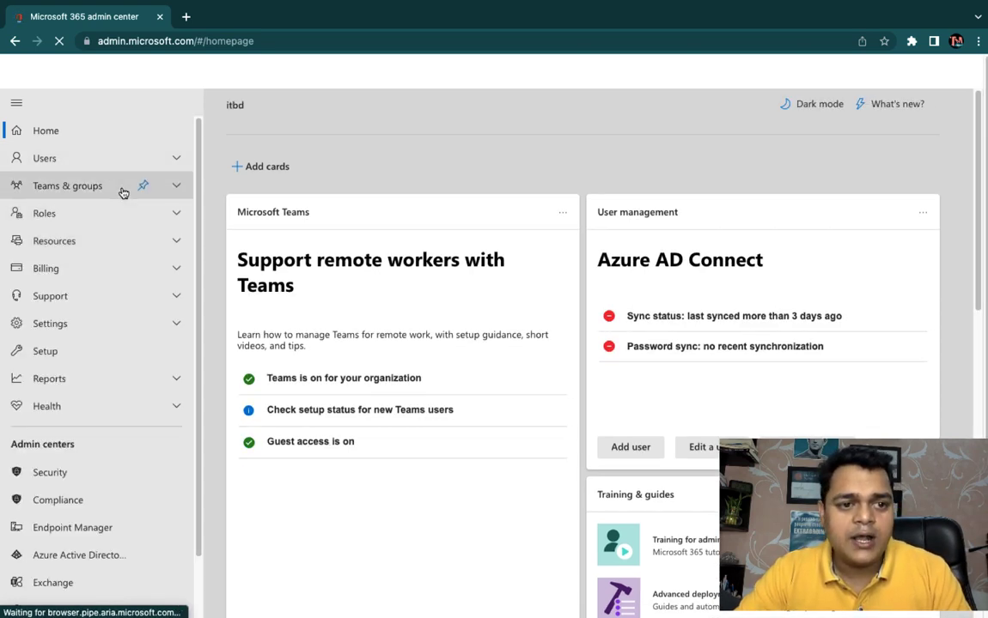
pyautogui.click(178, 187)
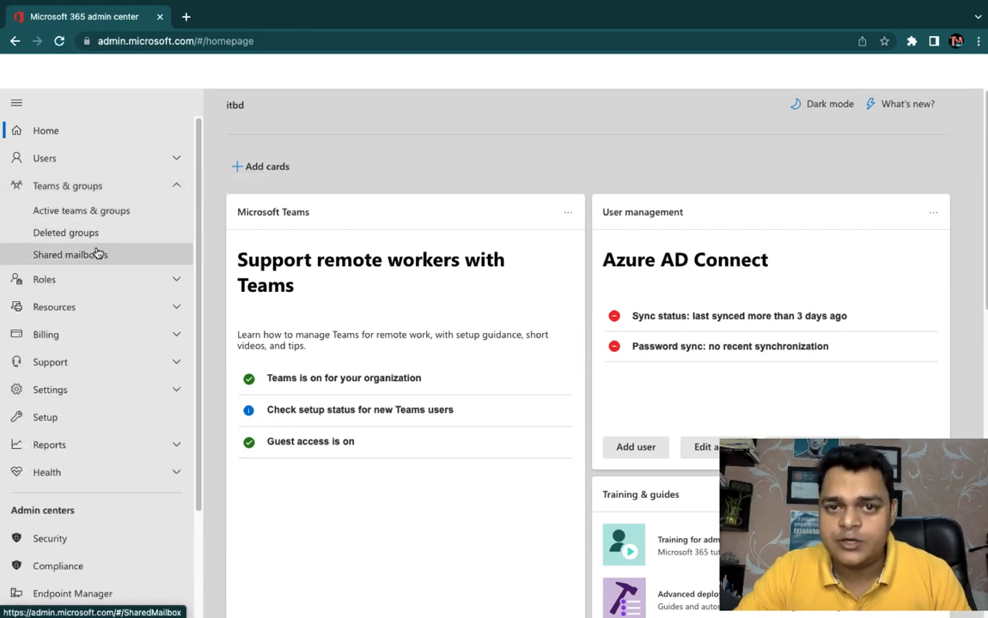
pyautogui.click(58, 217)
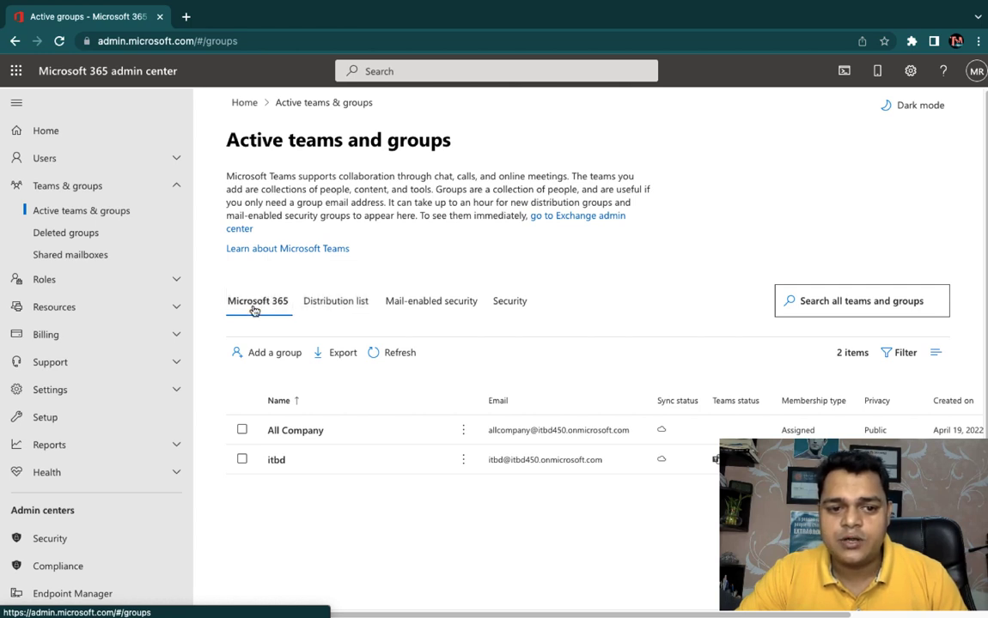
pyautogui.click(336, 302)
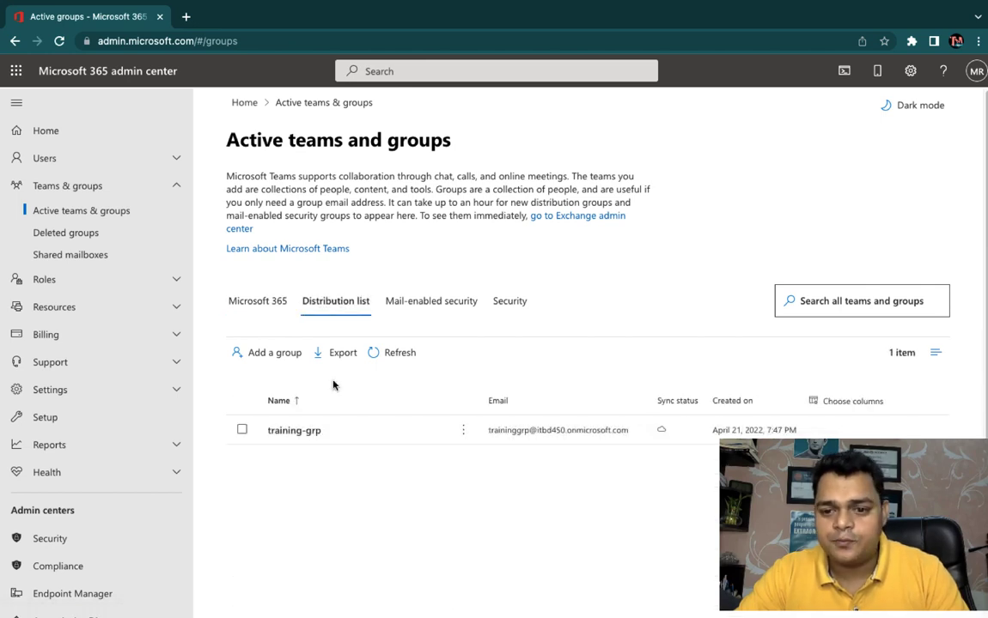
# Start adding a group of the Distribution type and continue to its basics
pyautogui.click(270, 361)
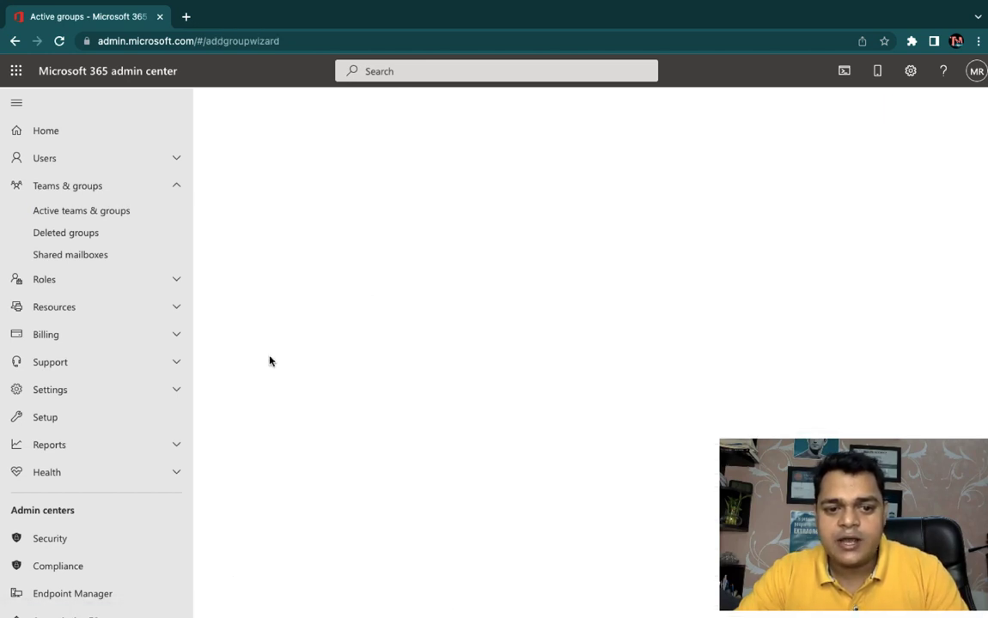
pyautogui.click(321, 320)
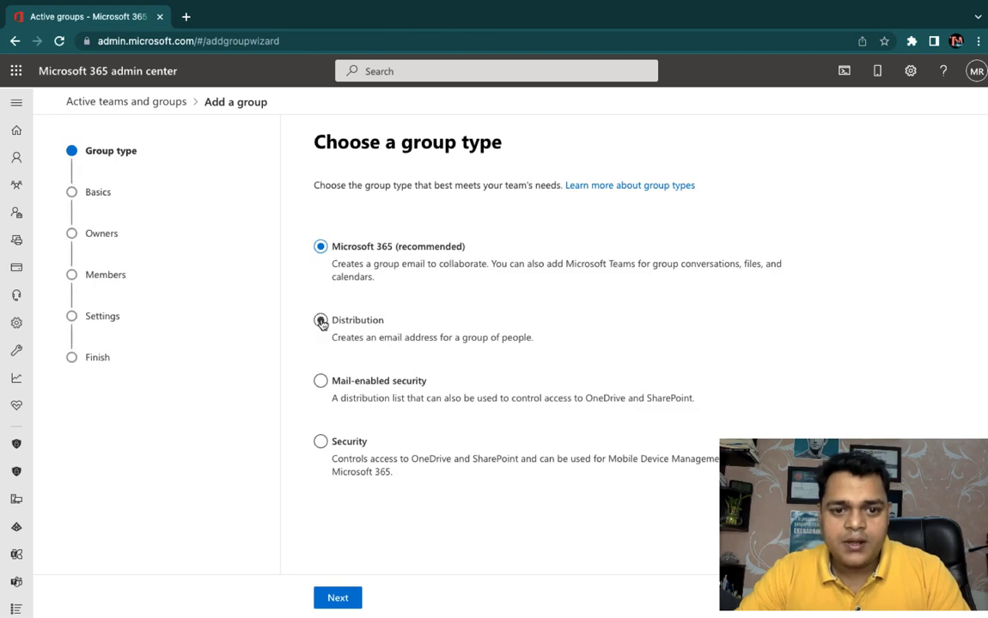
pyautogui.click(339, 598)
# Name the distribution group HR, leave its description empty and continue to its settings
pyautogui.click(395, 266)
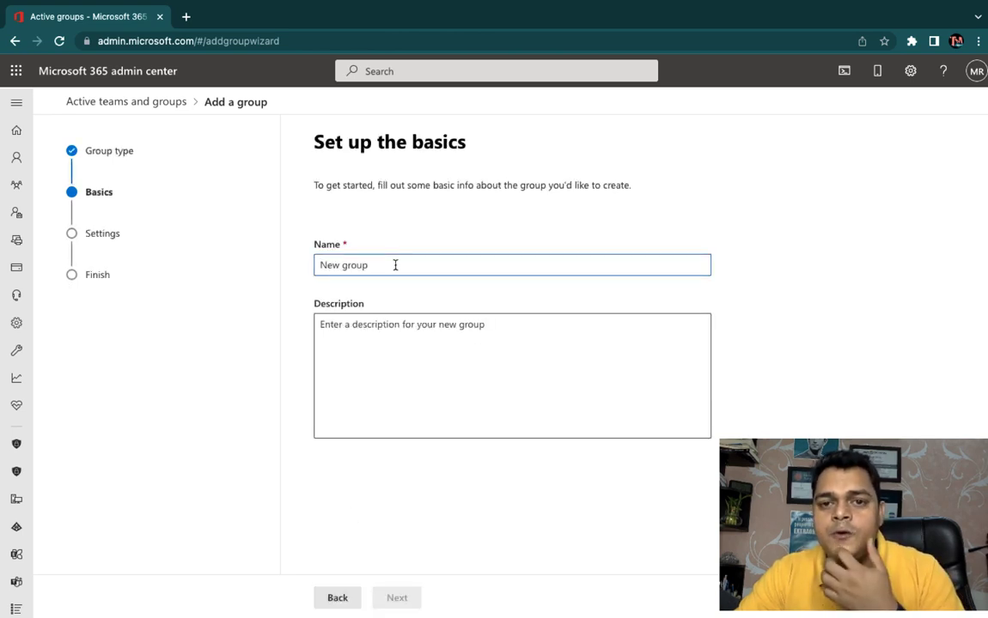
pyautogui.write('HR')
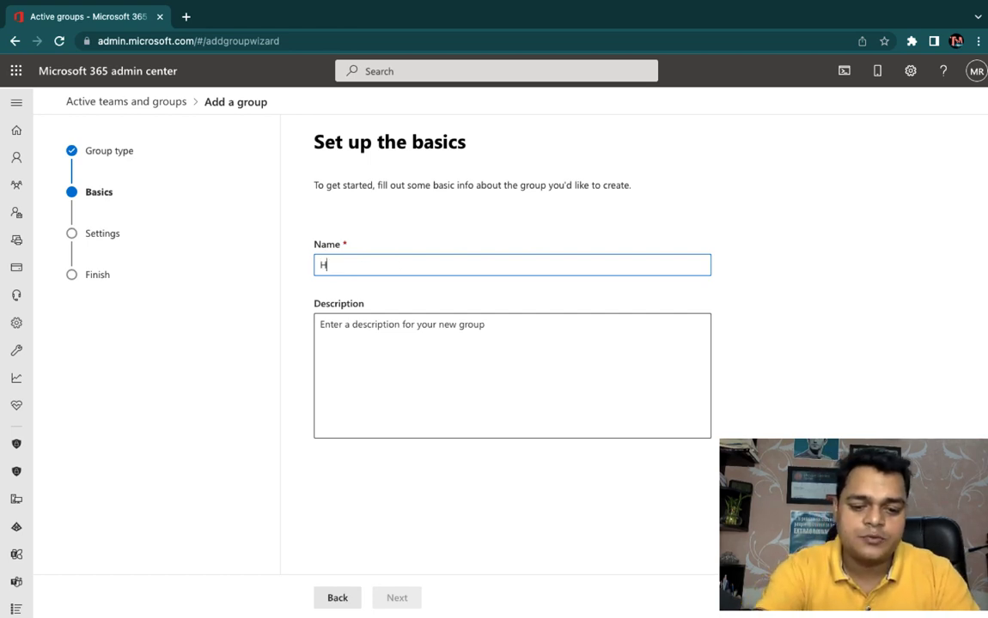
pyautogui.click(390, 349)
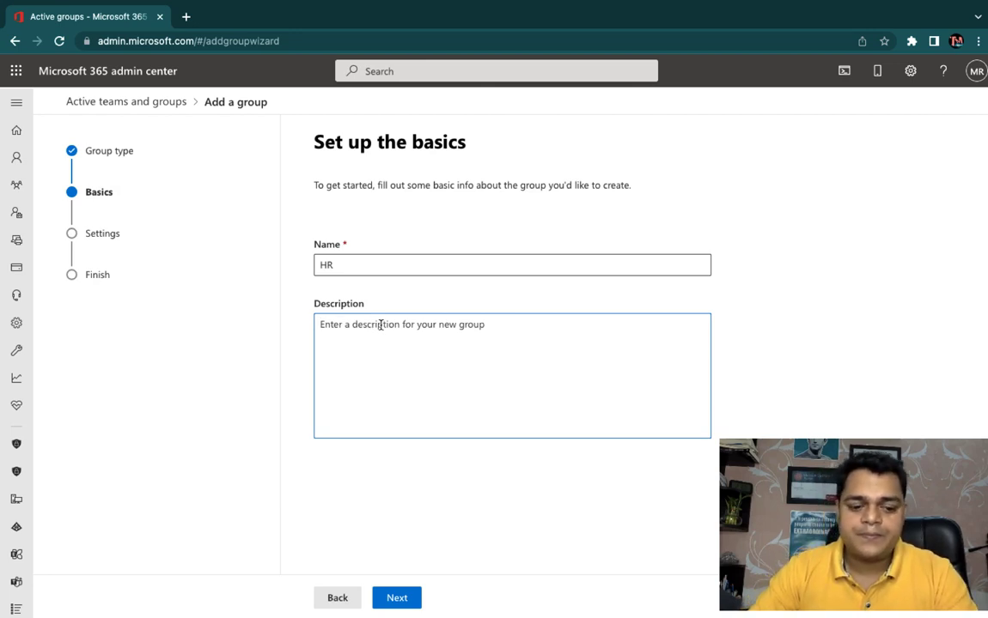
pyautogui.click(398, 598)
# Enter HR as the alias of the group email address, then switch back to the OneNote diagram
pyautogui.click(422, 275)
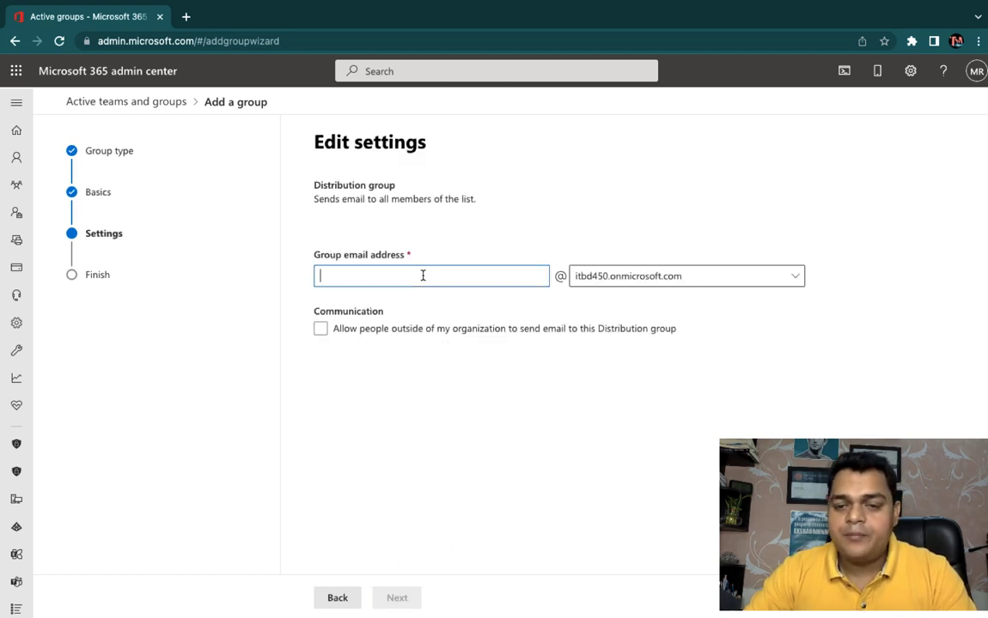
pyautogui.write('HR')
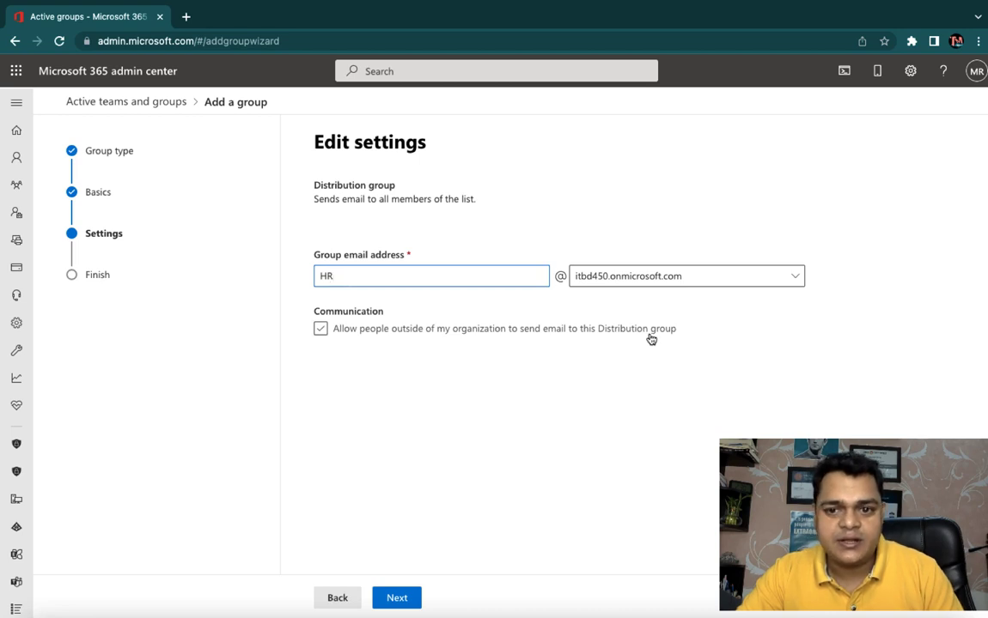
pyautogui.press('super+Tab')
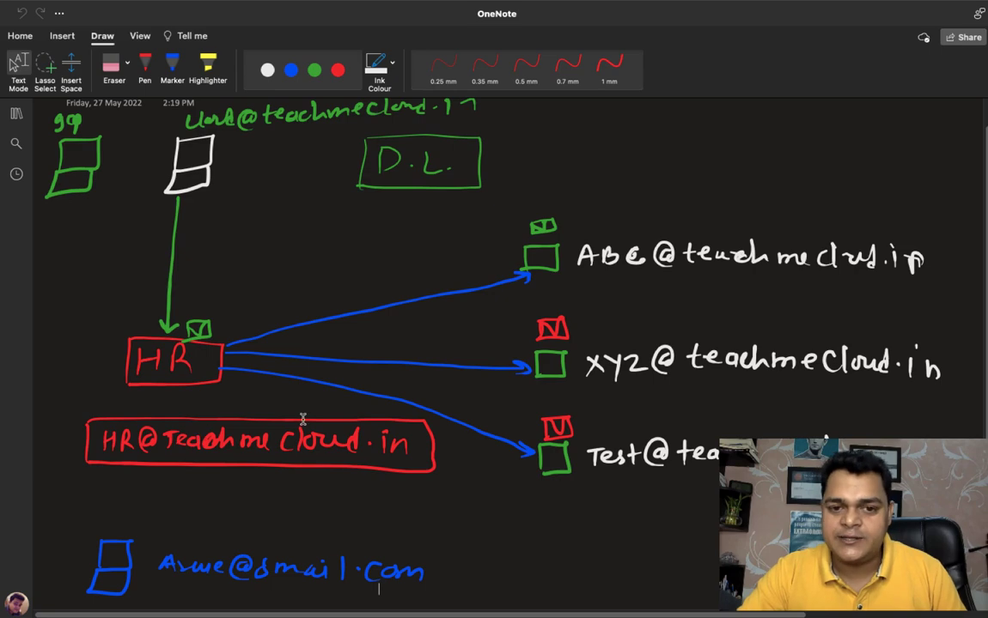
# Return to the Microsoft 365 admin center, allow people outside the organization to email the HR distribution group, and continue to the review
pyautogui.hotkey('ctrl', 'Left')
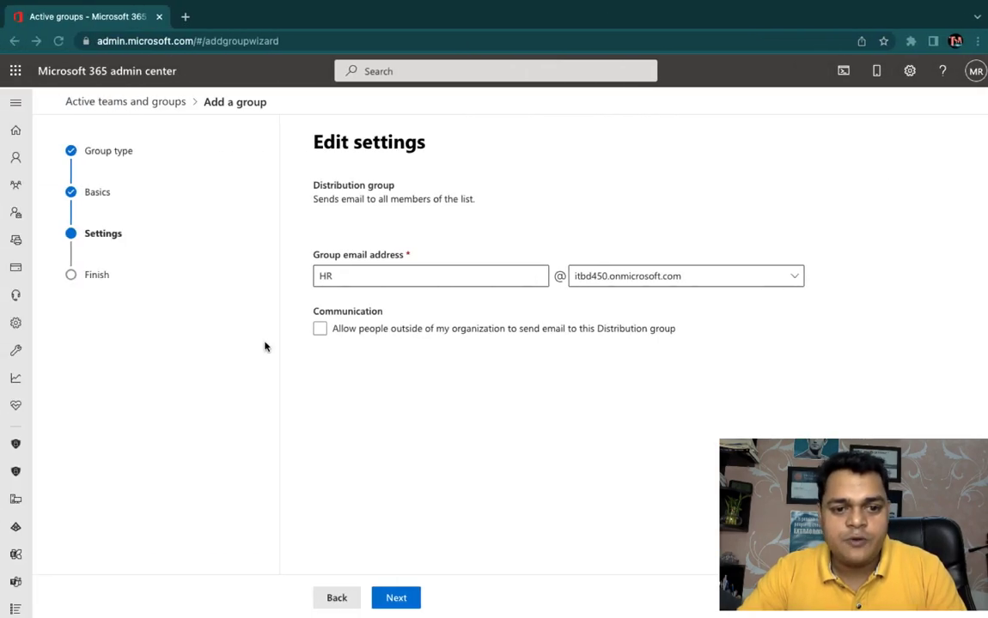
pyautogui.click(322, 329)
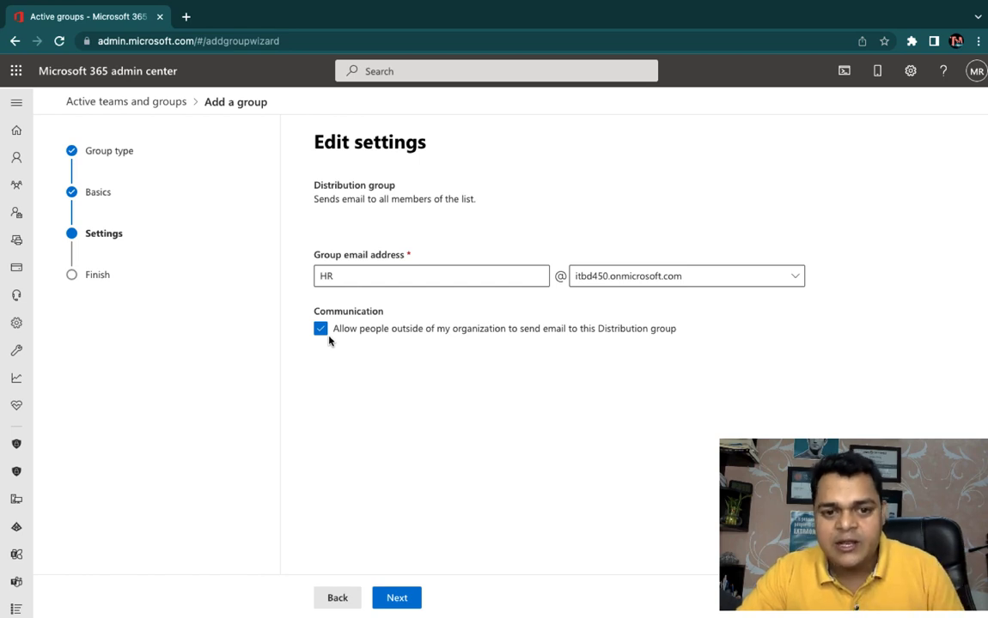
pyautogui.click(322, 328)
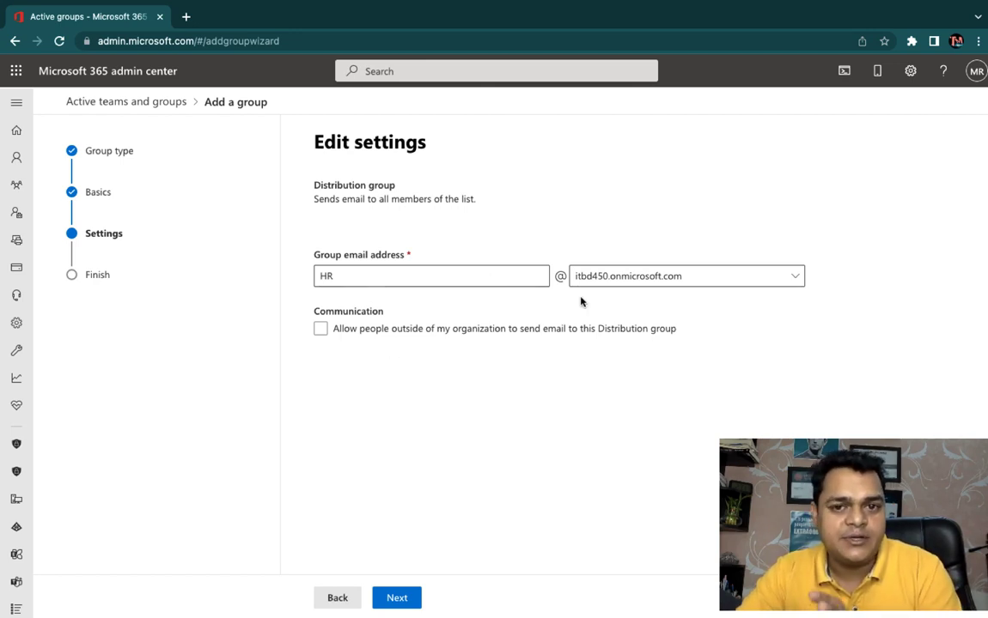
pyautogui.click(368, 328)
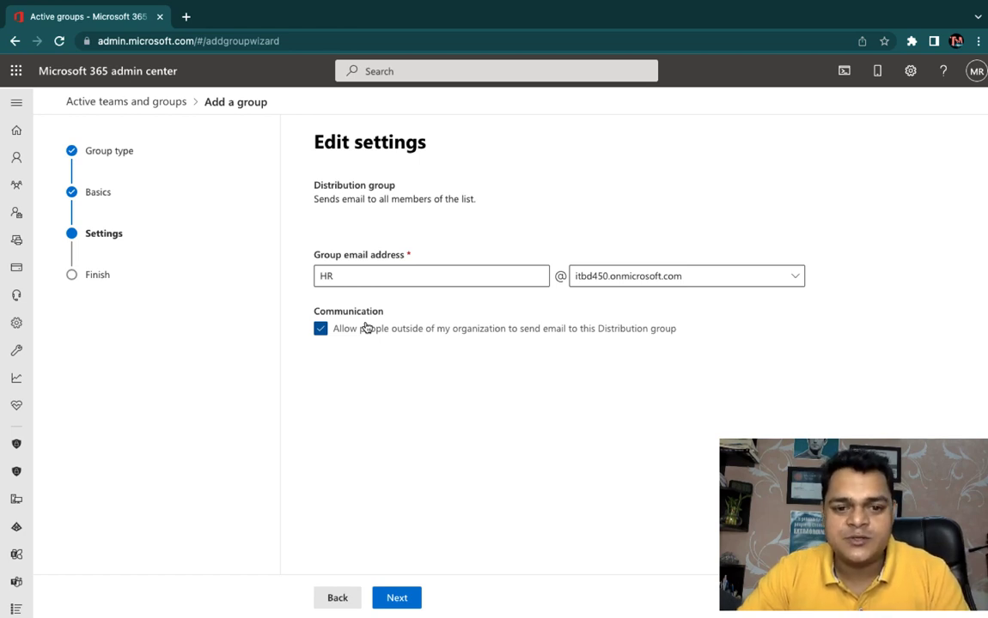
pyautogui.click(324, 338)
pyautogui.click(324, 337)
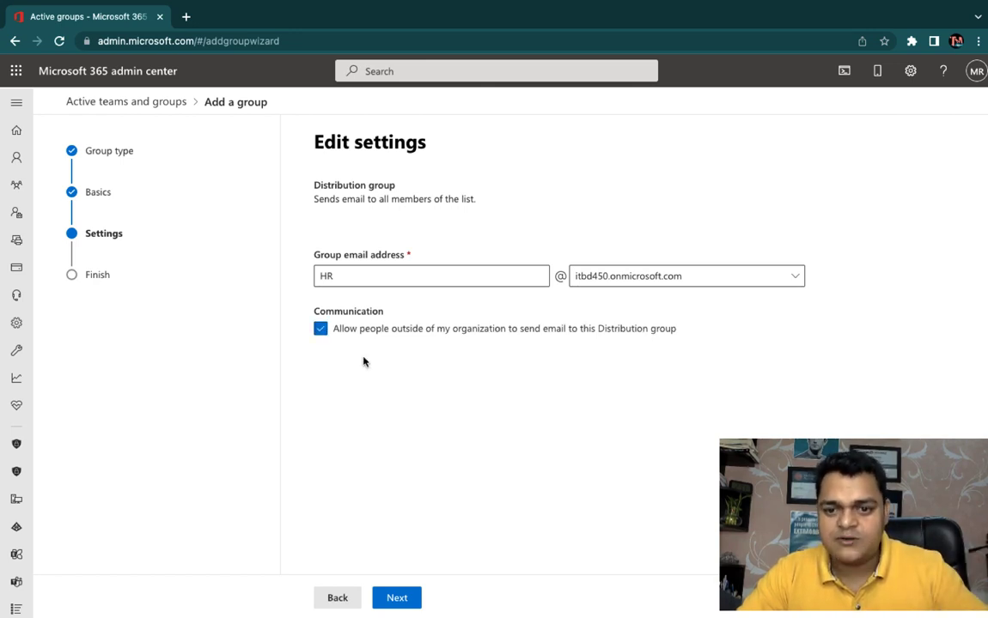
pyautogui.click(397, 598)
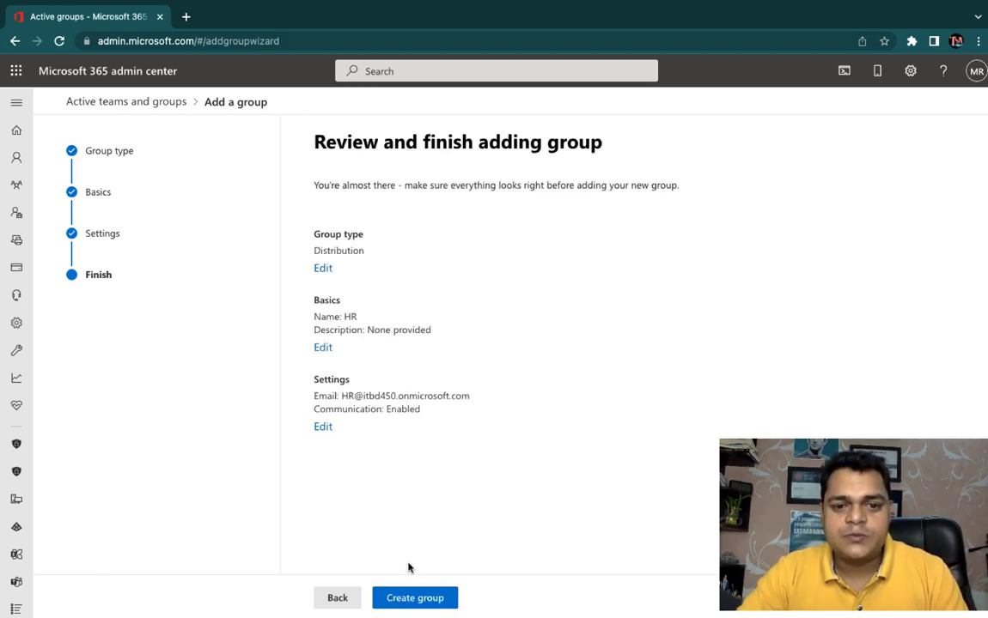
# Create the HR distribution group, close the wizard and refresh the distribution list
pyautogui.click(417, 600)
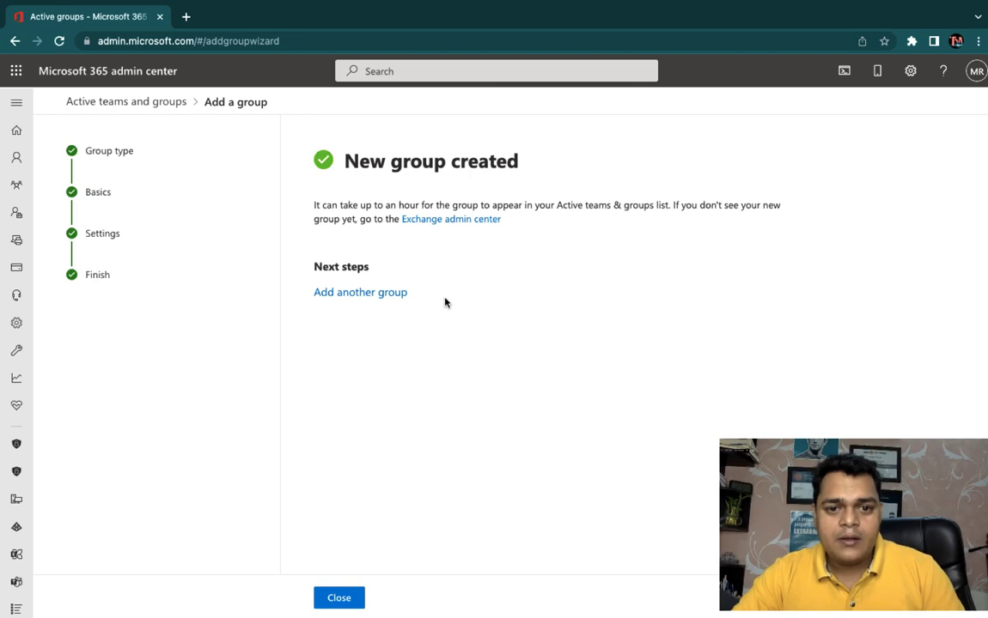
pyautogui.click(339, 598)
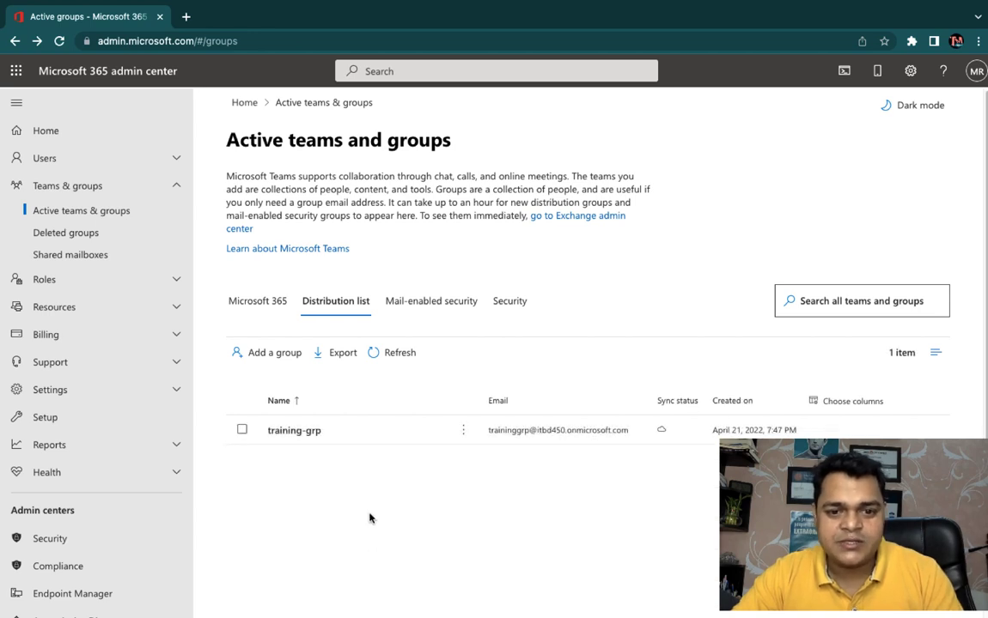
pyautogui.click(400, 353)
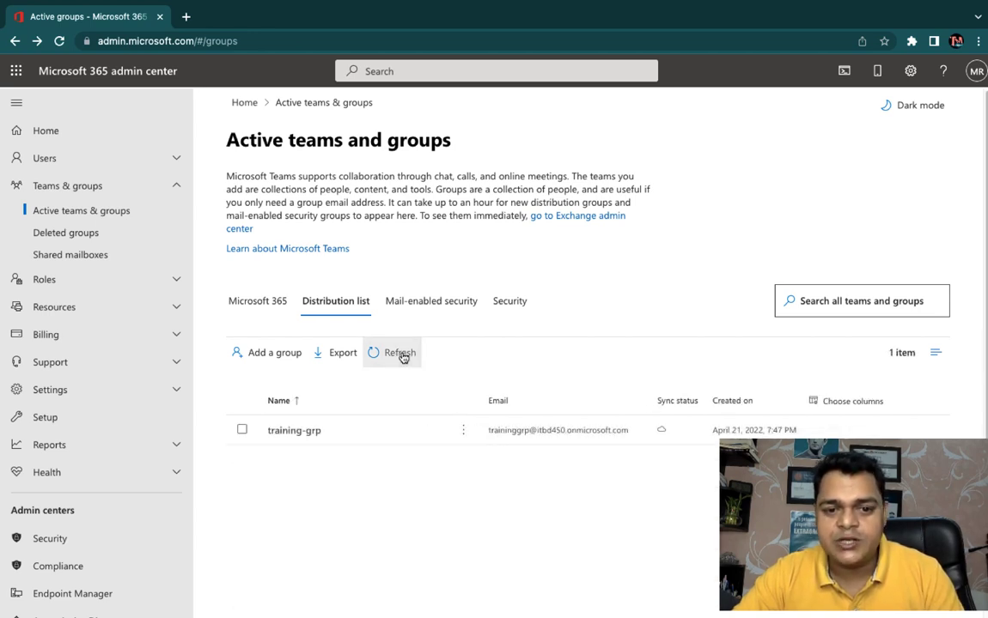
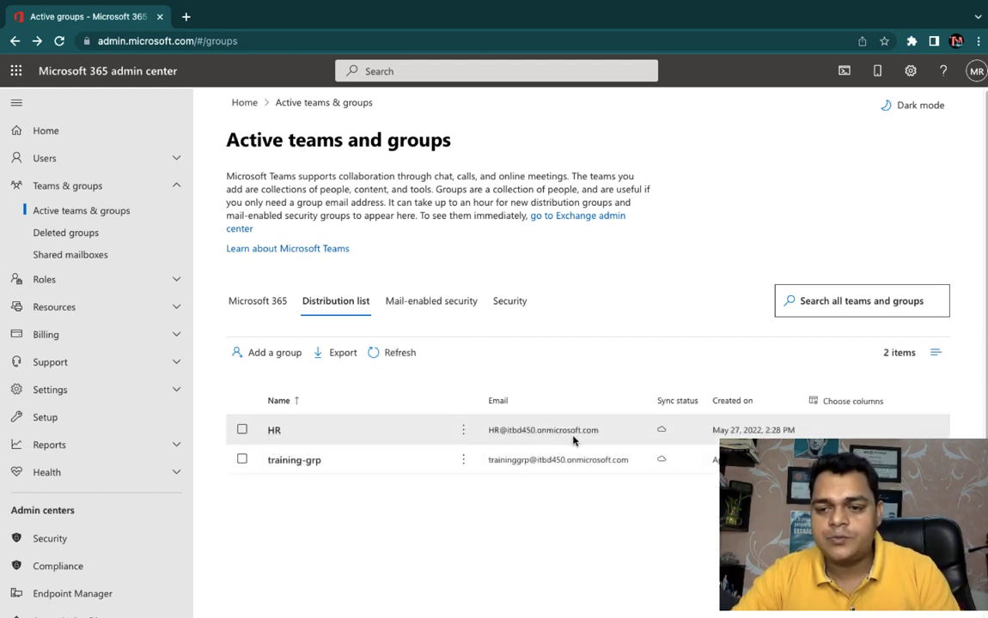
# Add aws, class and gcp as members of the HR distribution group, then close its details
pyautogui.click(275, 432)
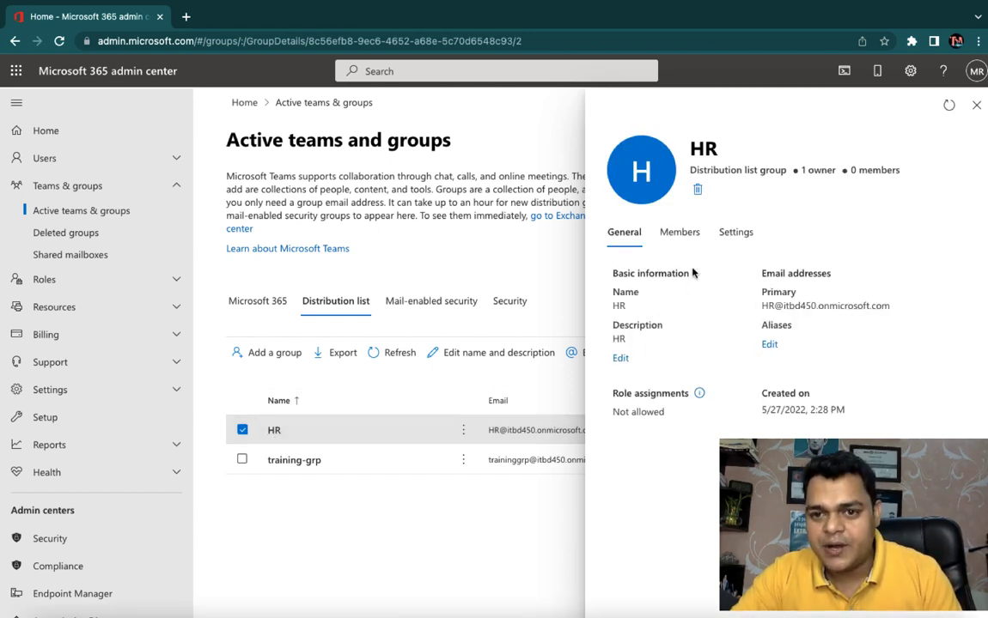
pyautogui.click(681, 239)
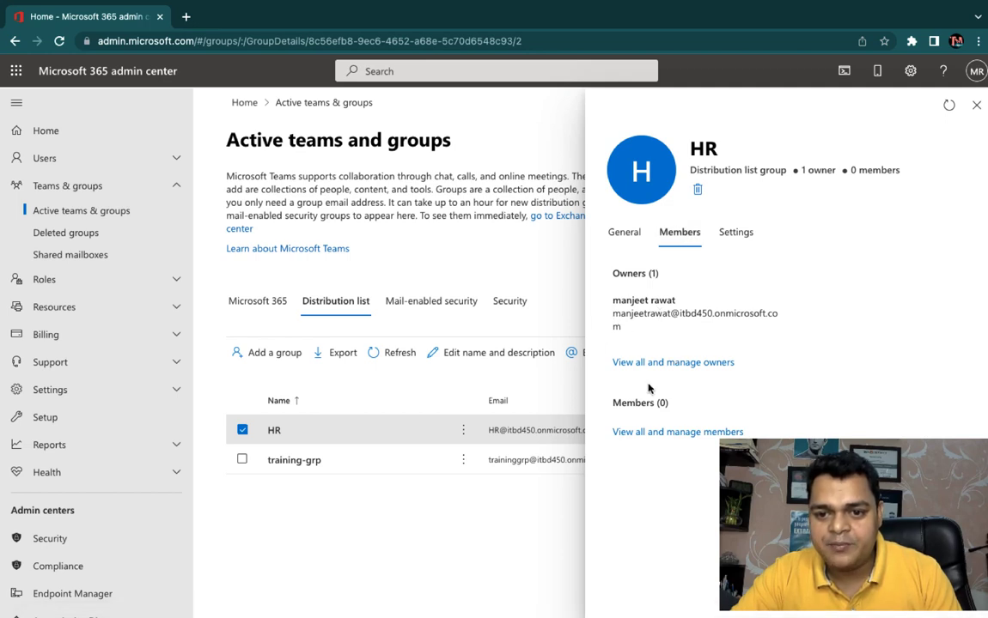
pyautogui.click(680, 434)
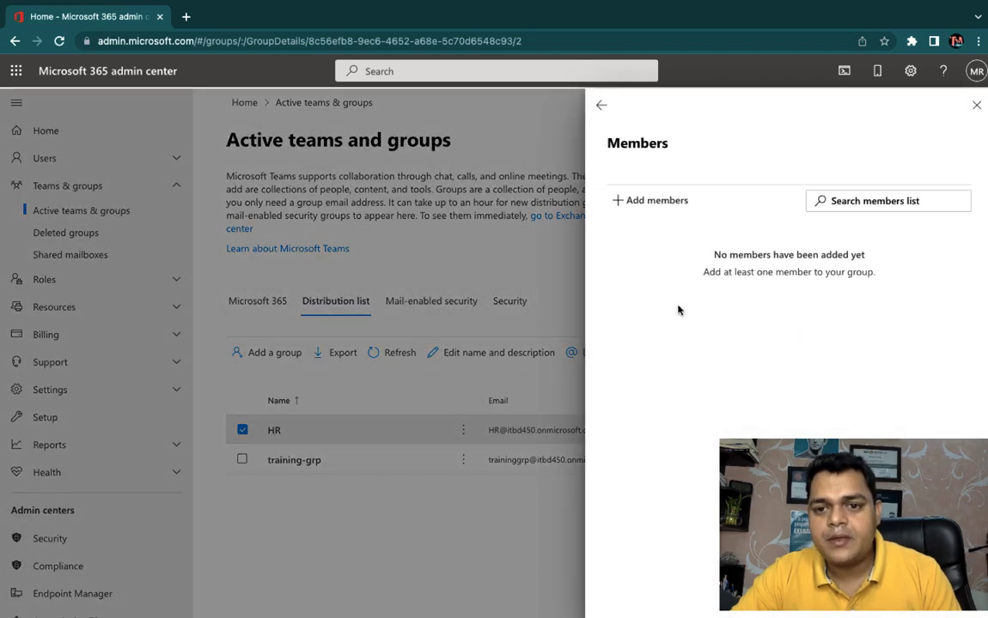
pyautogui.click(665, 210)
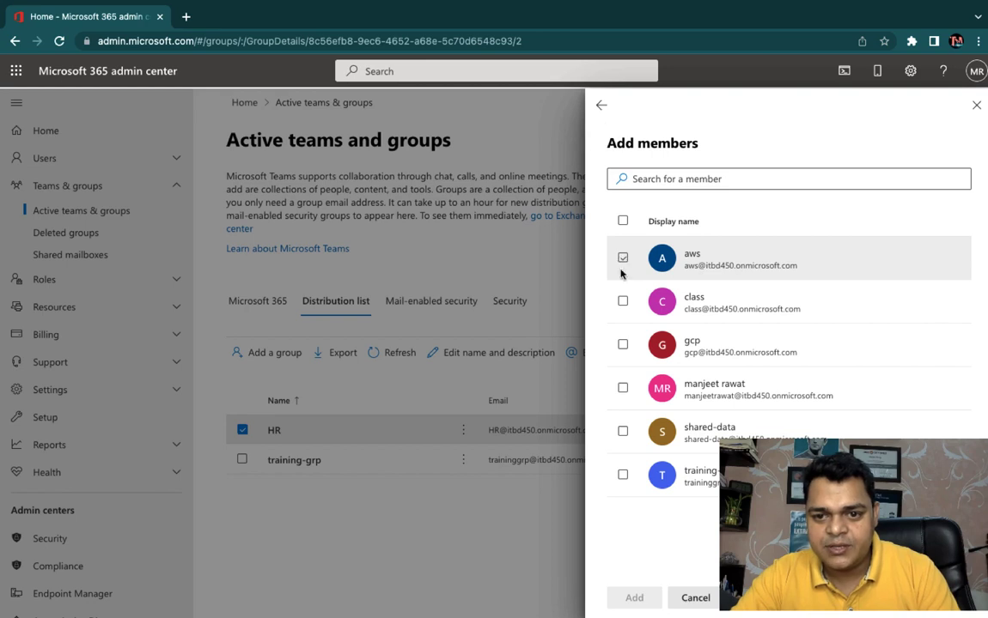
pyautogui.click(623, 257)
pyautogui.click(623, 303)
pyautogui.click(623, 303)
pyautogui.click(623, 303)
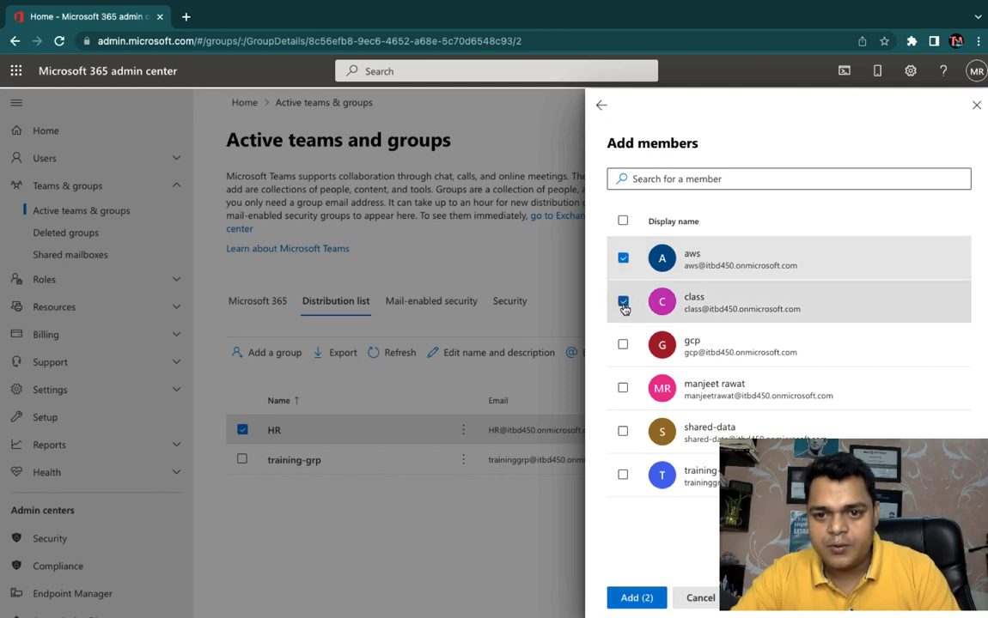
pyautogui.click(624, 346)
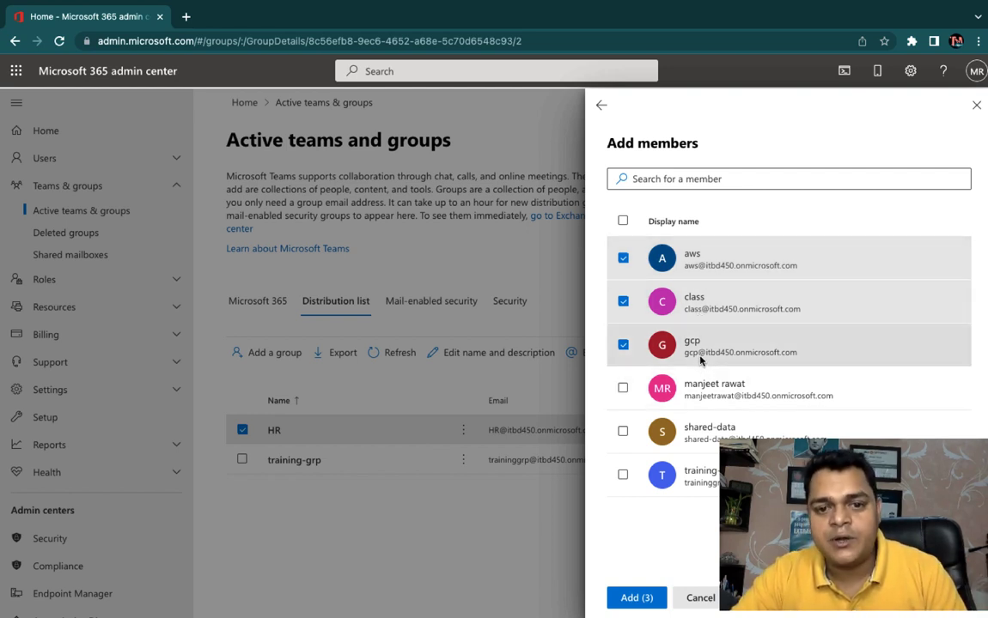
pyautogui.click(637, 597)
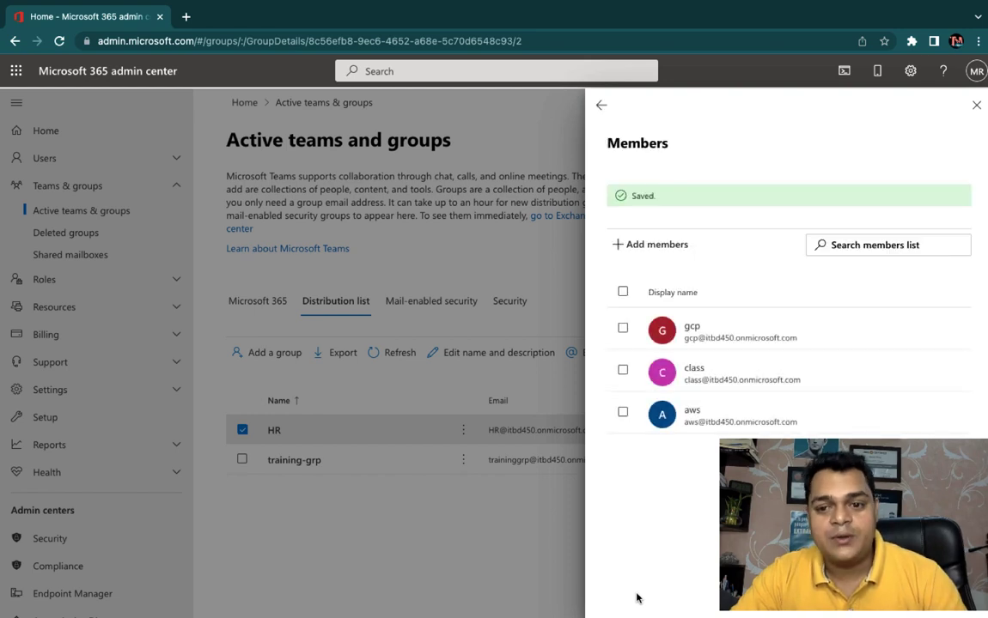
pyautogui.click(976, 105)
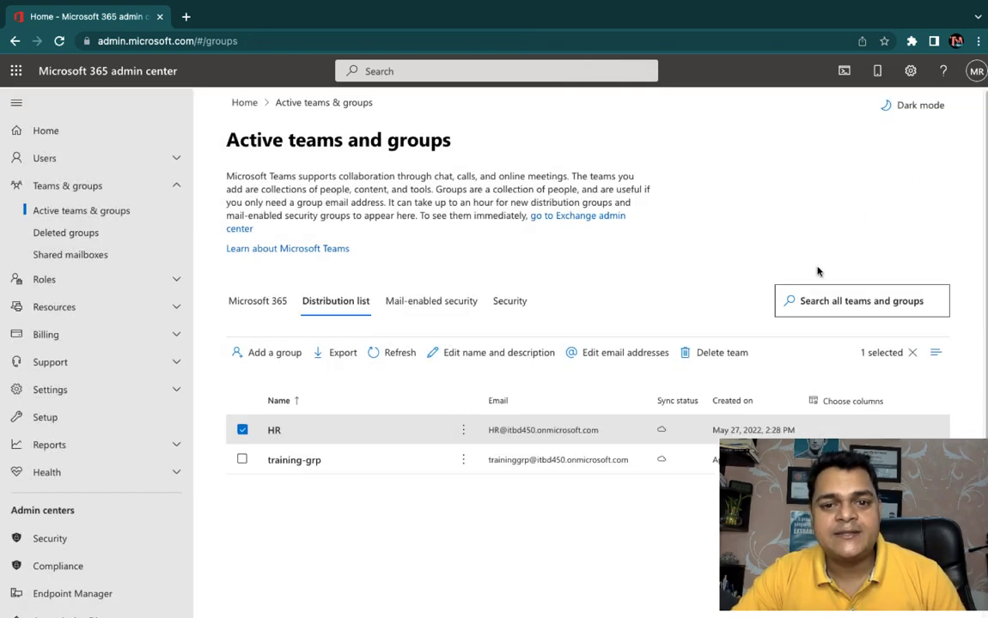
# Reopen the HR group's members and copy the email address of the gcp member
pyautogui.click(273, 431)
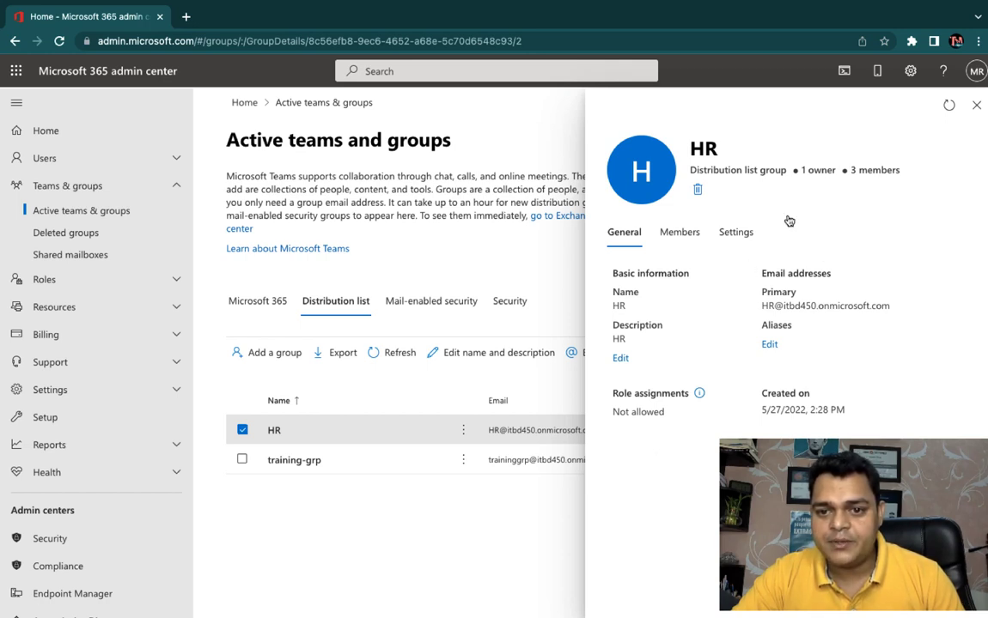
pyautogui.click(675, 233)
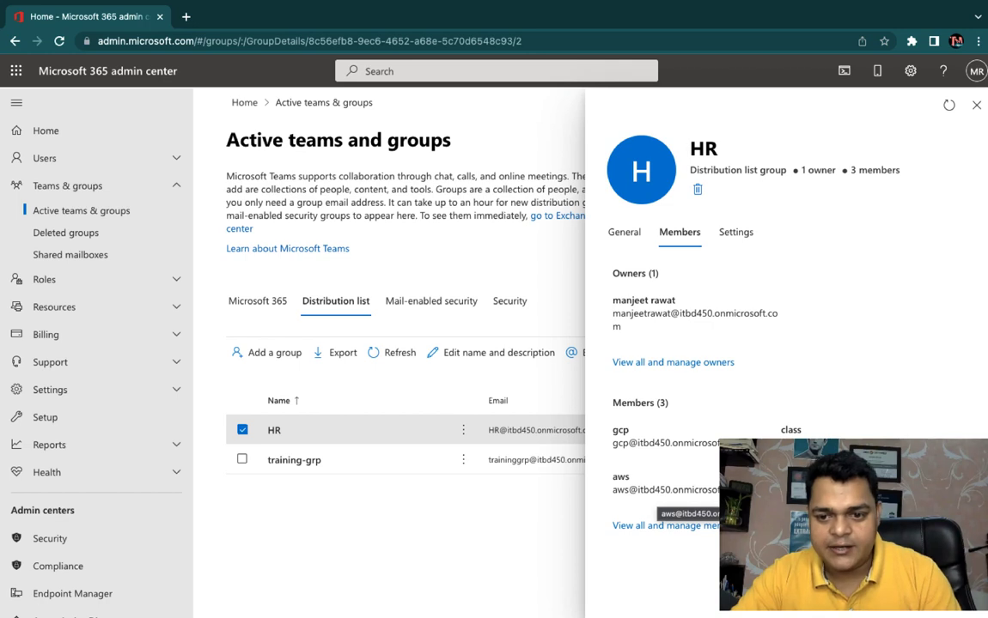
pyautogui.moveTo(741, 443); pyautogui.dragTo(614, 445)
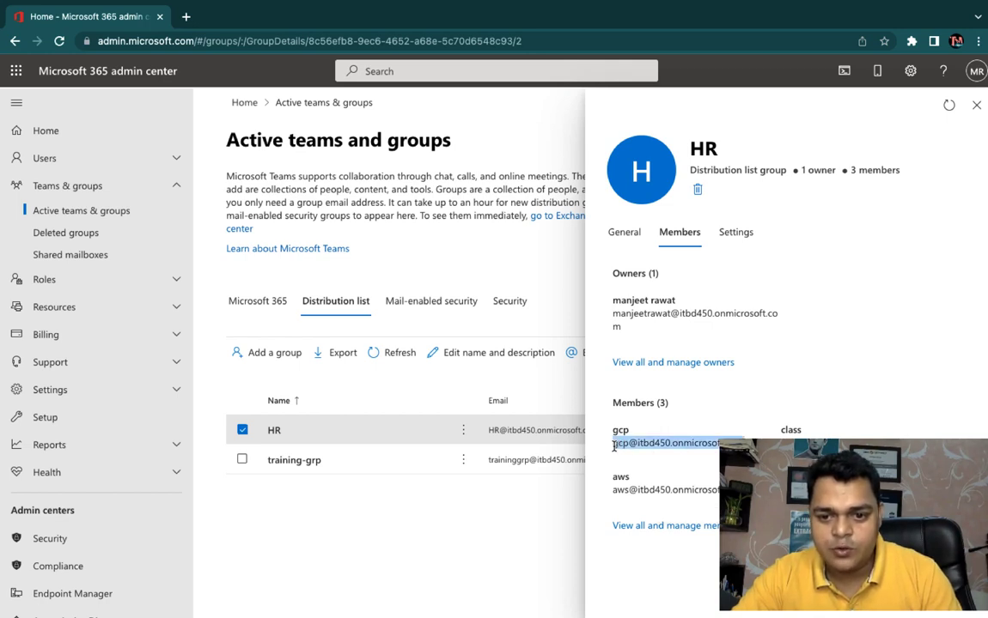
pyautogui.rightClick(636, 446)
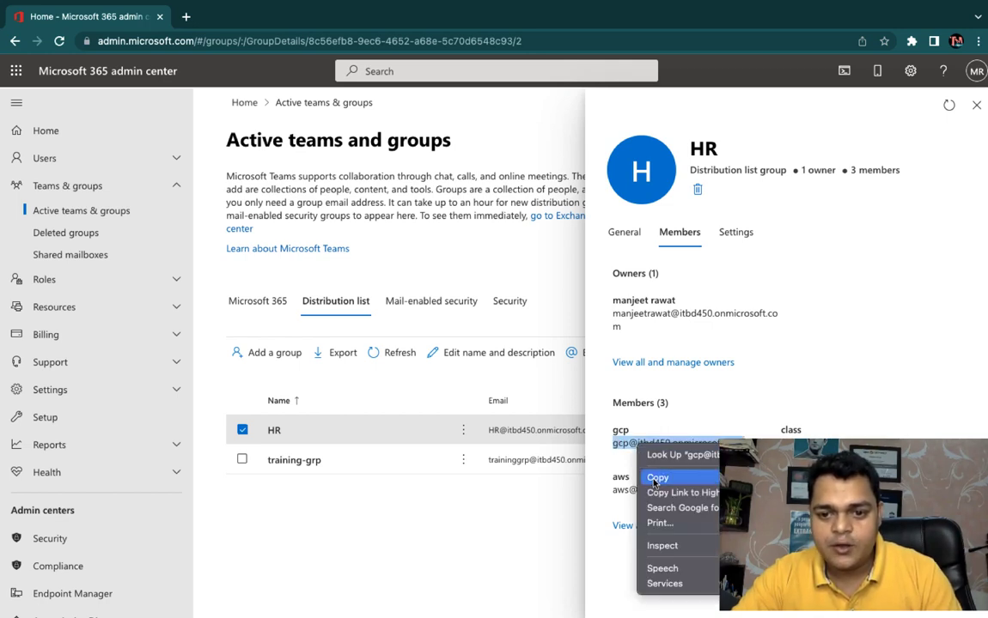
pyautogui.click(657, 475)
# Open a new Incognito window and go to office.com
pyautogui.click(186, 17)
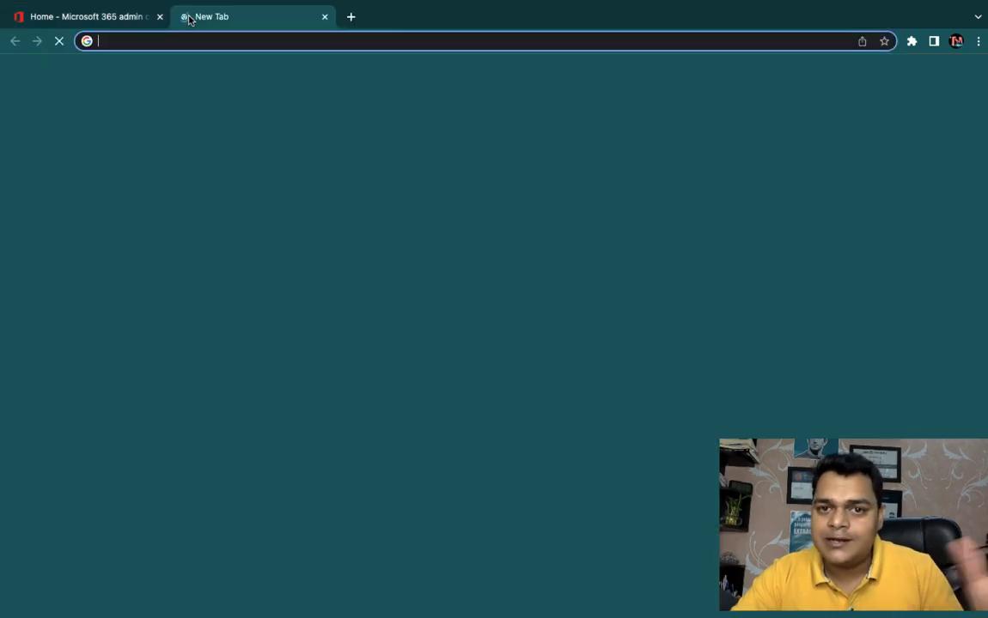
pyautogui.click(977, 40)
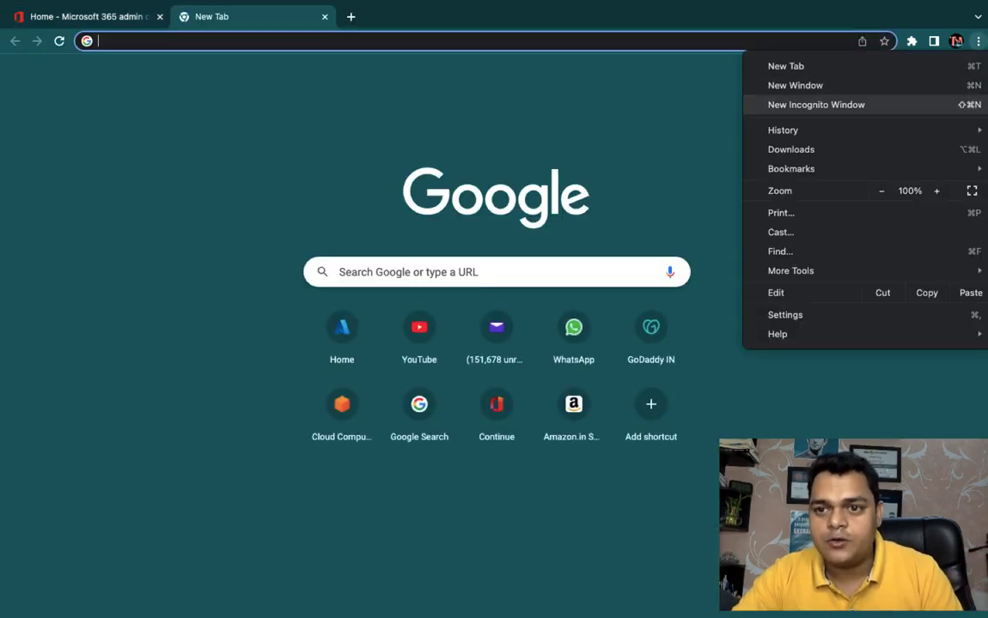
pyautogui.click(816, 104)
pyautogui.write('po')
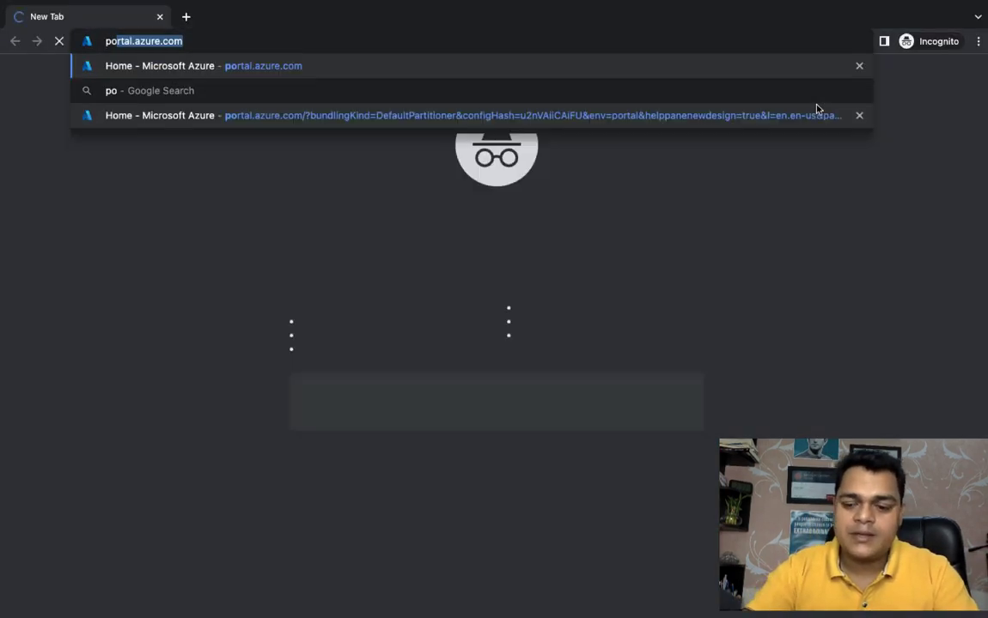
pyautogui.press('BackSpace')
pyautogui.press('BackSpace')
pyautogui.press('BackSpace')
pyautogui.write('office')
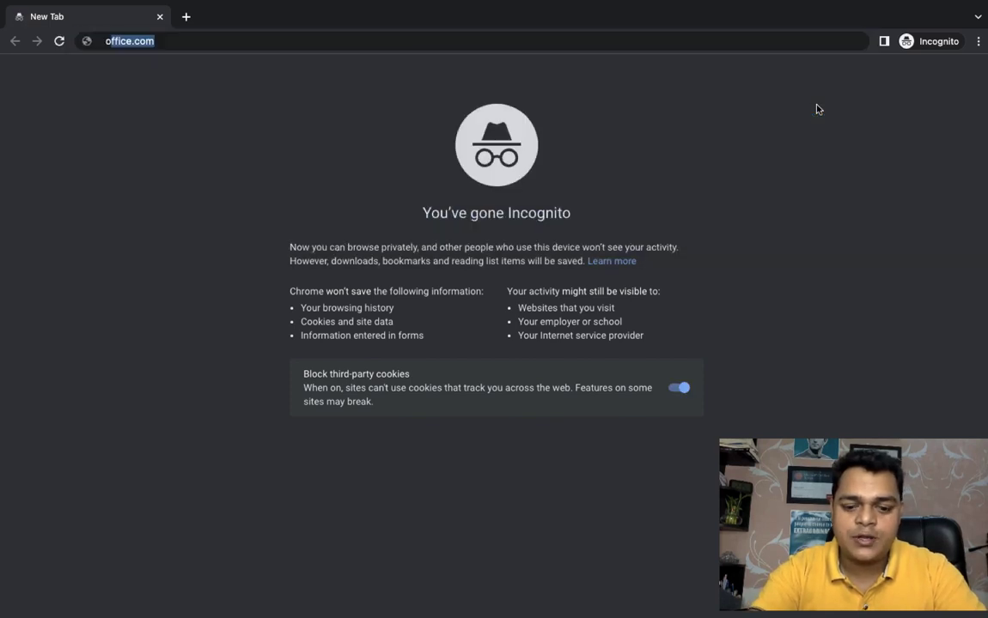
pyautogui.press('Return')
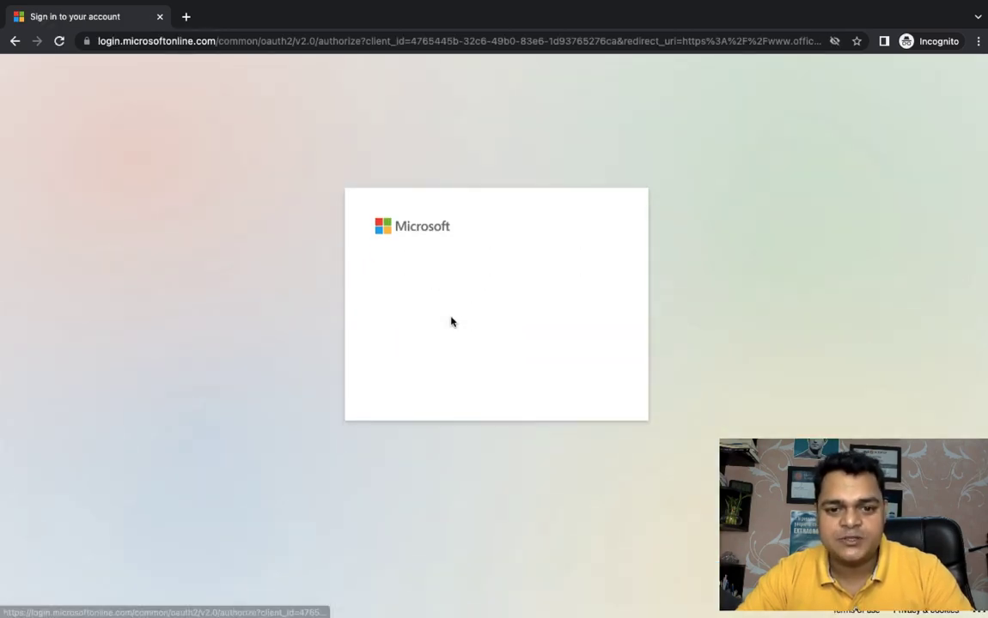
# Sign in to Microsoft with the copied gcp address and the account password, then continue to the account security setup
pyautogui.hotkey('ctrl', 'v')
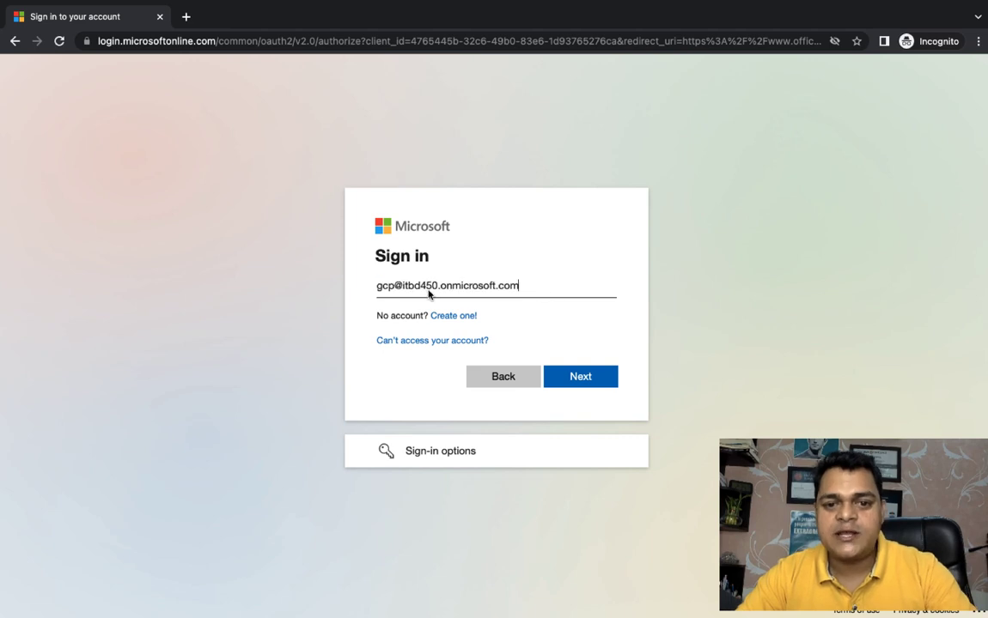
pyautogui.click(578, 377)
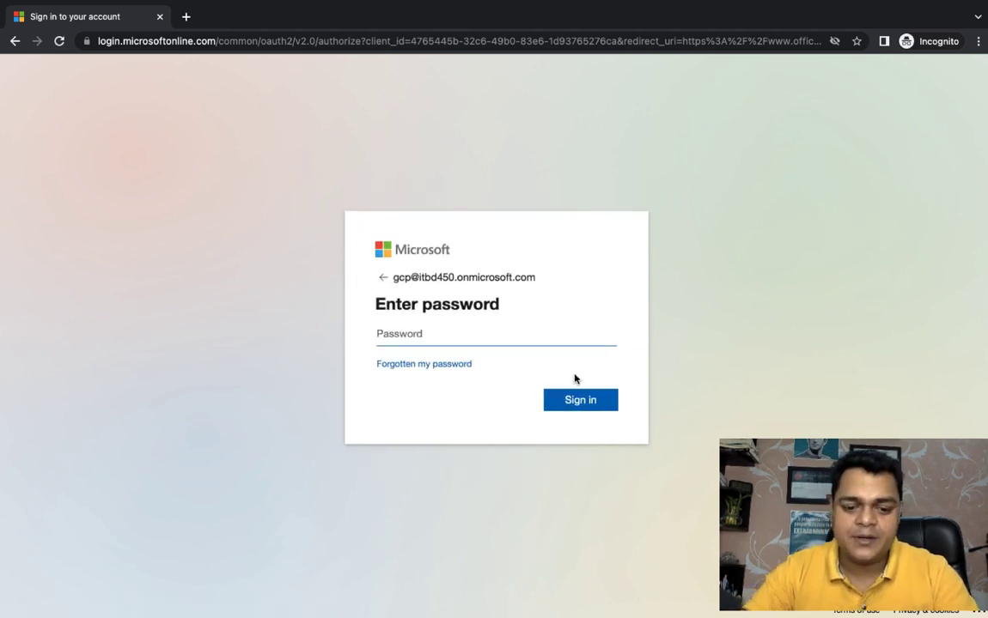
pyautogui.write('••••••••••')
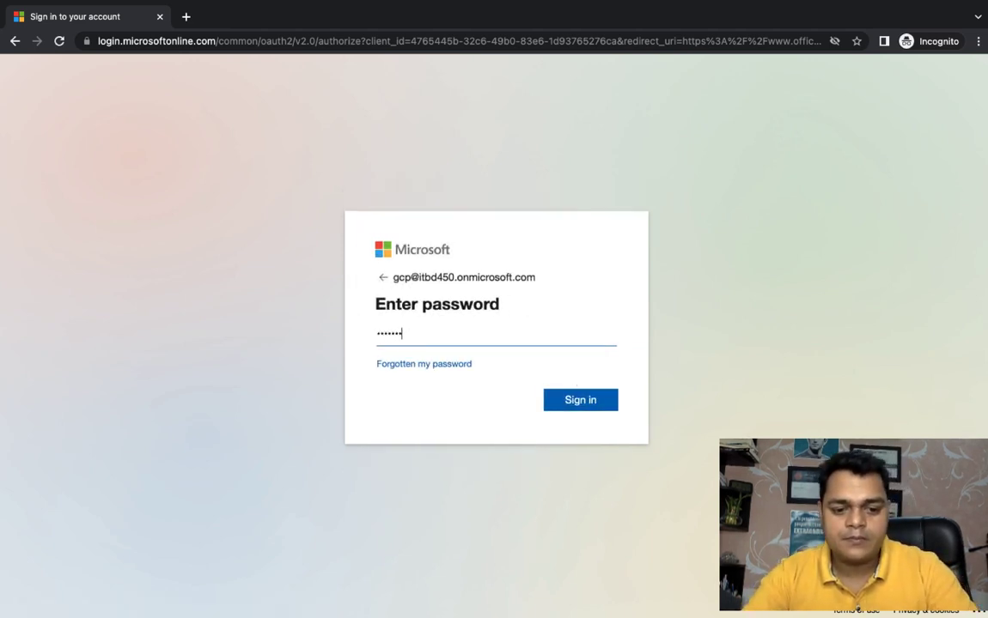
pyautogui.press('Return')
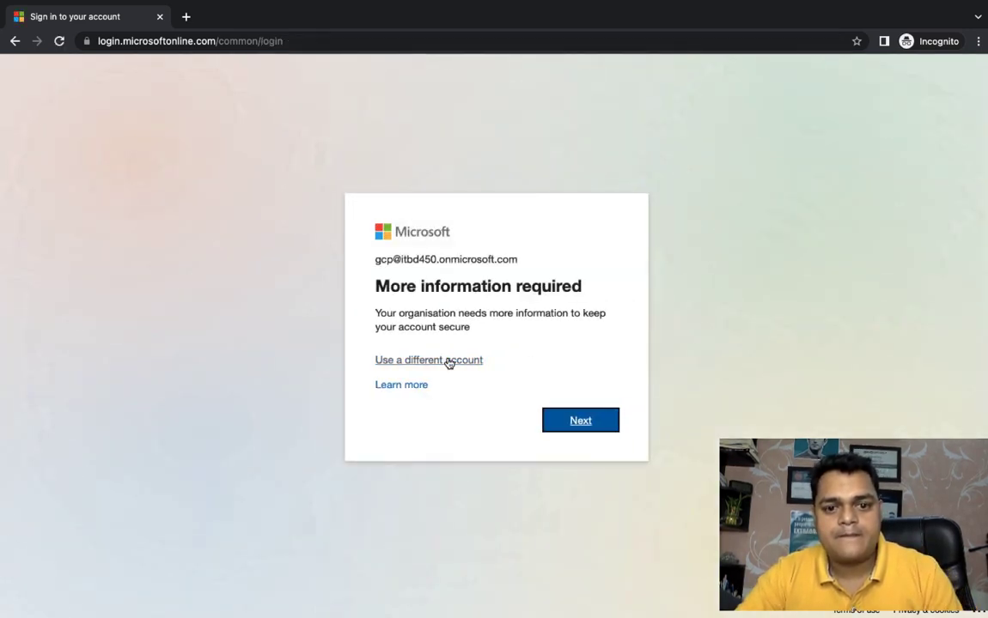
pyautogui.click(560, 420)
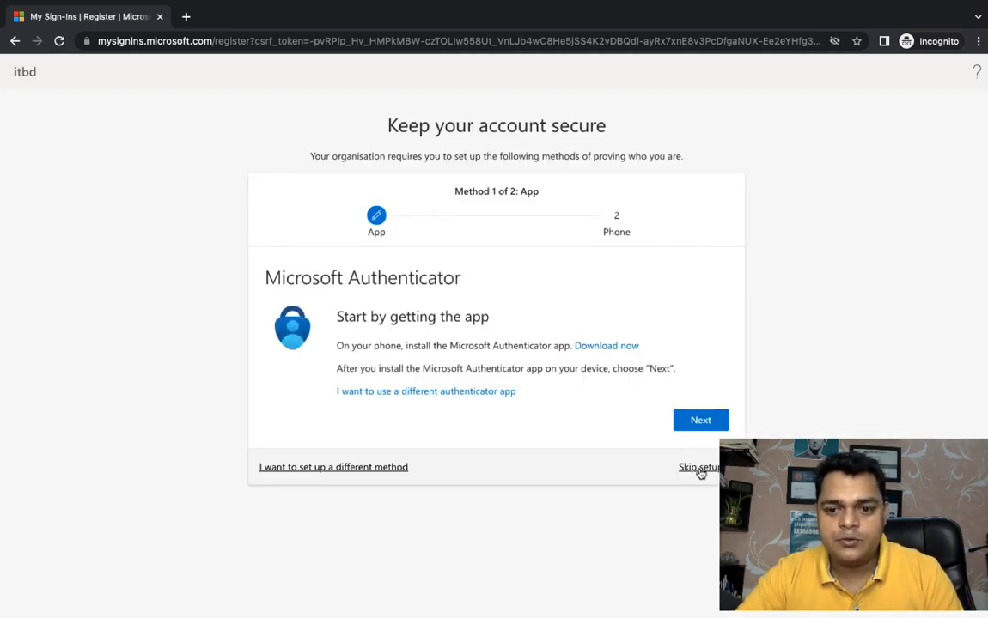
# Return to the HR group's members in the Microsoft 365 admin center and copy the aws member's email address
pyautogui.hotkey('alt', 'Tab')
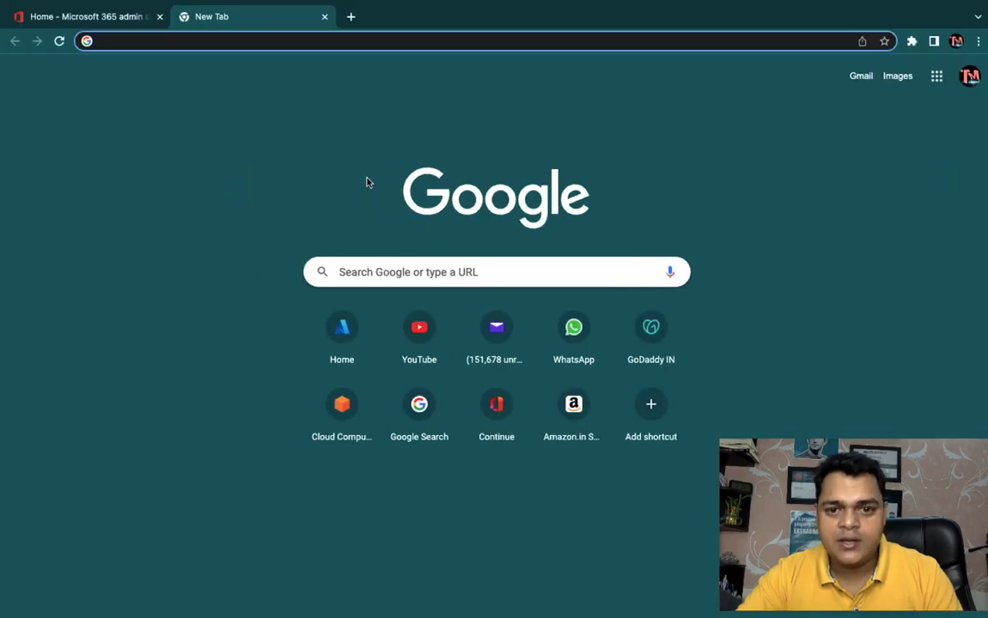
pyautogui.hotkey('ctrl', '1')
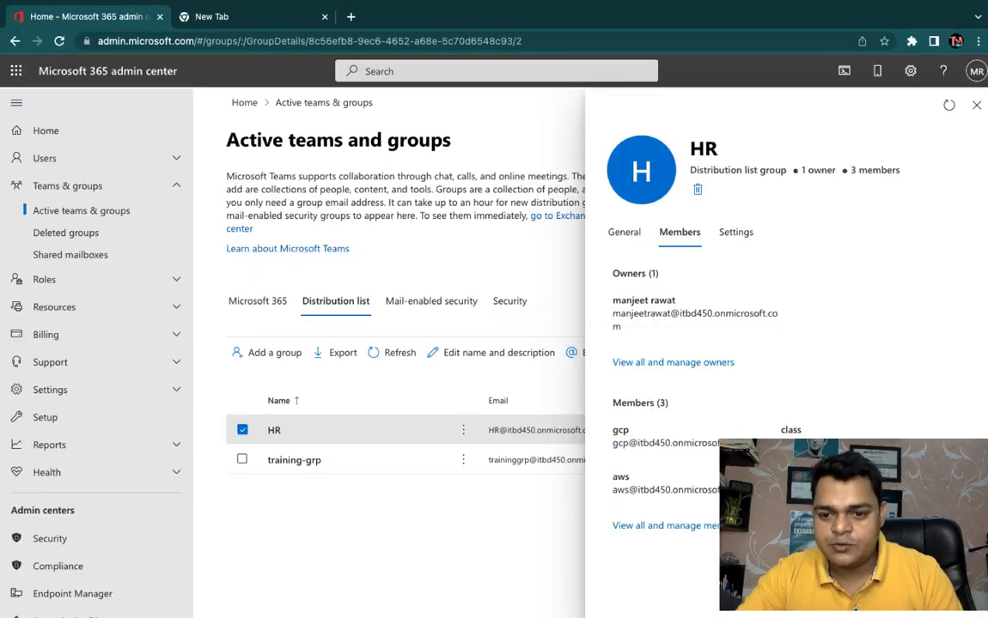
pyautogui.moveTo(751, 490); pyautogui.dragTo(606, 489)
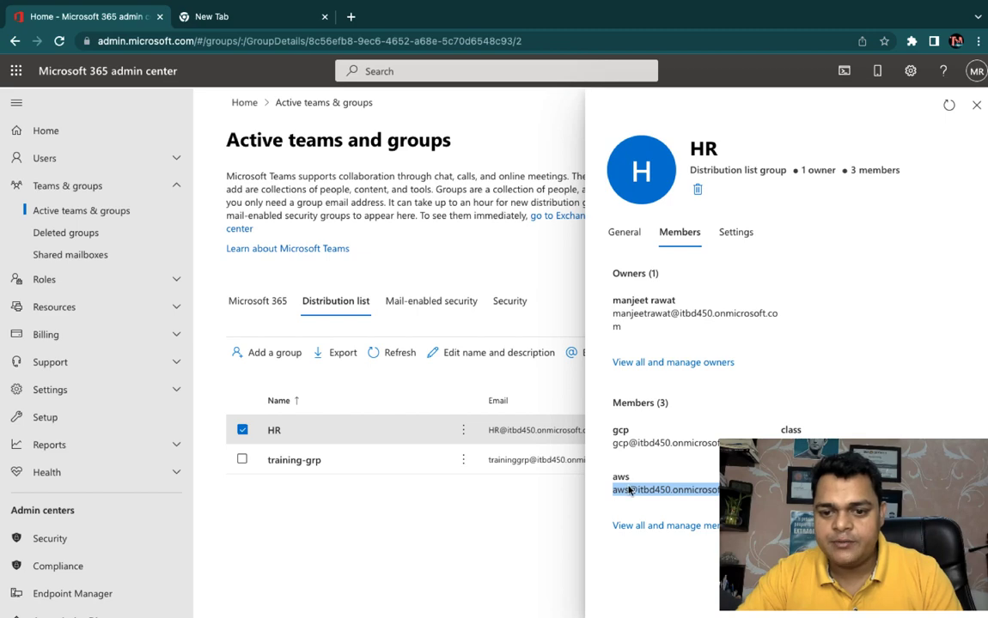
pyautogui.rightClick(630, 490)
pyautogui.click(650, 498)
# Open Safari and go to office.com
pyautogui.hotkey('ctrl', 'Left')
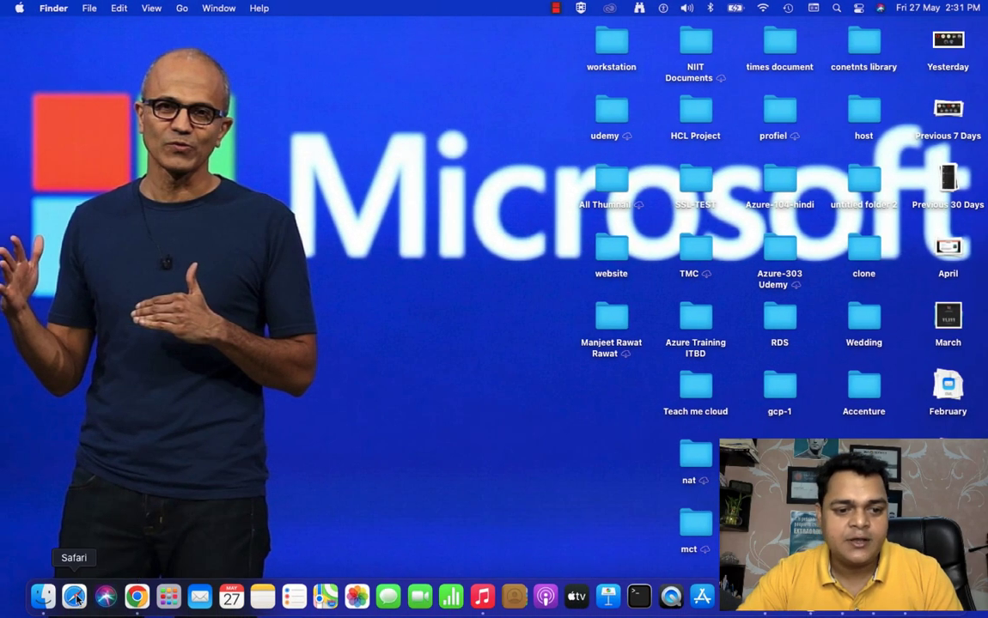
pyautogui.click(75, 598)
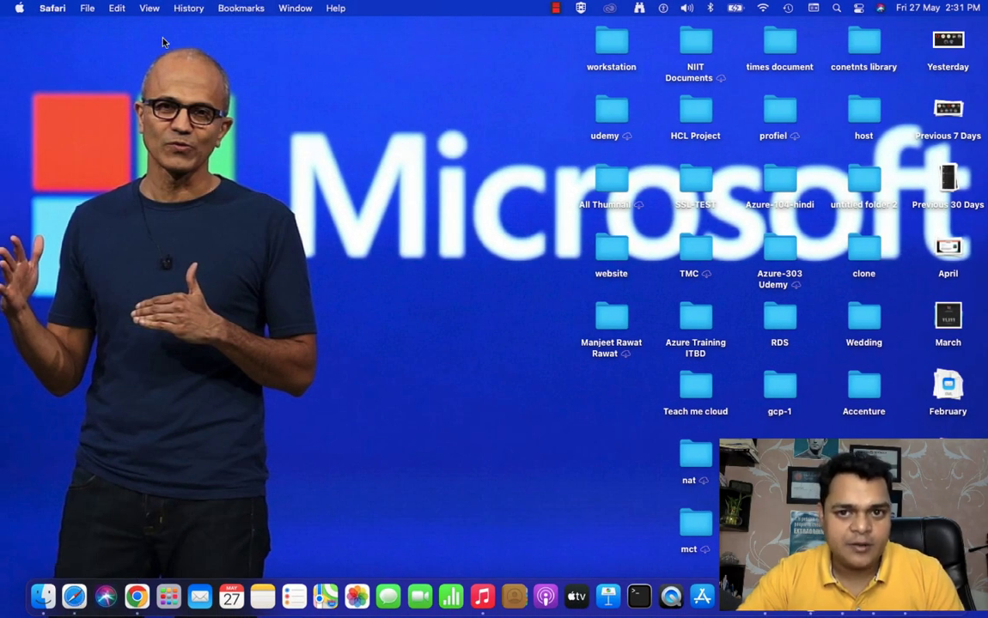
pyautogui.hotkey('ctrl', 'Right')
pyautogui.hotkey('ctrl', 'Left')
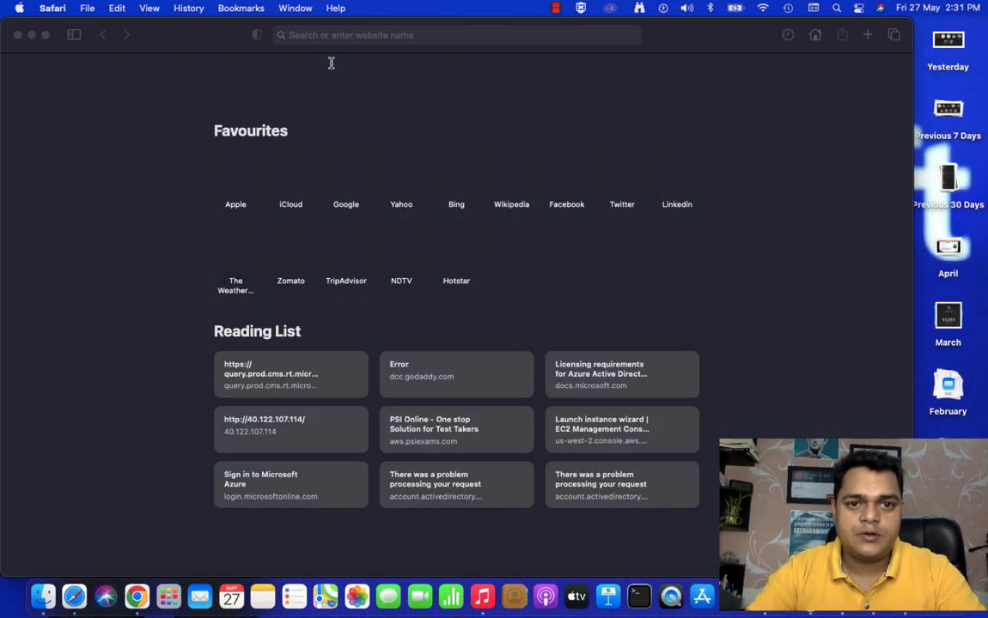
pyautogui.click(331, 63)
pyautogui.write('office.com')
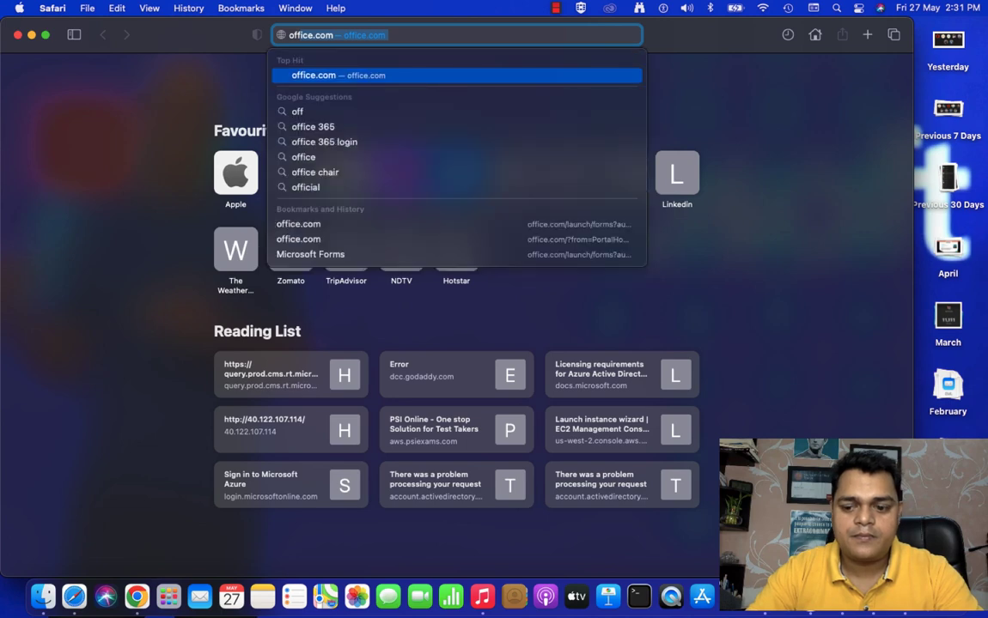
pyautogui.press('Return')
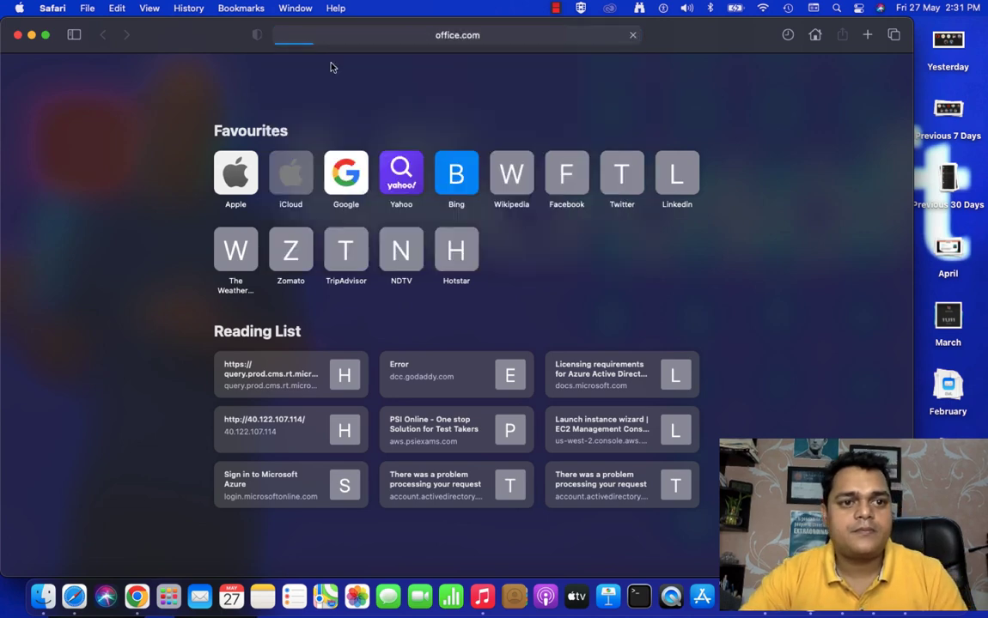
# Switch to the Incognito window and choose to stay signed in to the gcp account
pyautogui.hotkey('ctrl', 'Right')
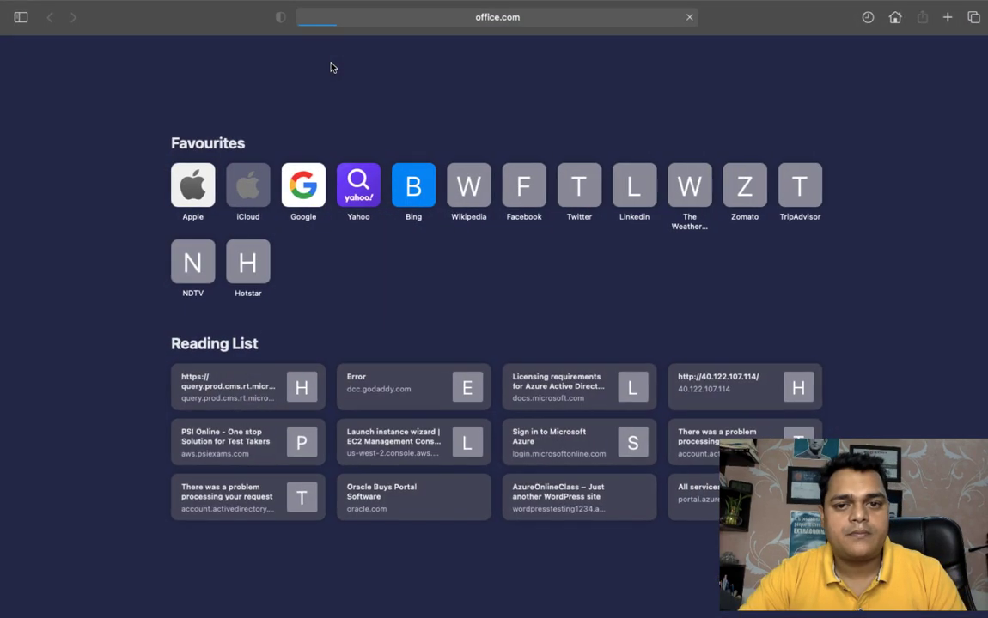
pyautogui.hotkey('ctrl', 'Right')
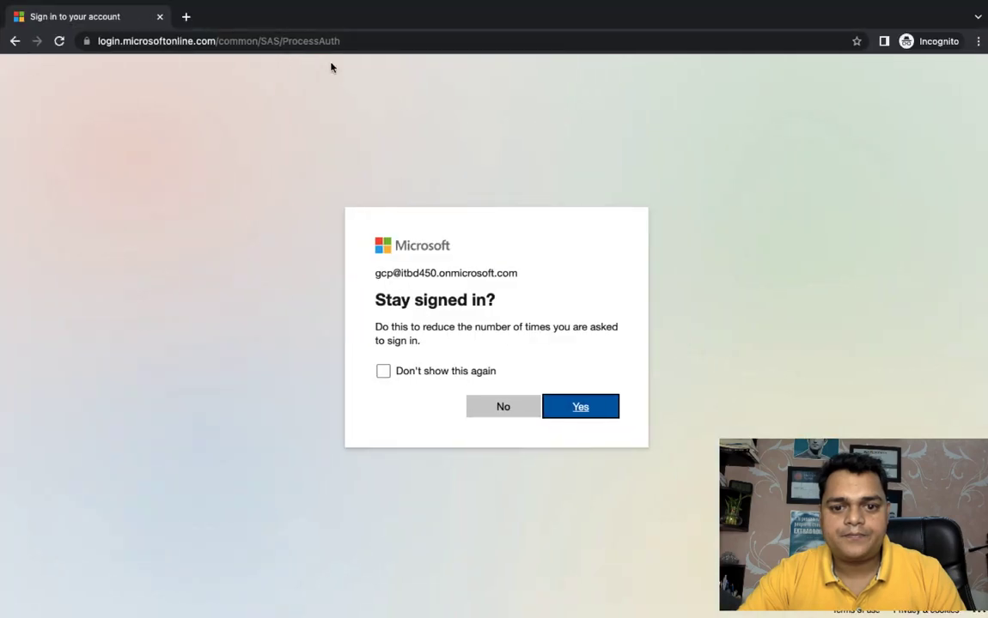
pyautogui.press('Return')
# Return to Safari and sign in to Microsoft with another account, using the copied aws address and the account password
pyautogui.hotkey('ctrl', 'Left')
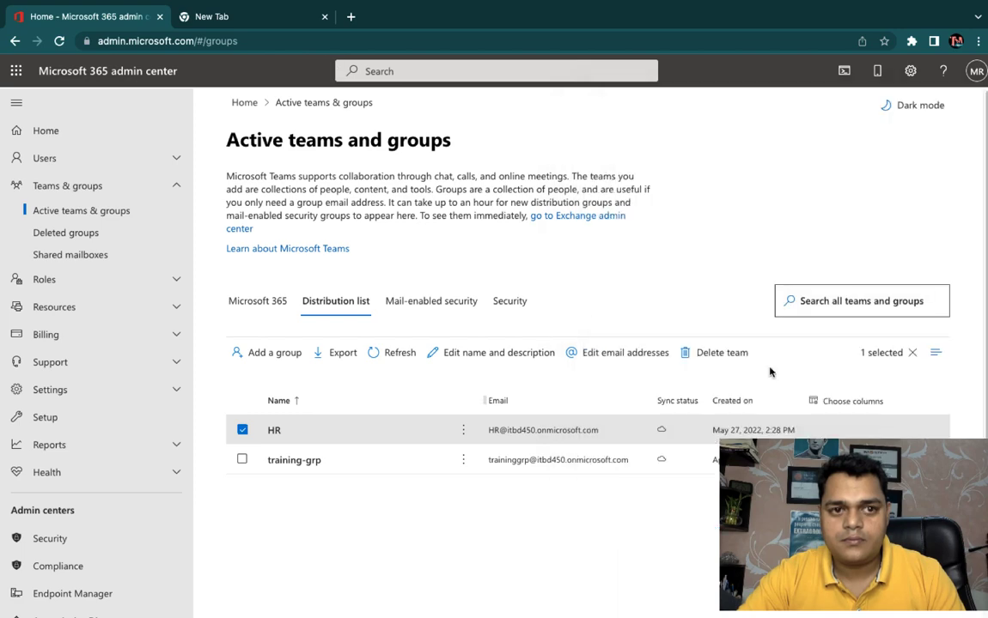
pyautogui.hotkey('ctrl', 'Right')
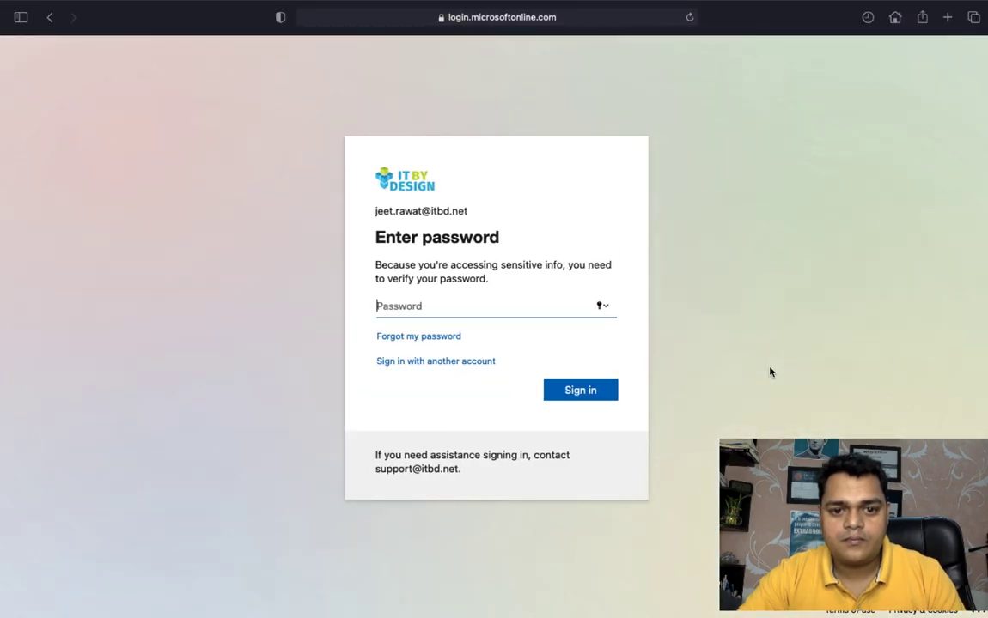
pyautogui.click(438, 407)
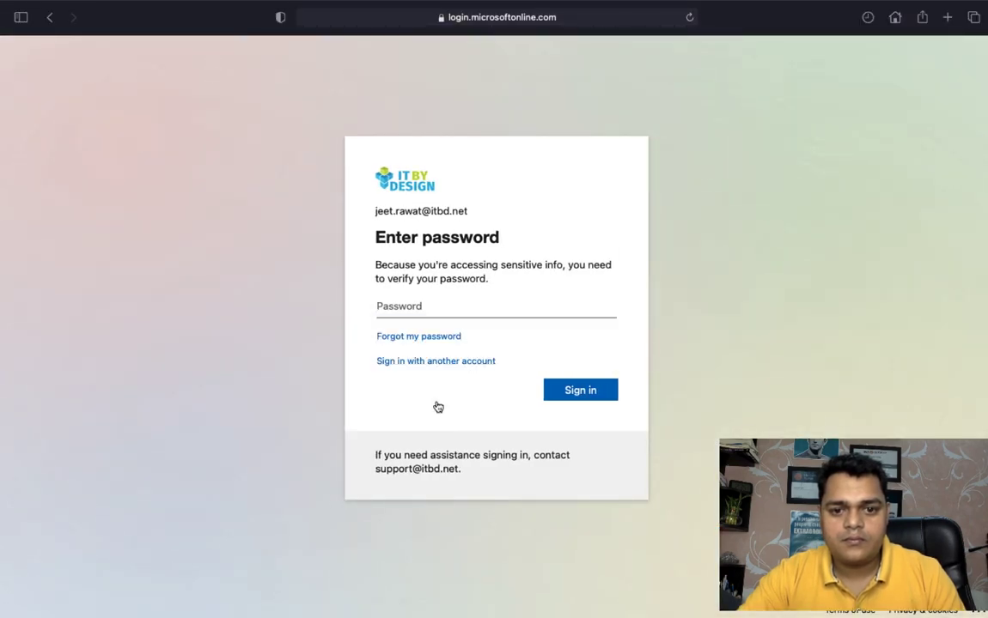
pyautogui.click(438, 412)
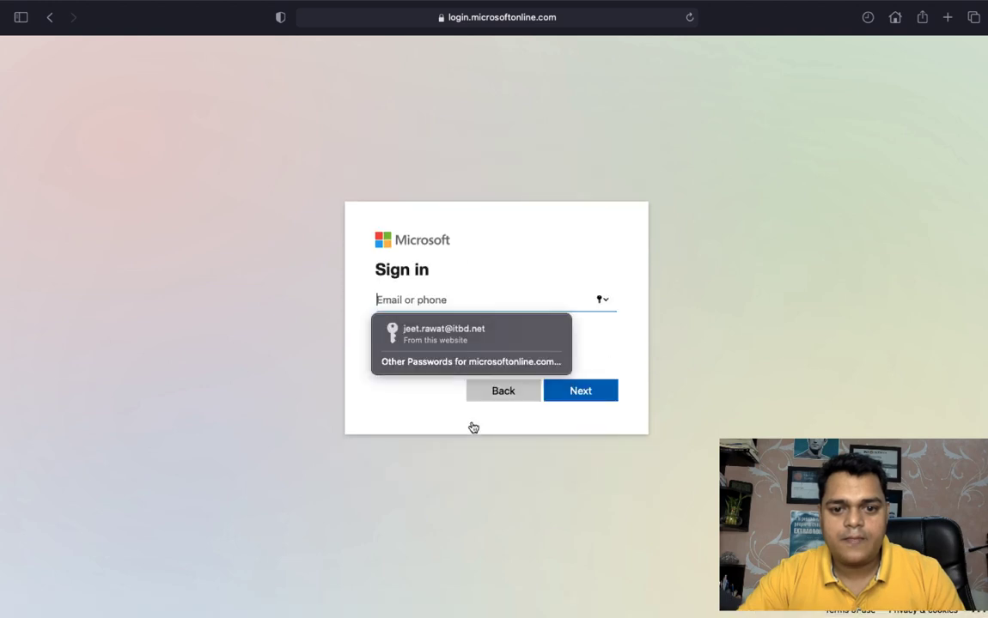
pyautogui.press('super+v')
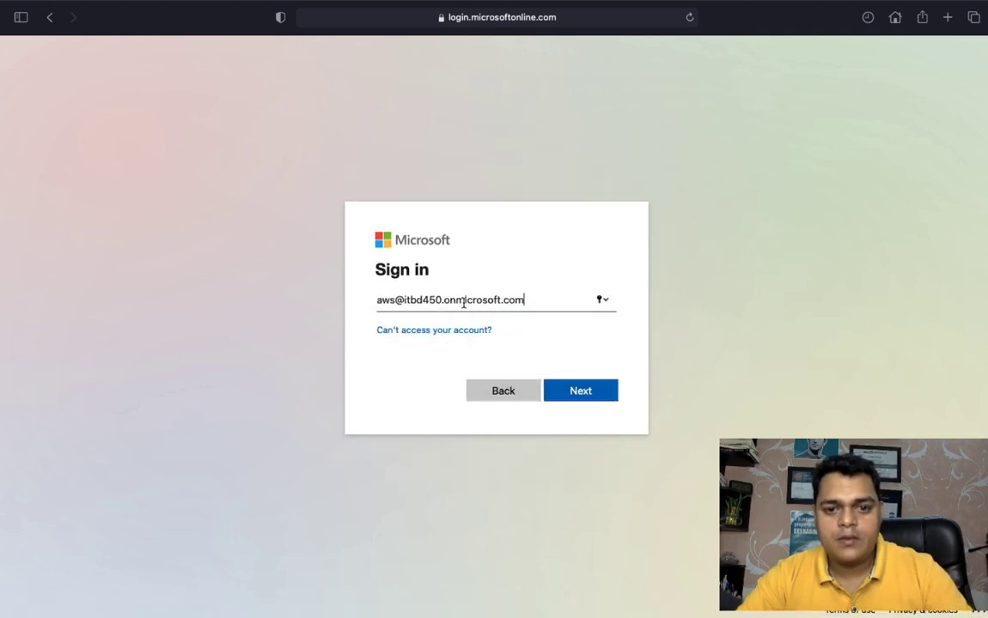
pyautogui.click(575, 392)
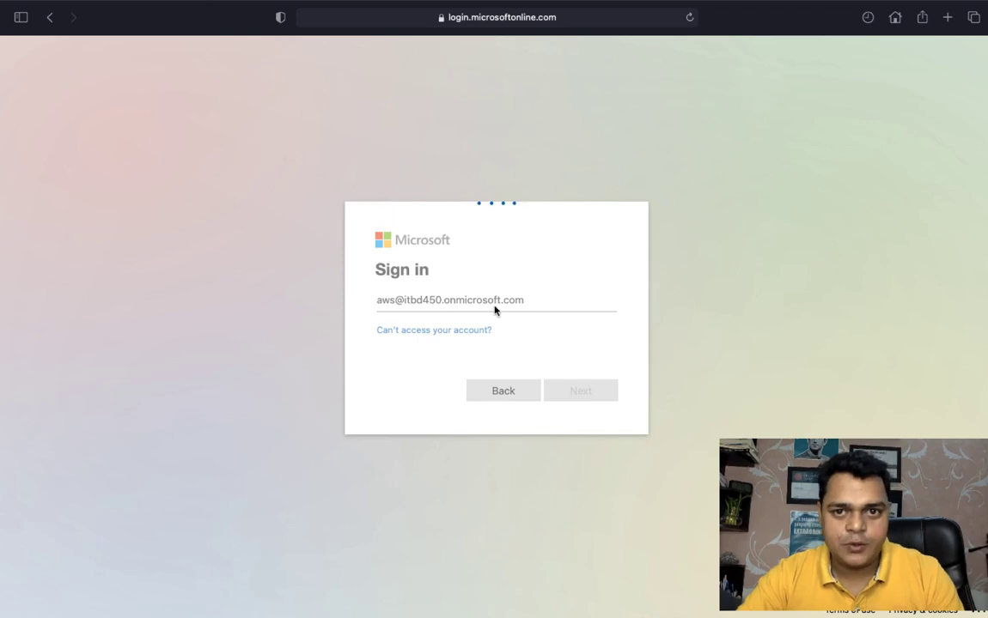
pyautogui.write('•••••••')
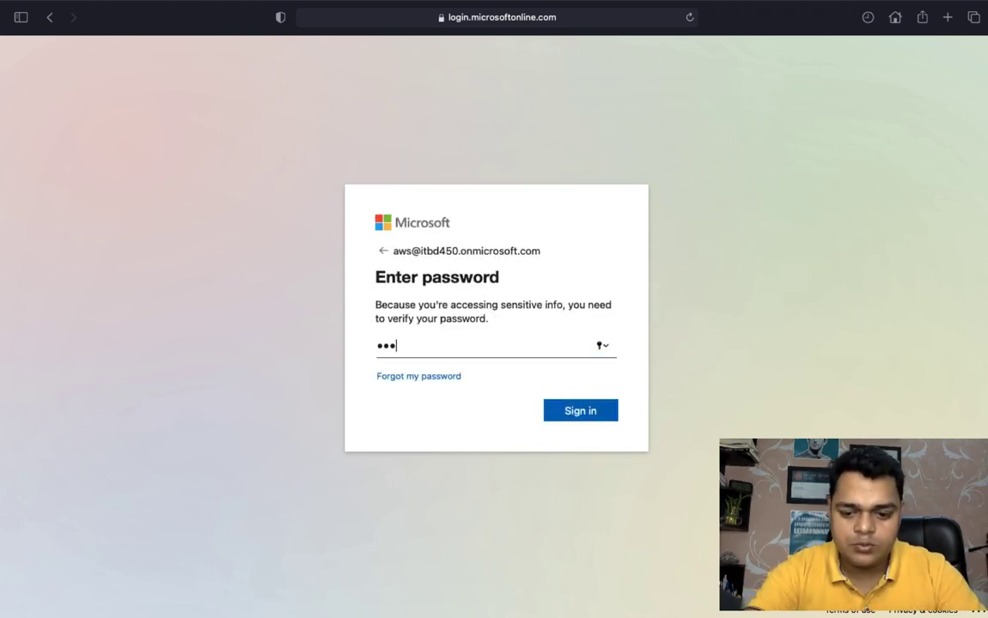
pyautogui.write('••')
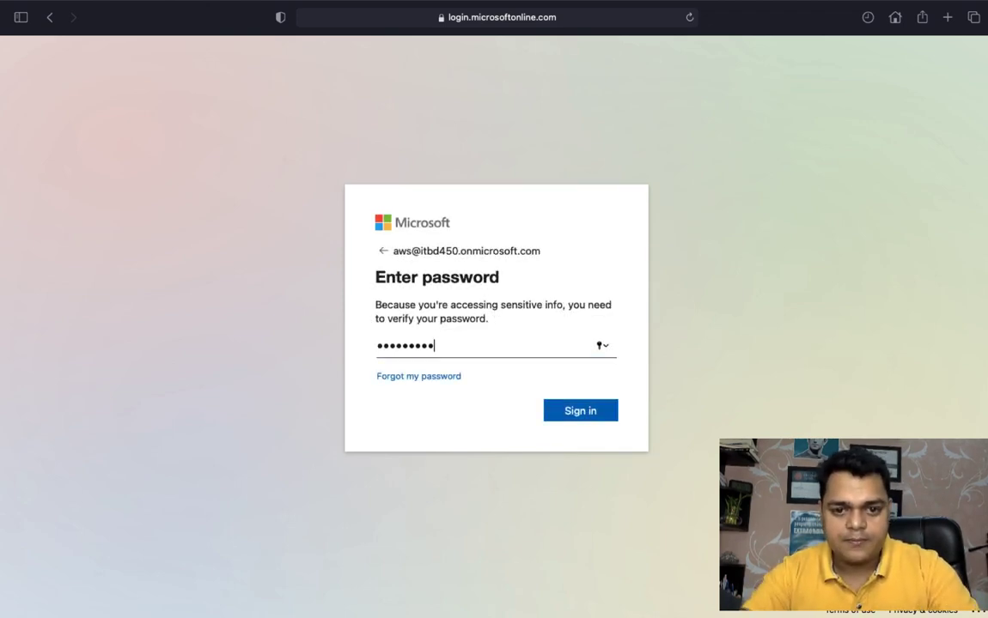
pyautogui.press('Return')
pyautogui.press('Return')
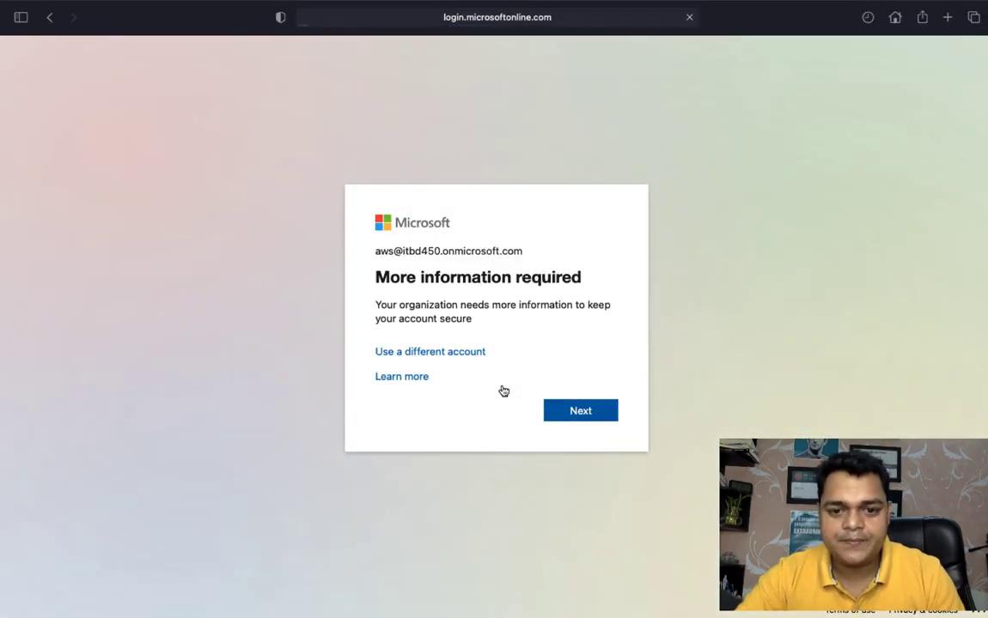
# Continue past the additional information request for the aws account and skip the authenticator setup
pyautogui.click(589, 413)
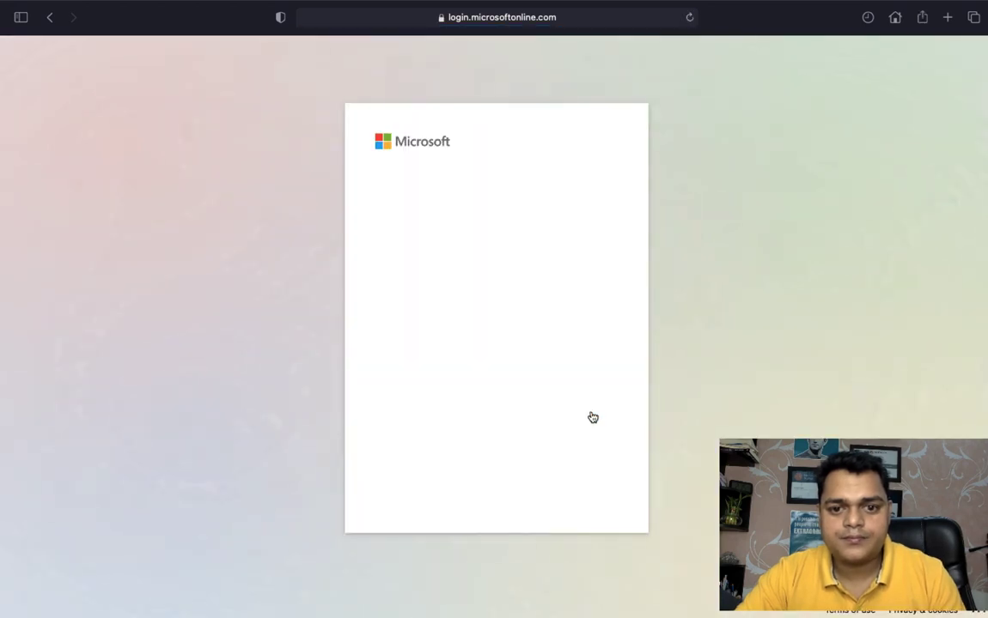
pyautogui.click(482, 222)
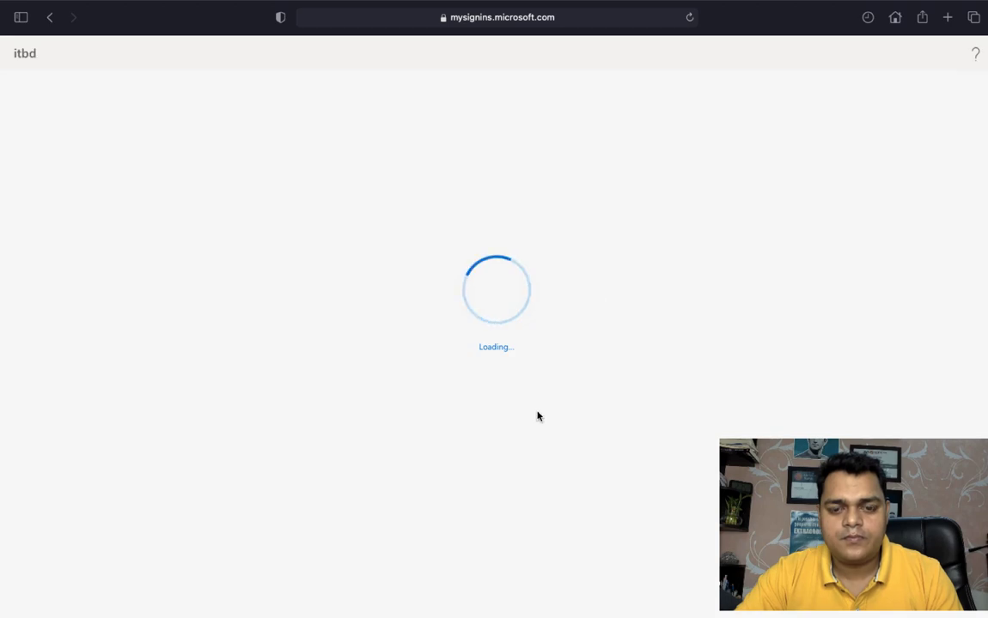
pyautogui.click(695, 449)
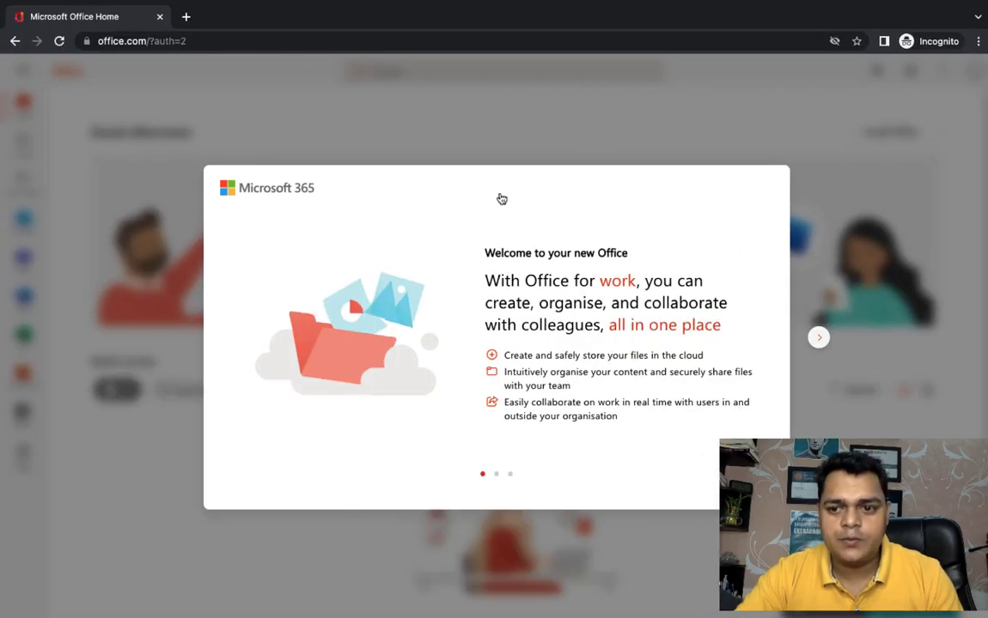
# Dismiss the Office introduction in the Incognito window and open Outlook for the gcp account
pyautogui.click(818, 338)
pyautogui.click(818, 338)
pyautogui.click(818, 340)
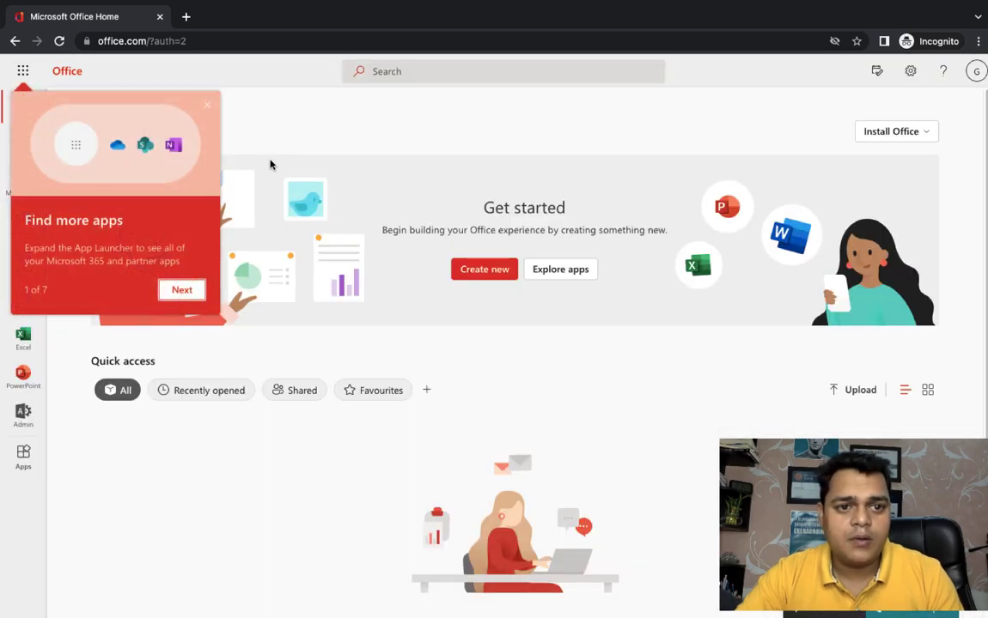
pyautogui.press('Escape')
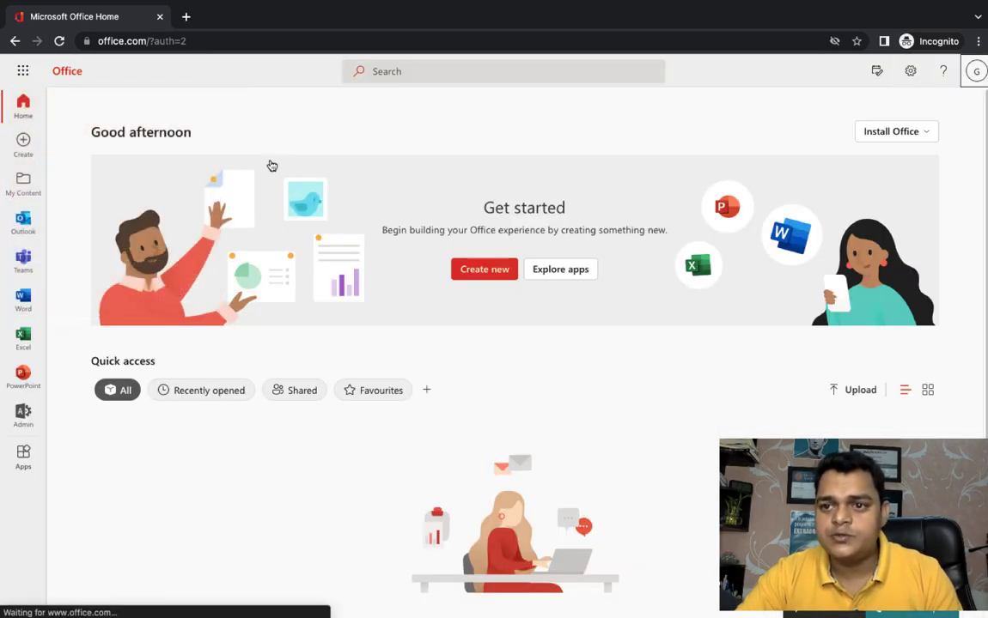
pyautogui.click(977, 72)
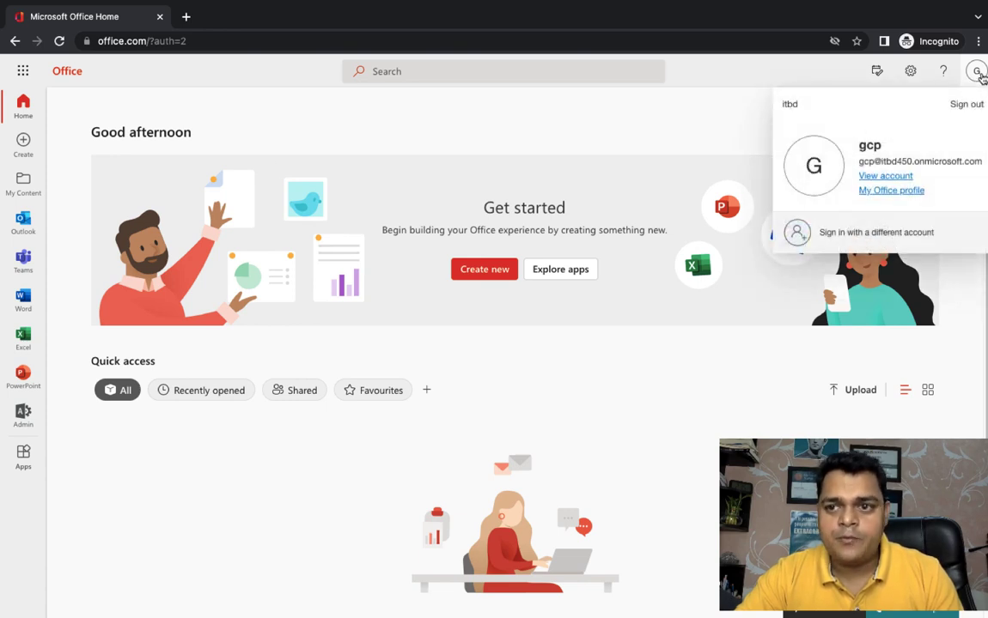
pyautogui.click(23, 221)
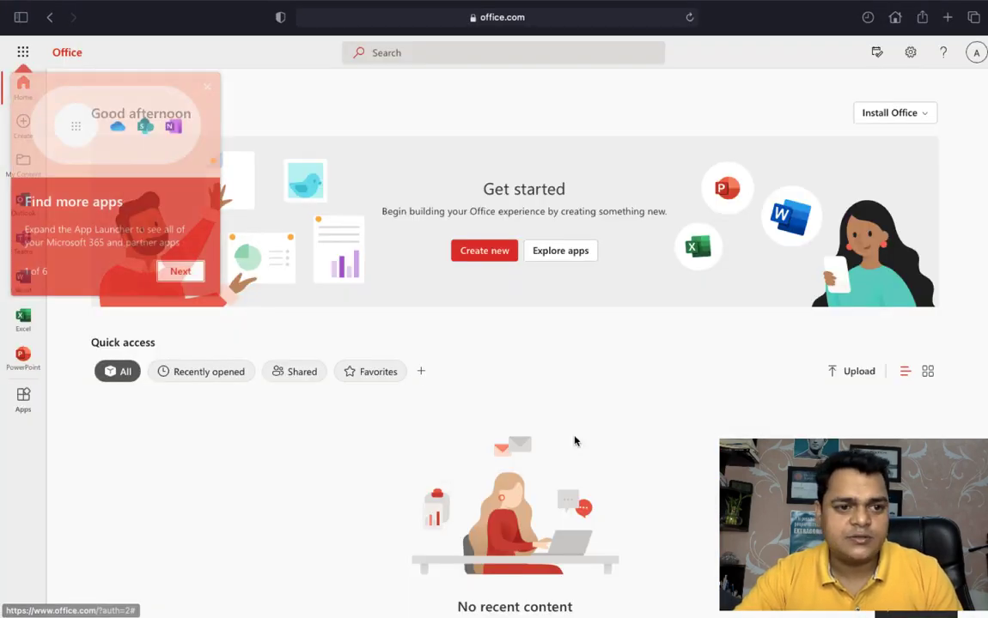
# Close the app launcher tip in the aws account's Safari session and open Outlook
pyautogui.click(207, 87)
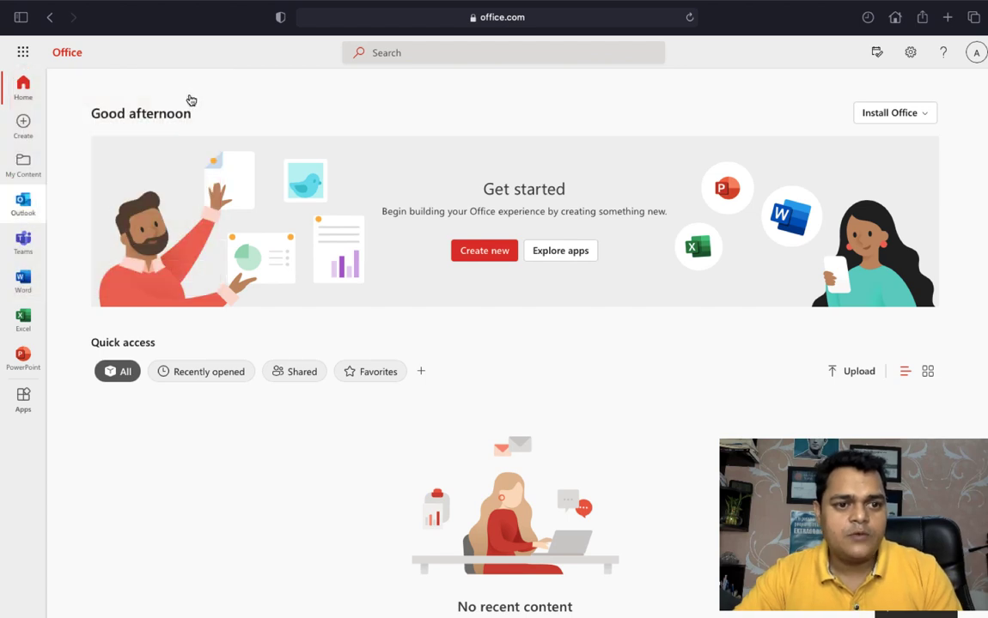
pyautogui.click(19, 205)
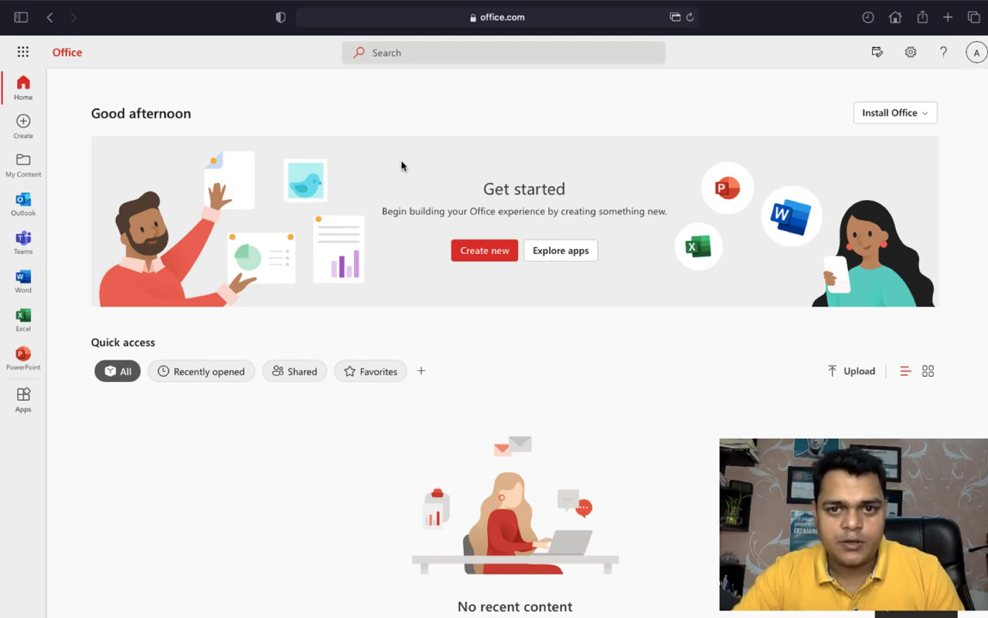
pyautogui.click(28, 202)
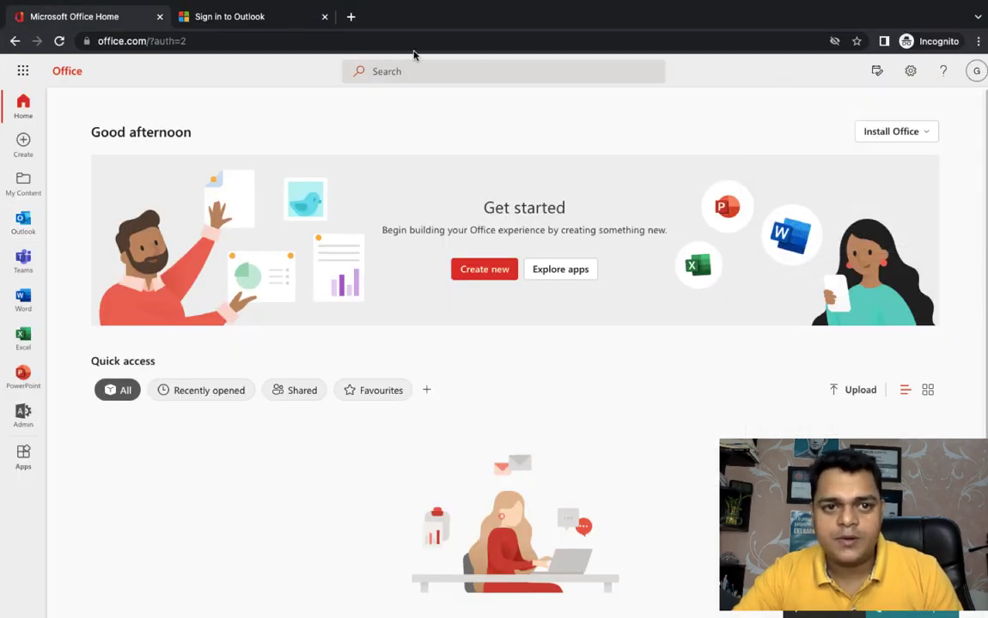
# Complete the Outlook sign-in for gcp in the Incognito window and open its inbox, then return to the Office home page
pyautogui.click(260, 19)
pyautogui.click(577, 427)
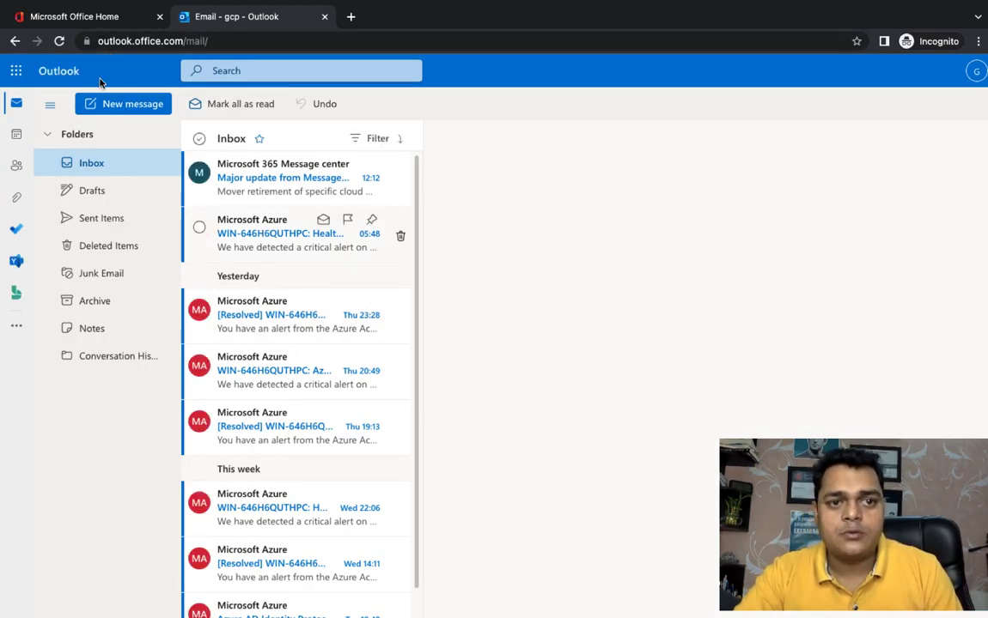
pyautogui.click(94, 20)
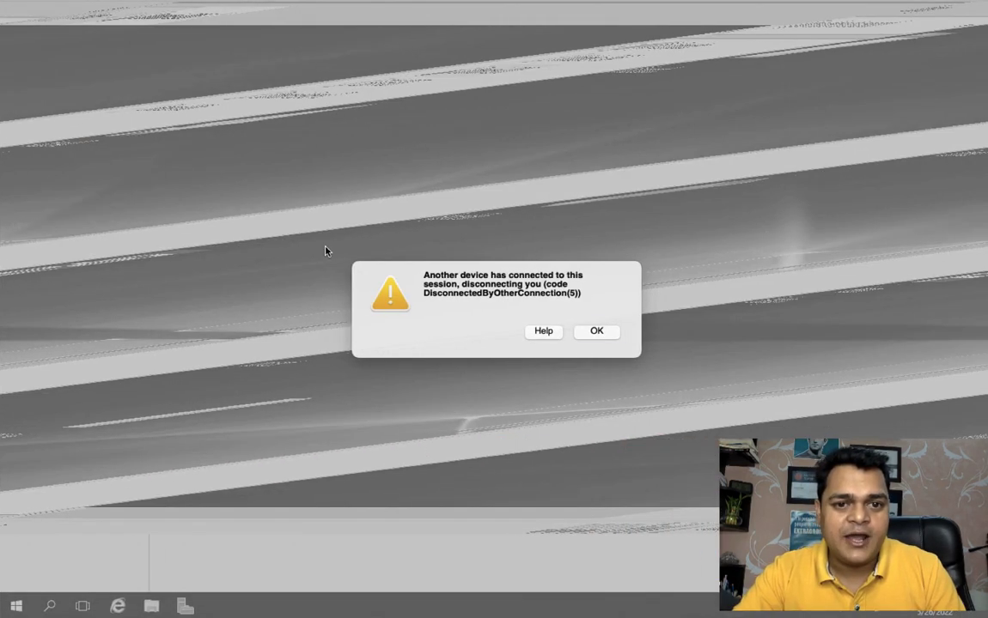
# Switch to the Microsoft 365 admin center and copy the HR distribution list's email address
pyautogui.hotkey('ctrl', 'Left')
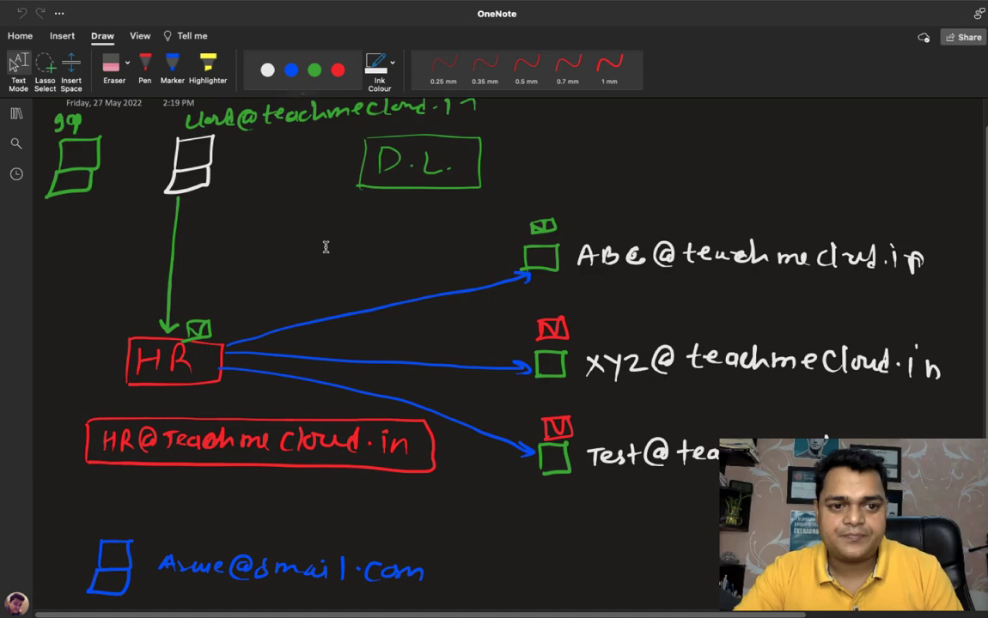
pyautogui.hotkey('ctrl', 'Left')
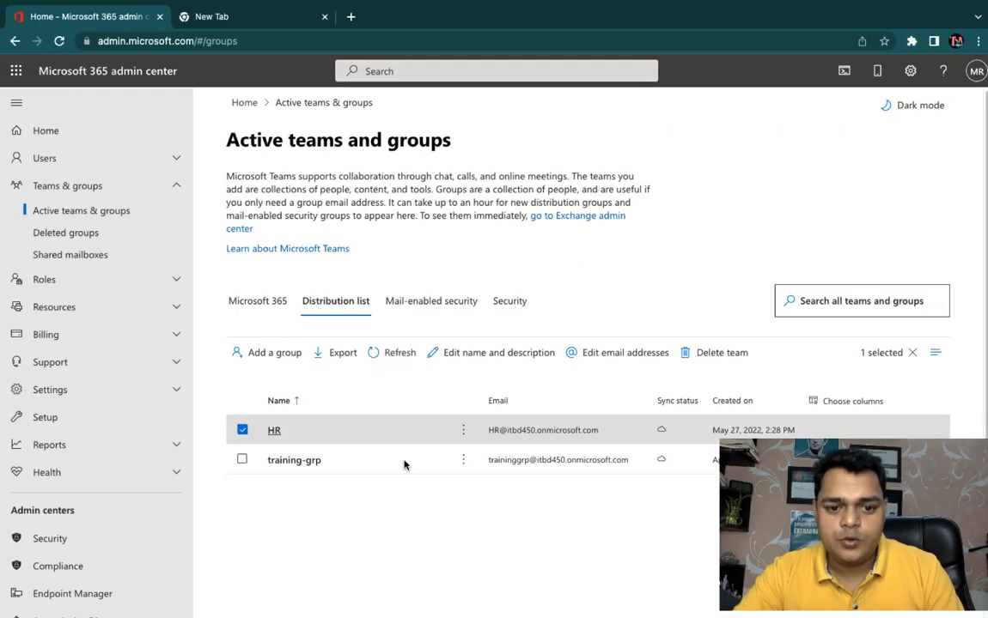
pyautogui.moveTo(488, 429); pyautogui.dragTo(603, 430)
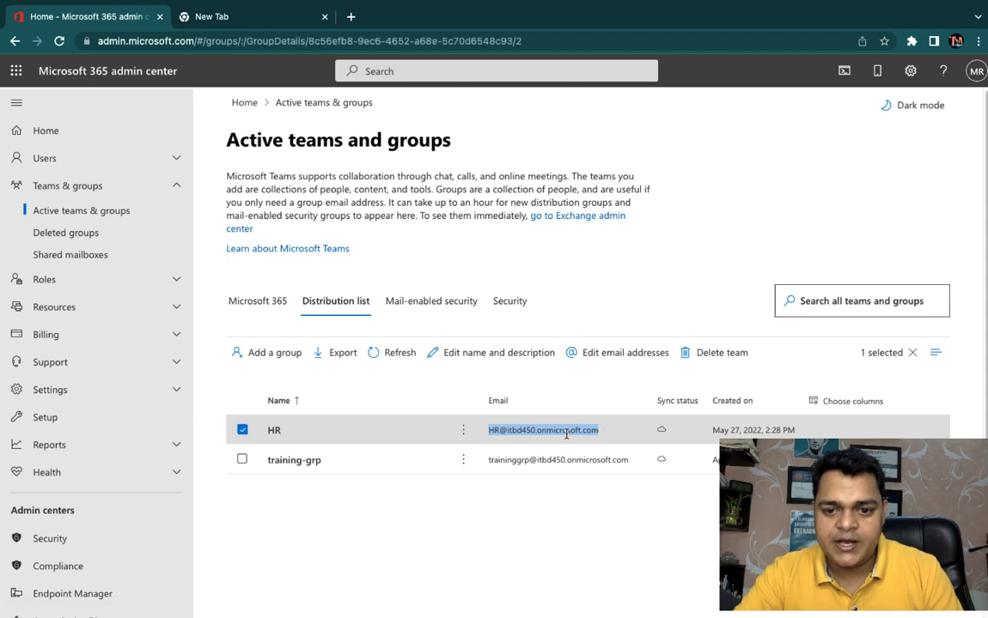
pyautogui.rightClick(566, 436)
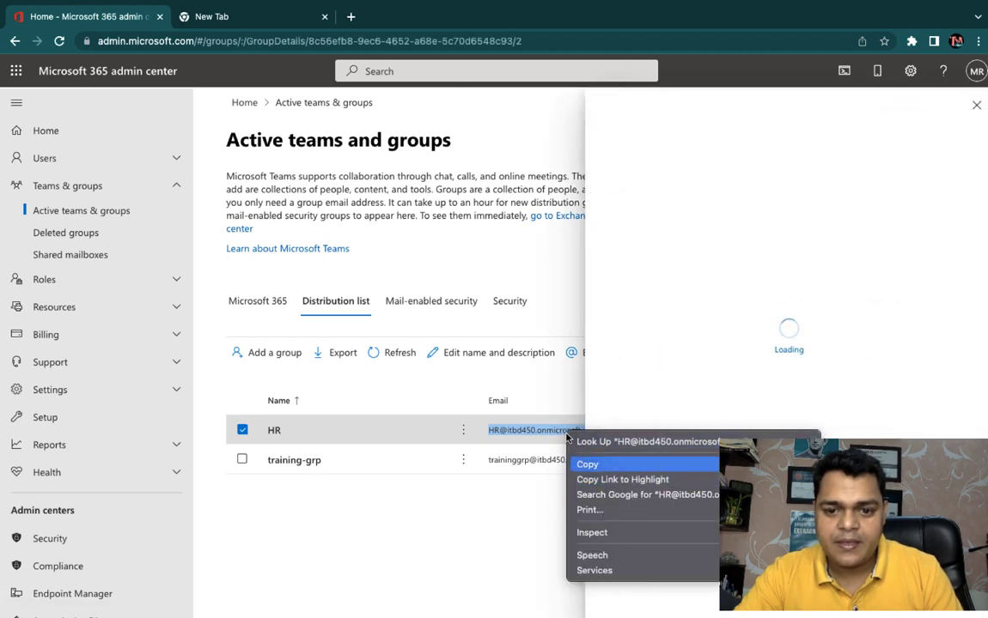
pyautogui.click(580, 464)
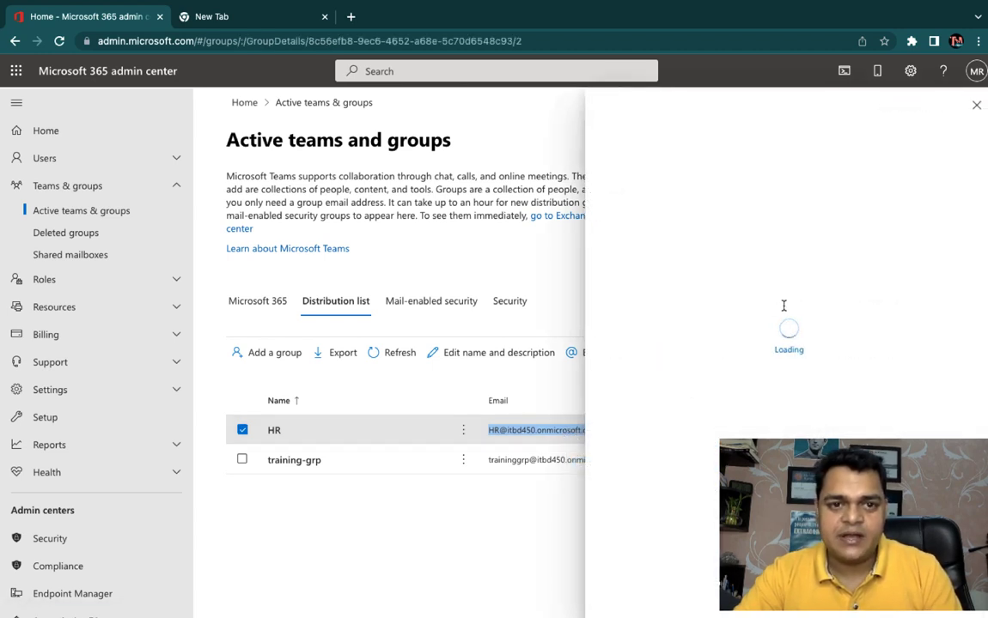
# Open the Yahoo Mail inbox in the browser's empty new tab
pyautogui.click(282, 26)
pyautogui.write('yaho')
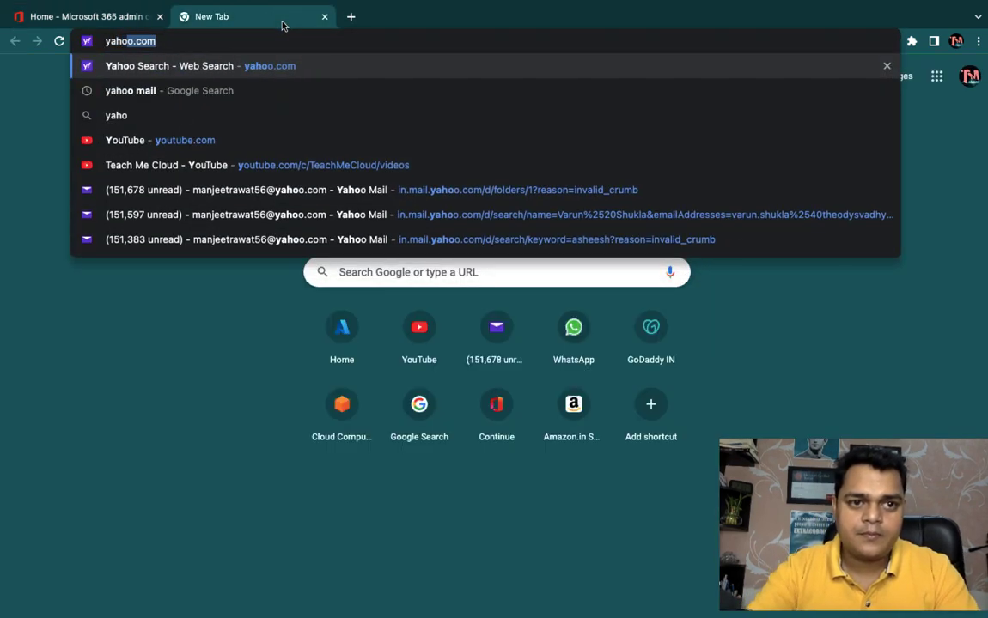
pyautogui.press('Return')
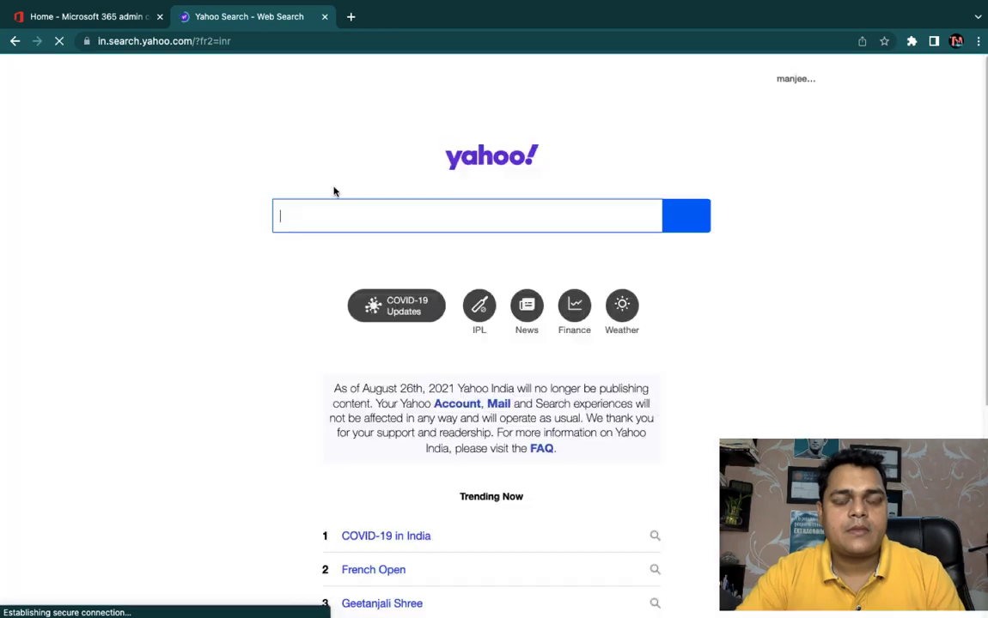
pyautogui.click(260, 43)
pyautogui.write('yahoo')
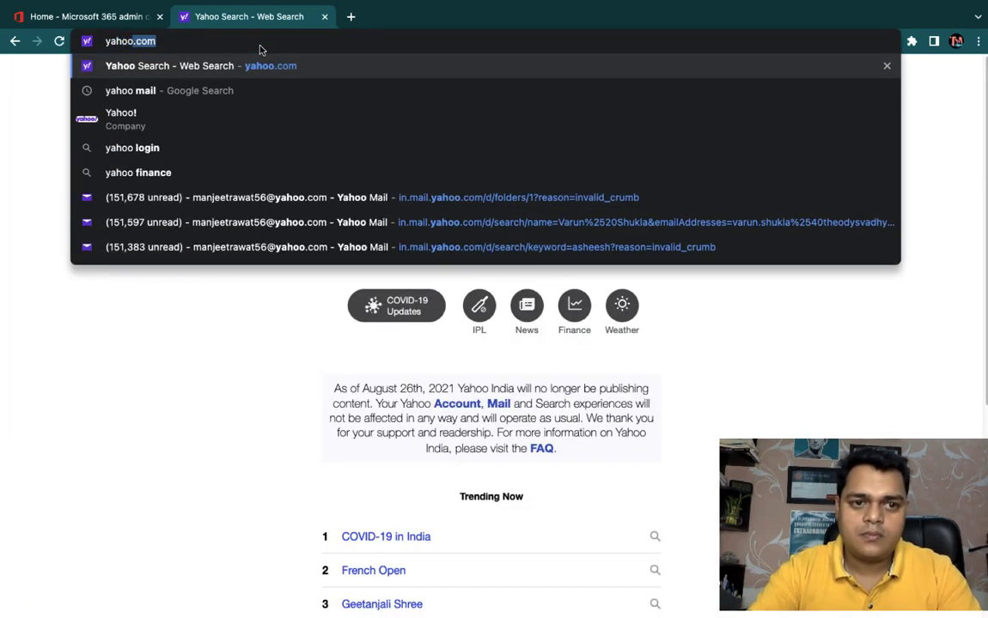
pyautogui.click(232, 199)
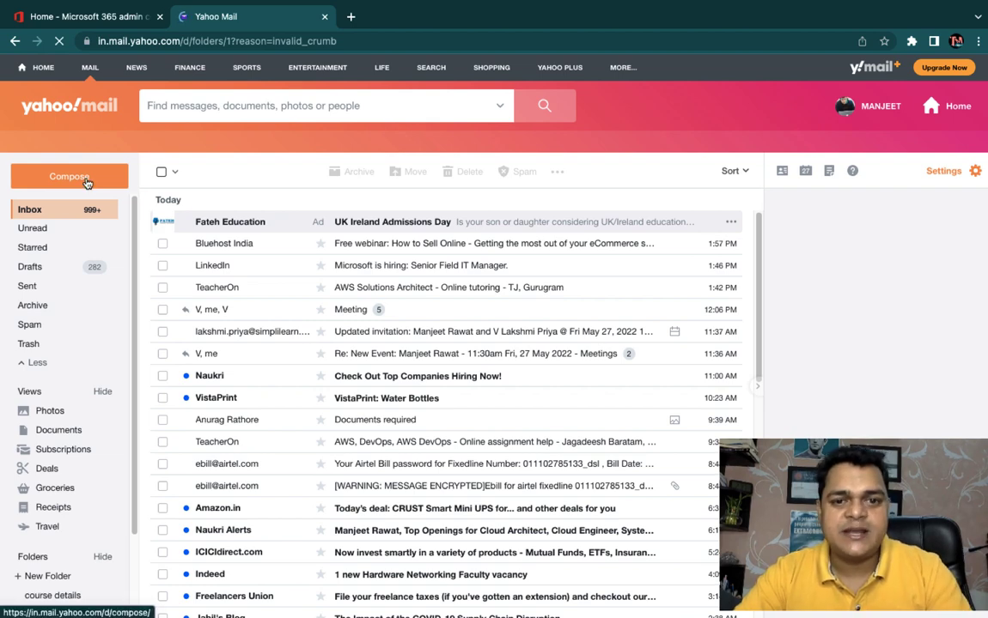
# Start a new Yahoo message addressed to the copied HR group email with the subject "test mail D.L"
pyautogui.click(86, 180)
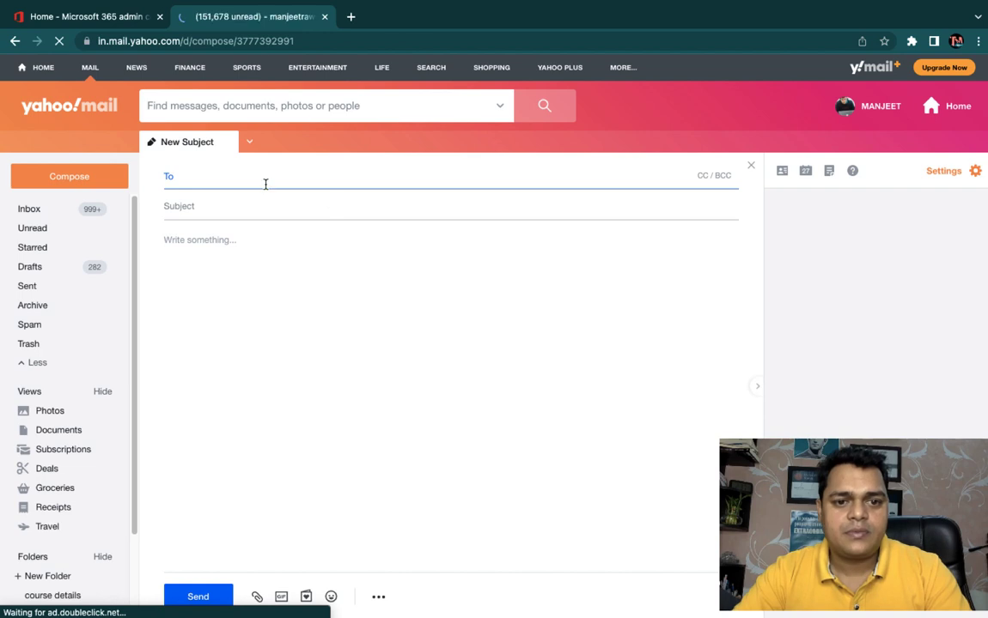
pyautogui.hotkey('ctrl', 'v')
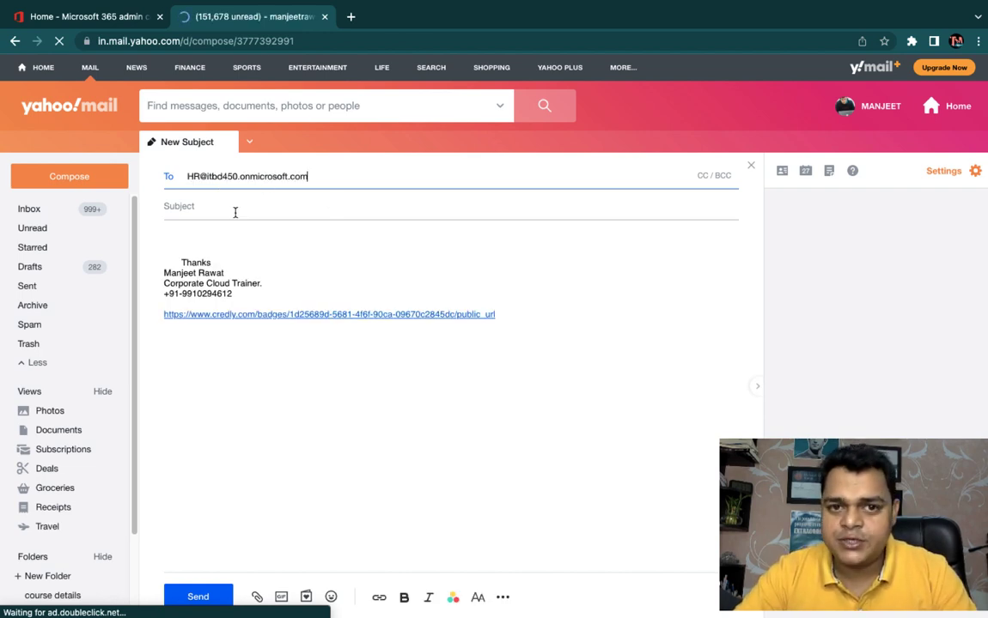
pyautogui.click(235, 212)
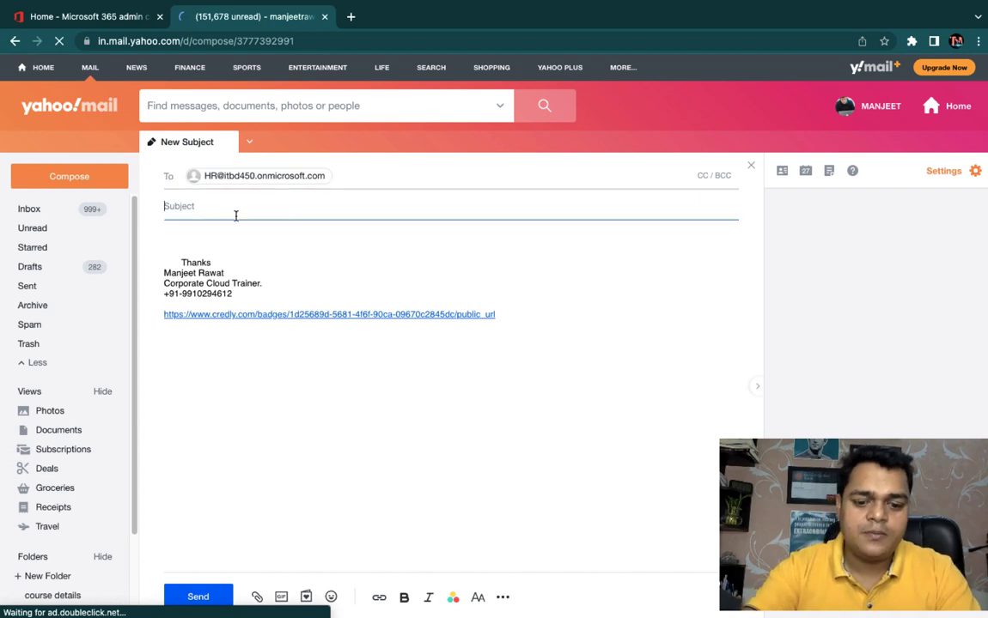
pyautogui.write('test m')
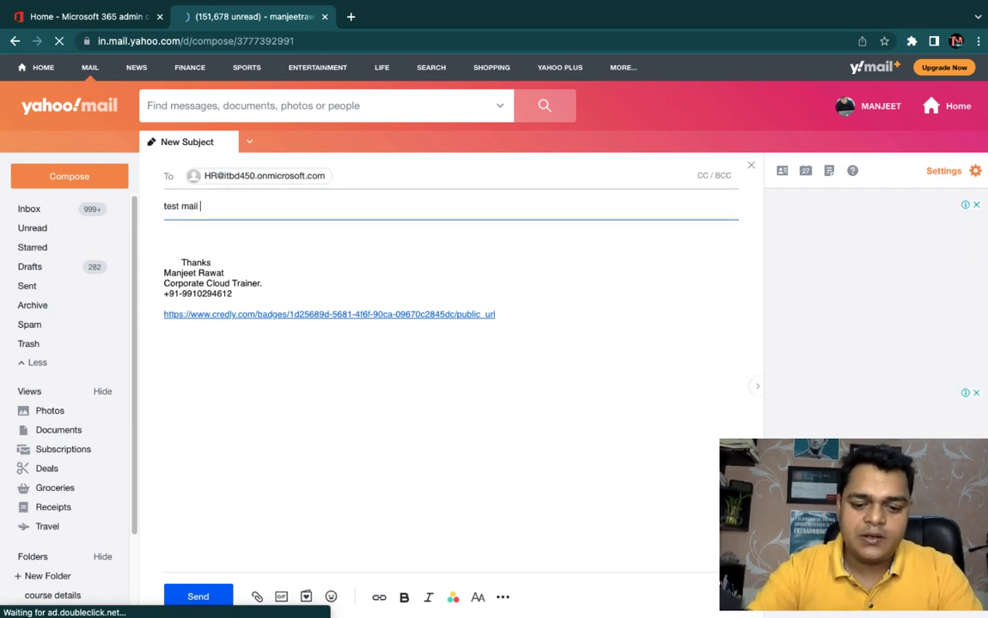
pyautogui.write('ail ')
pyautogui.write('DL')
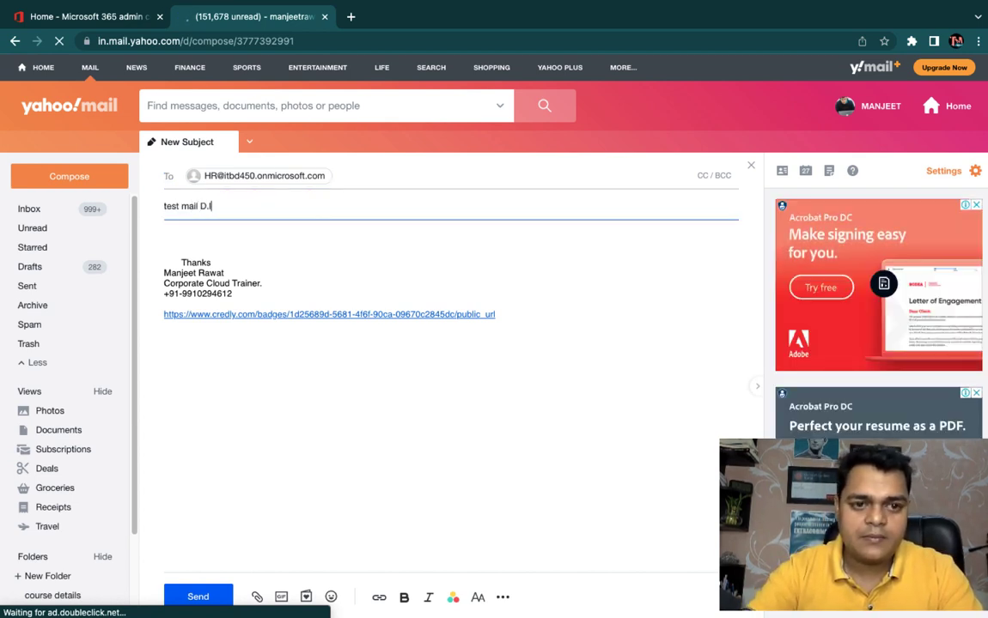
pyautogui.write('L')
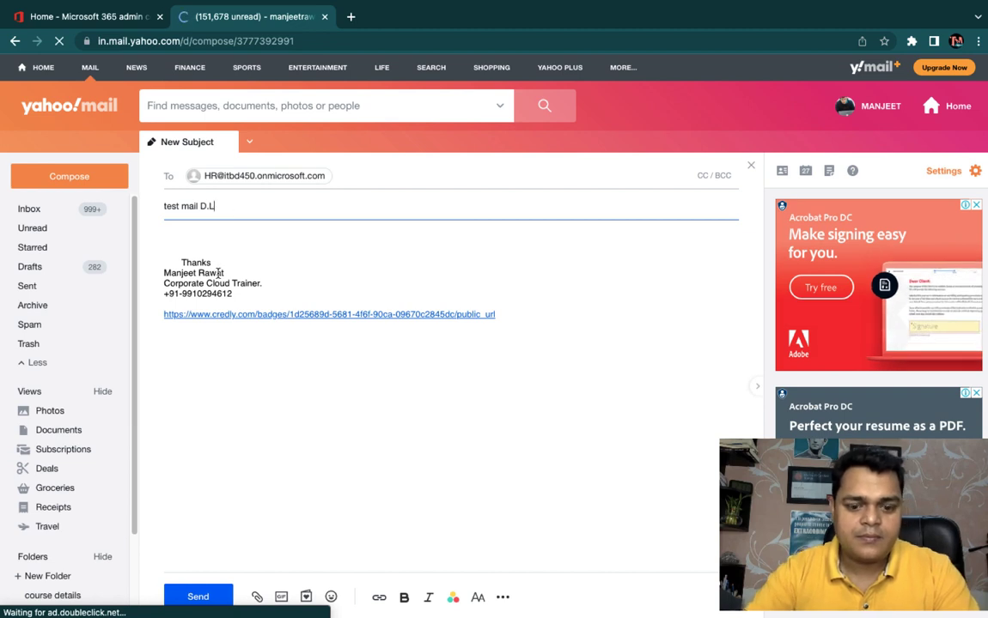
# Write "Hi , This is test mail for DL" above the signature and send the message
pyautogui.press('Tab')
pyautogui.write('Hi ,')
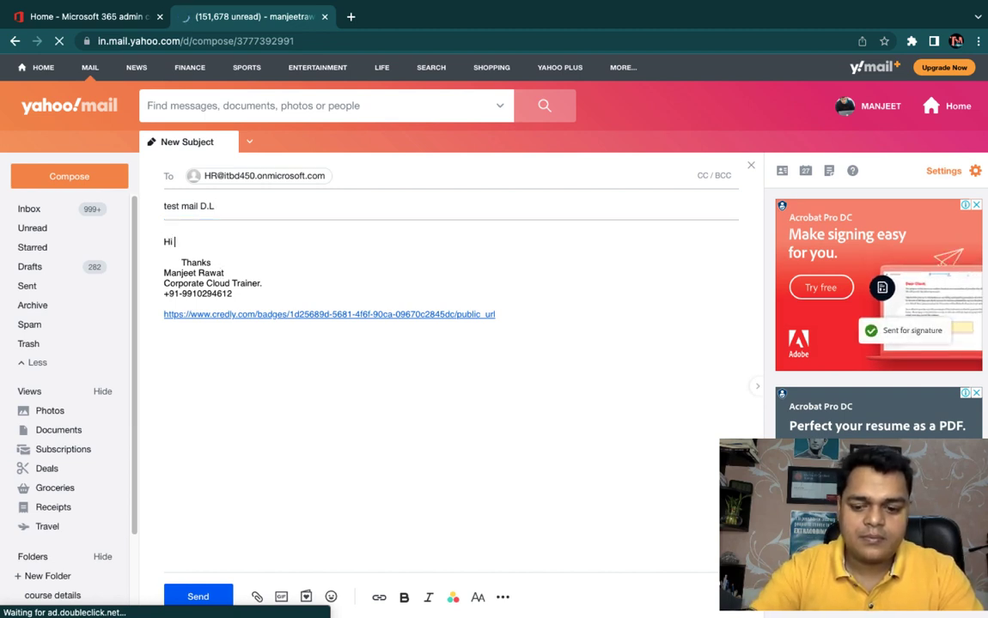
pyautogui.press('Return')
pyautogui.write('This is test mail')
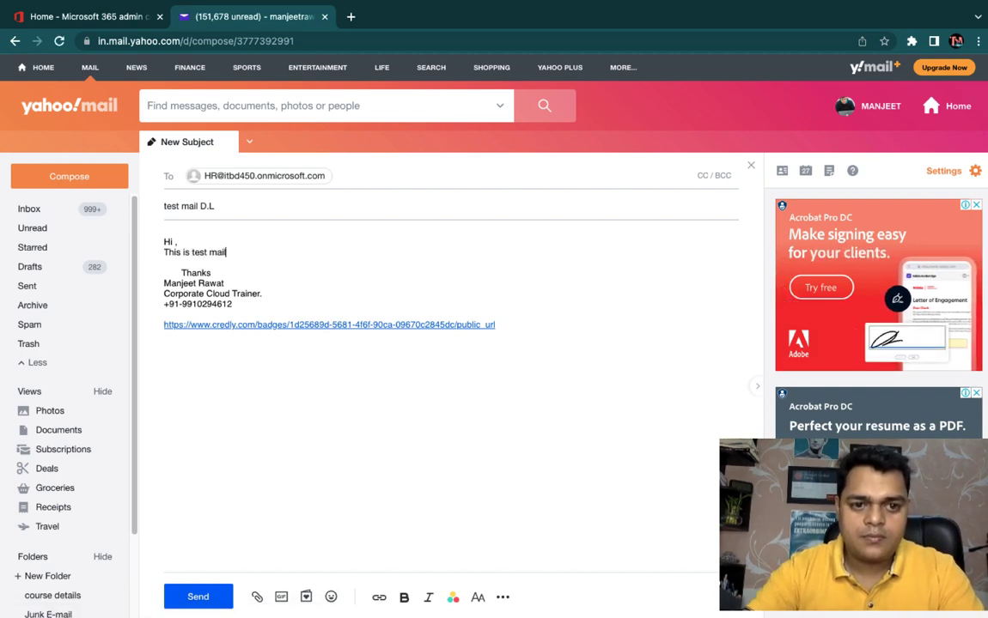
pyautogui.write(' for DL')
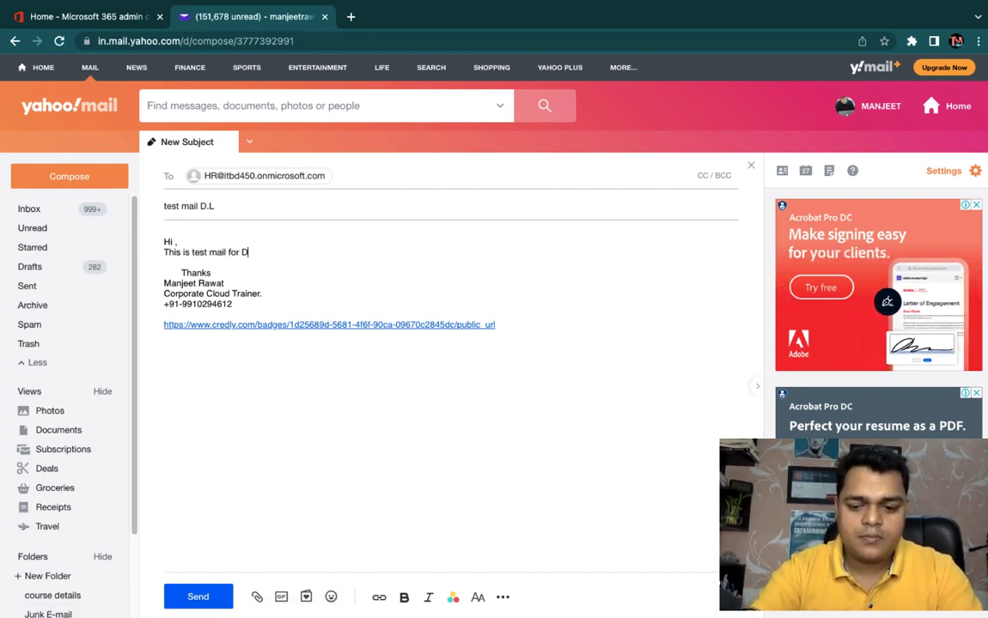
pyautogui.click(198, 598)
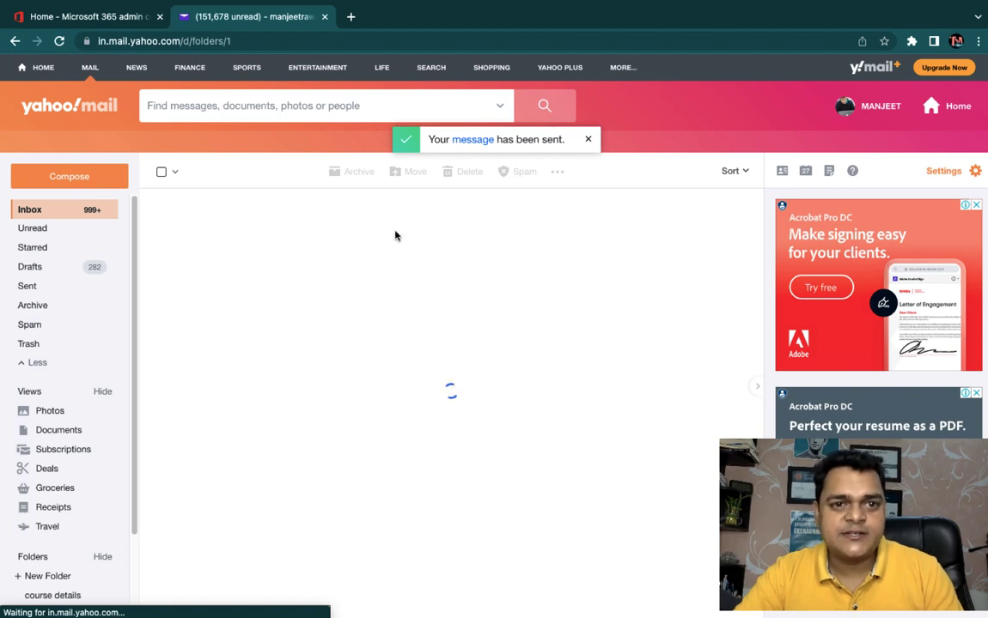
# Switch to the gcp Outlook mailbox in the Incognito window, reload the inbox and open the "test mail D.L" message
pyautogui.hotkey('ctrl', 'Right')
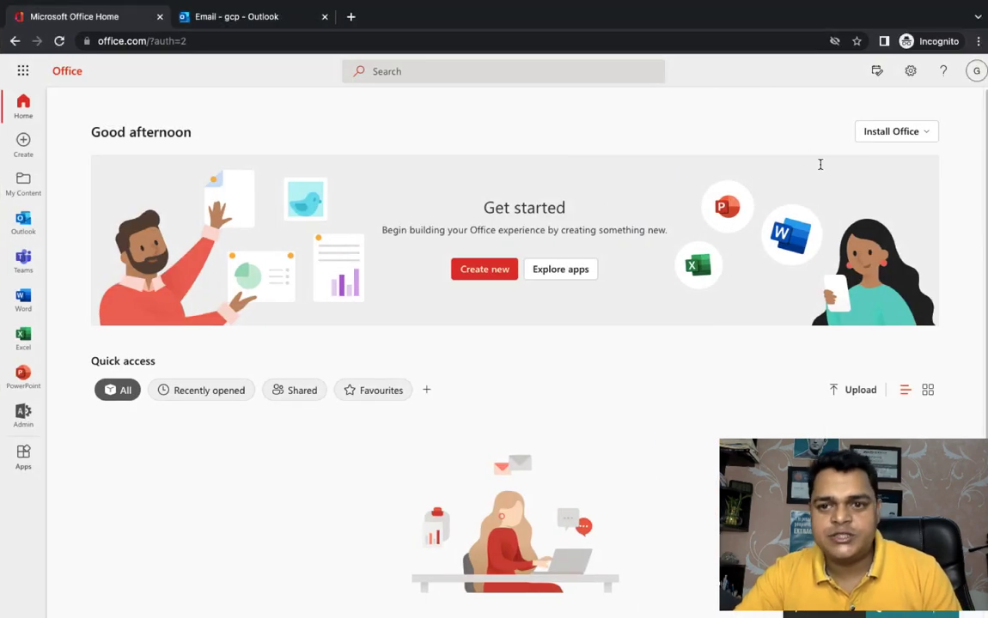
pyautogui.click(256, 17)
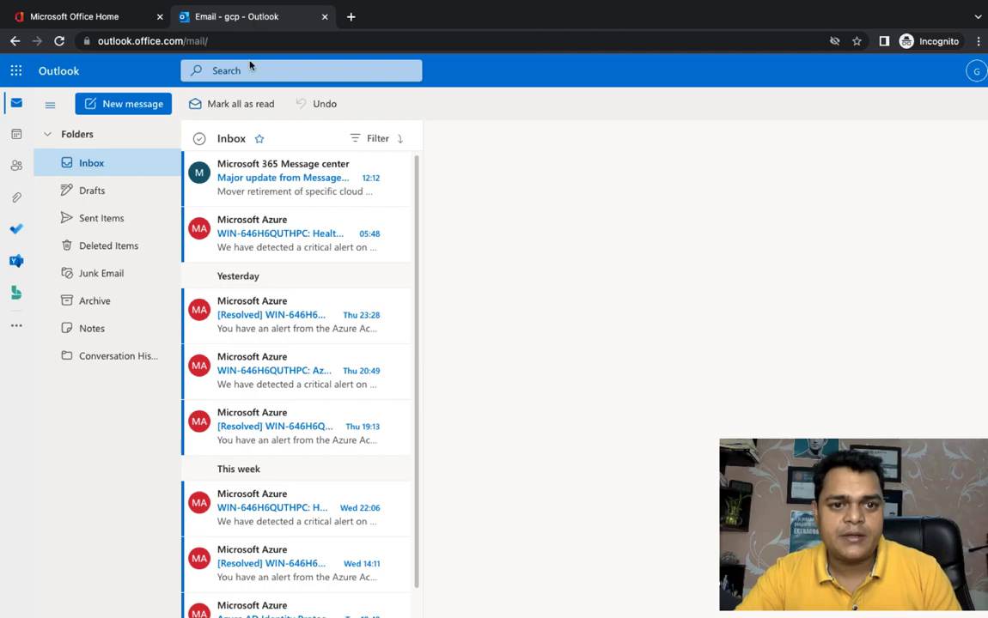
pyautogui.click(60, 45)
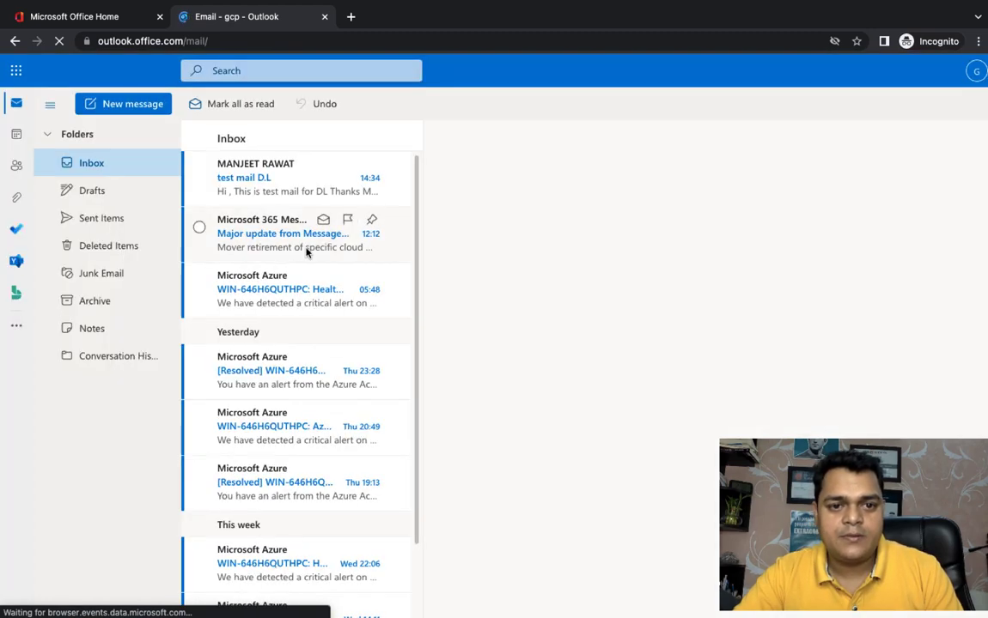
pyautogui.click(255, 177)
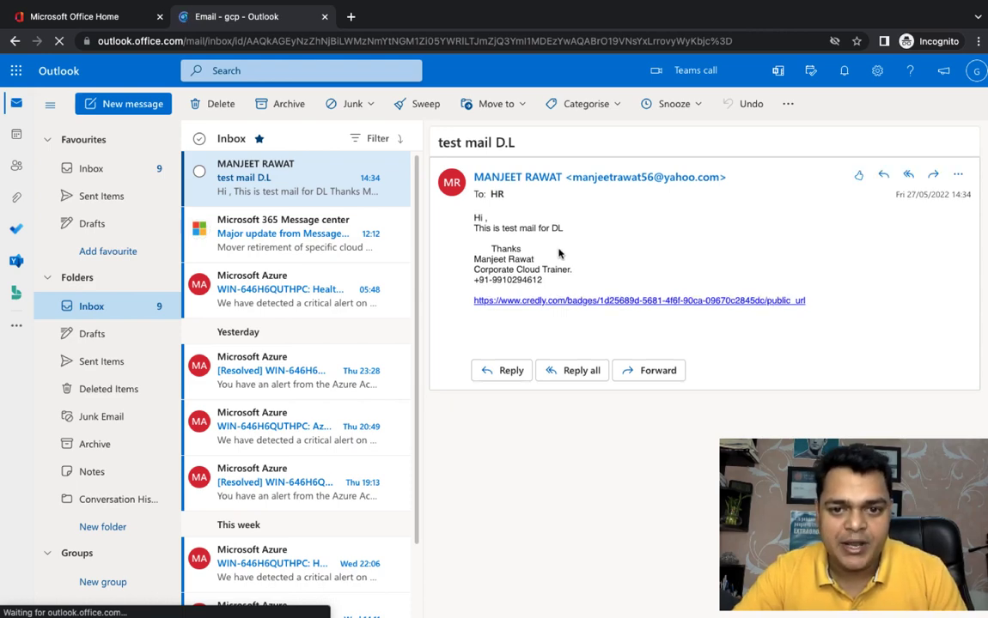
# Return to the aws account's Safari session, continue past the Outlook additional information request and skip the phone setup
pyautogui.hotkey('ctrl', 'Left')
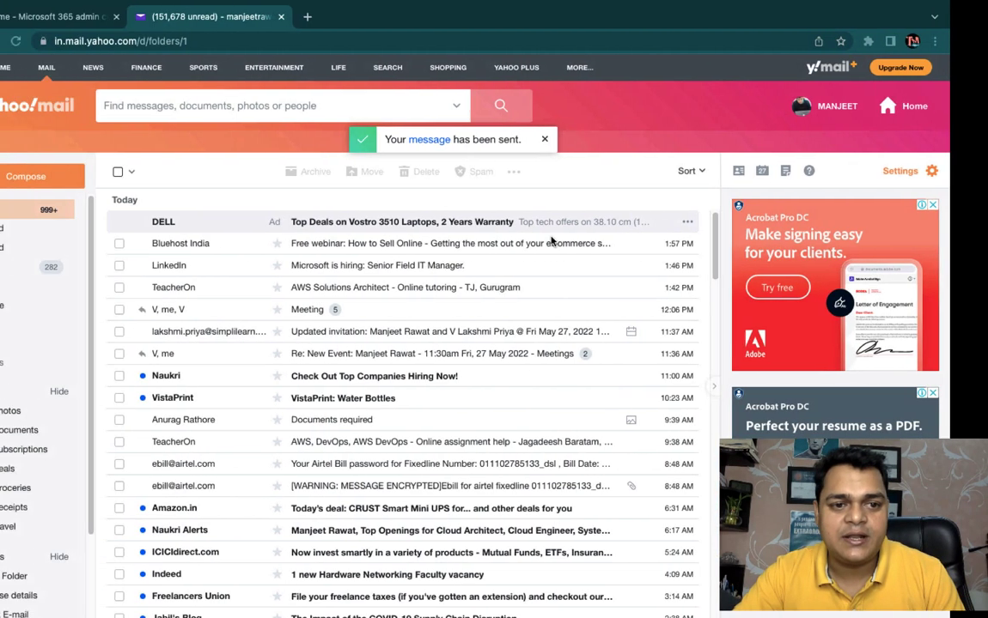
pyautogui.hotkey('ctrl', 'Left')
pyautogui.press('Return')
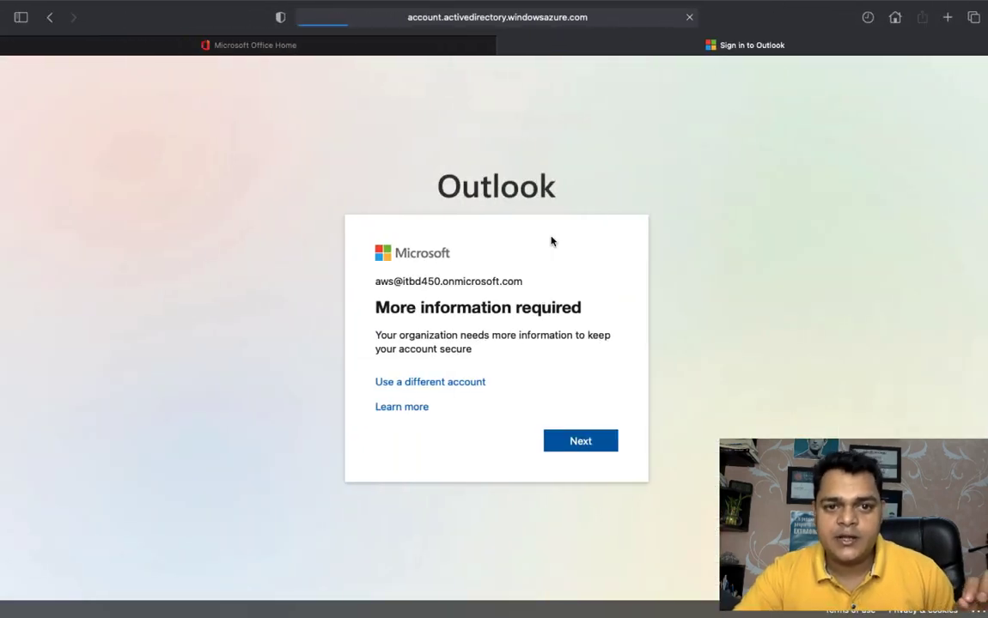
pyautogui.hotkey('ctrl', 'shift', 'Tab')
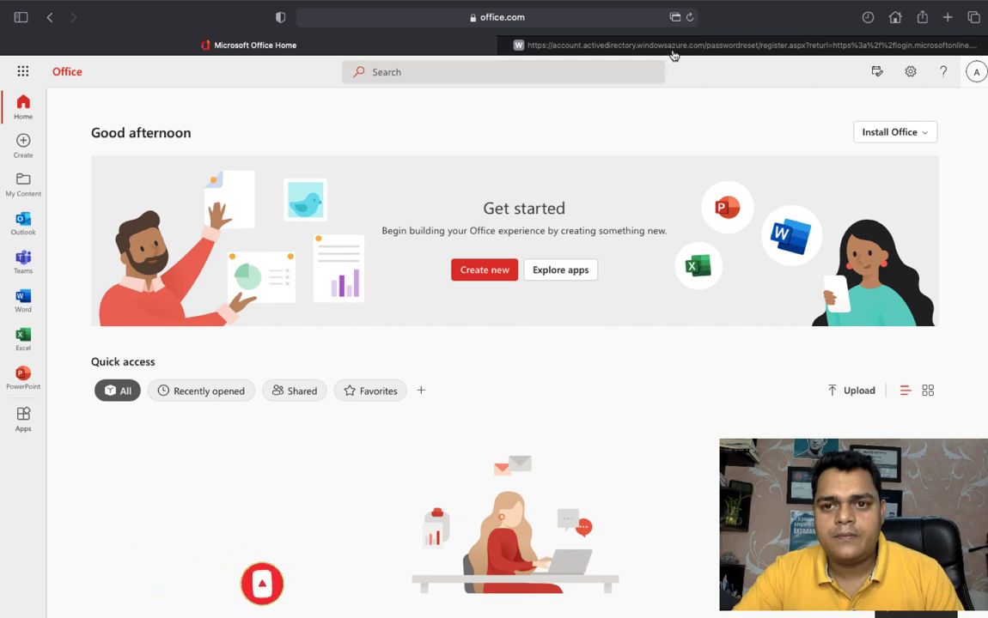
pyautogui.click(646, 46)
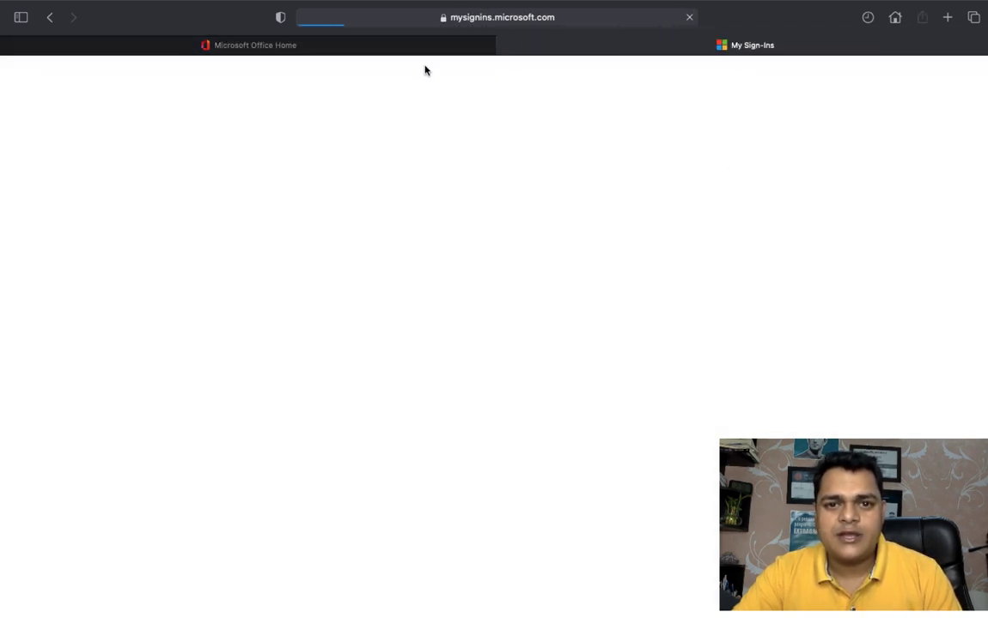
pyautogui.moveTo(377, 49)
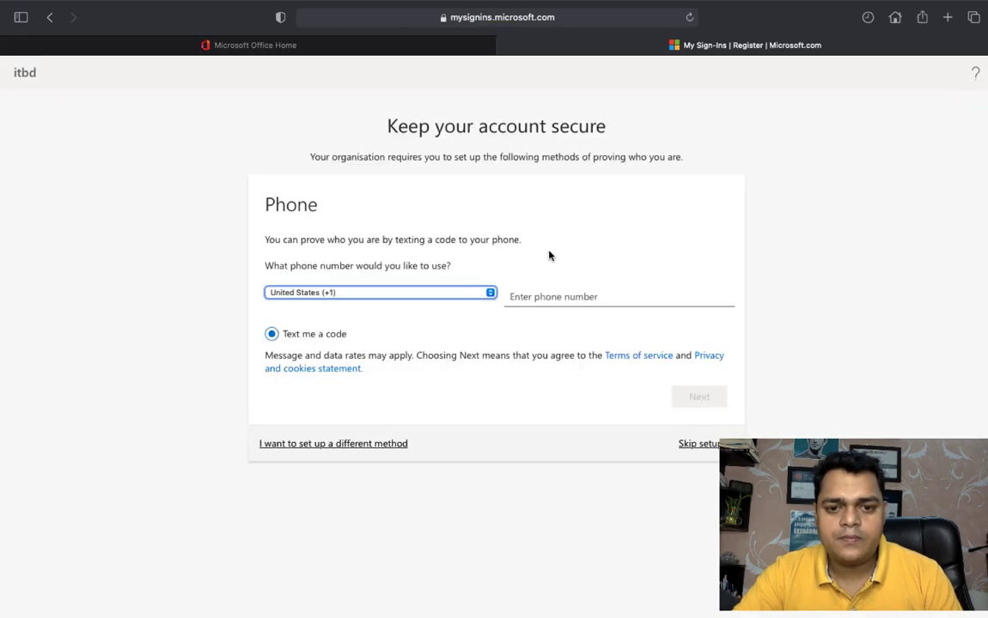
pyautogui.click(692, 445)
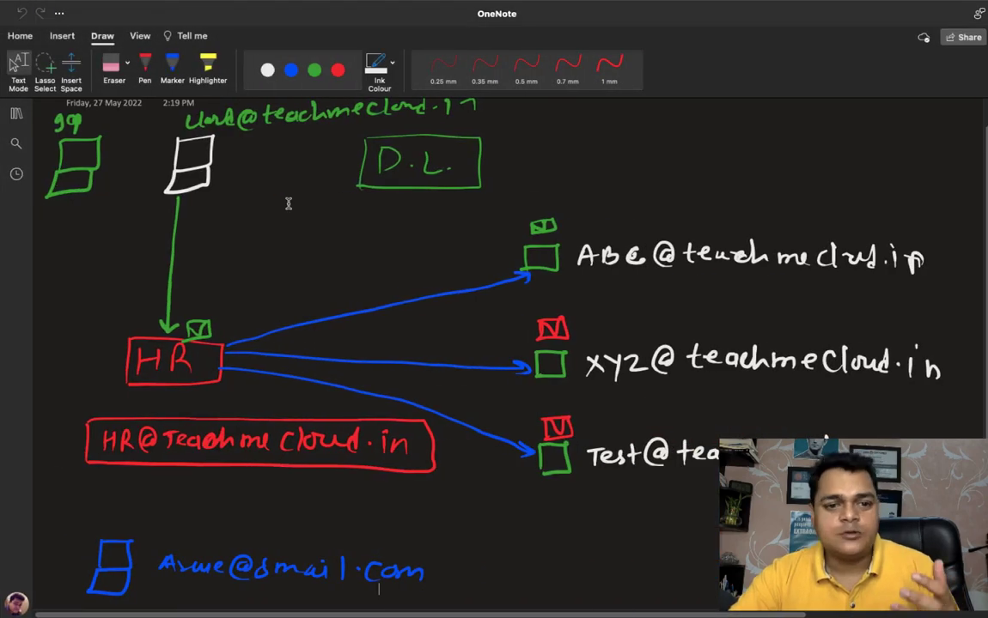
pyautogui.scroll(1, 289, 204)
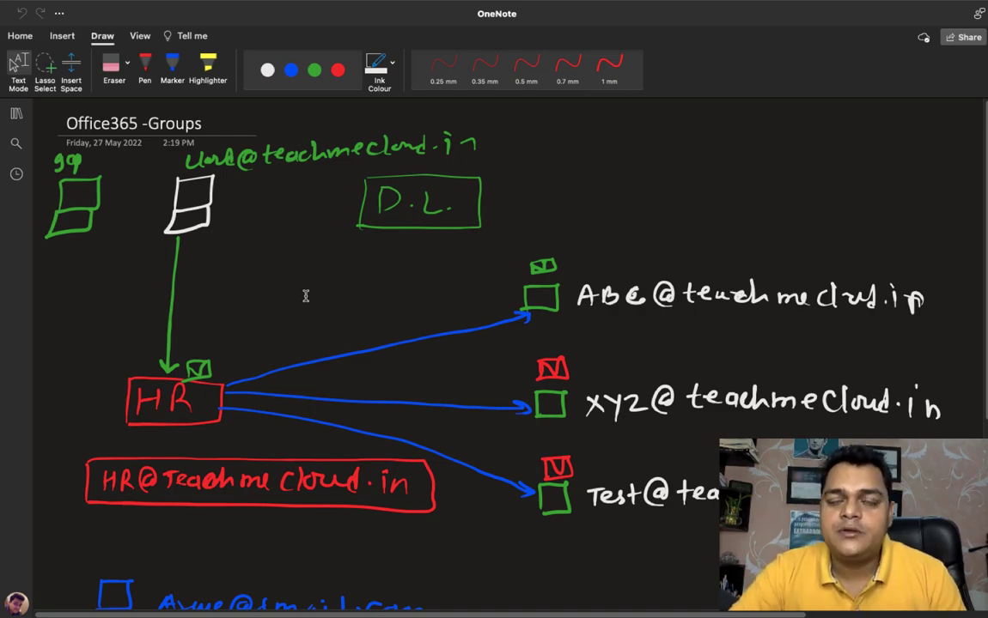
pyautogui.hotkey('ctrl', 'Left')
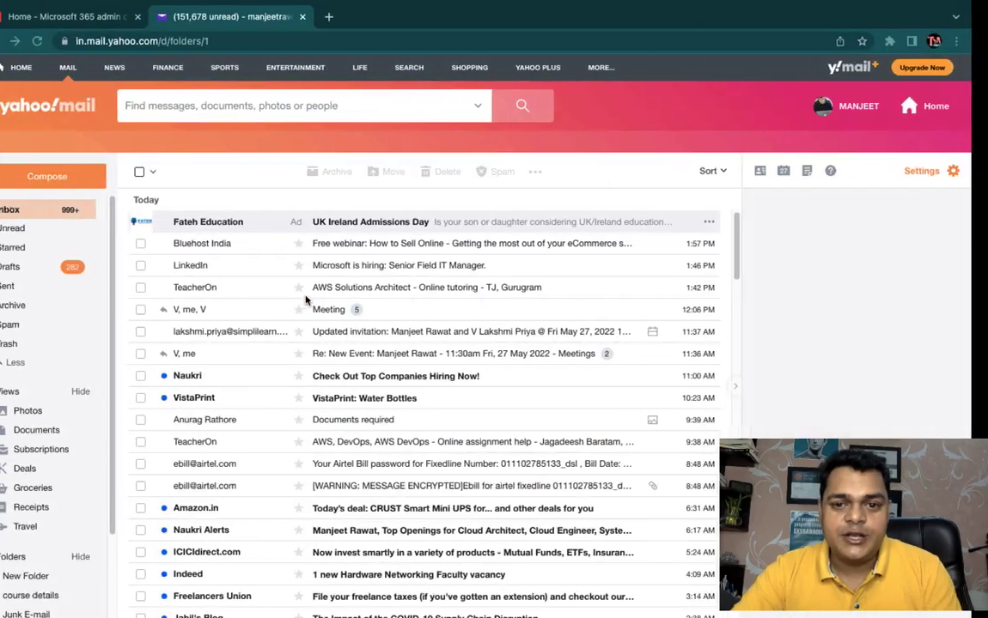
pyautogui.hotkey('ctrl', 'Left')
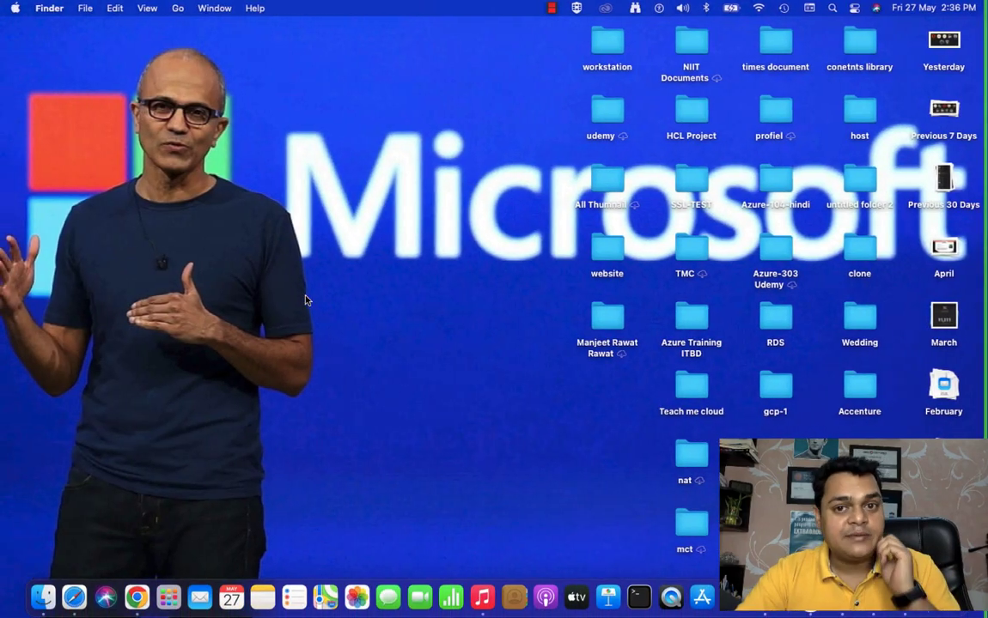